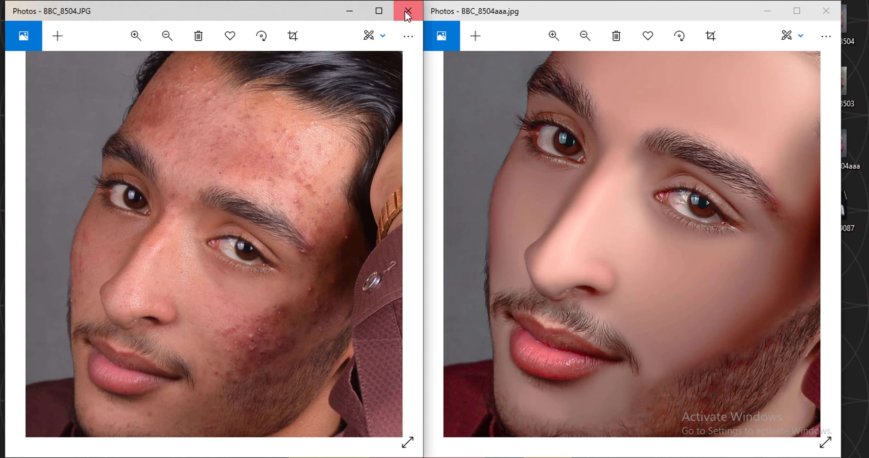
- Close both BBC_8504 comparison photos and open BBC_9087sass.jpg from the desktop
click(408, 11)
click(826, 11)
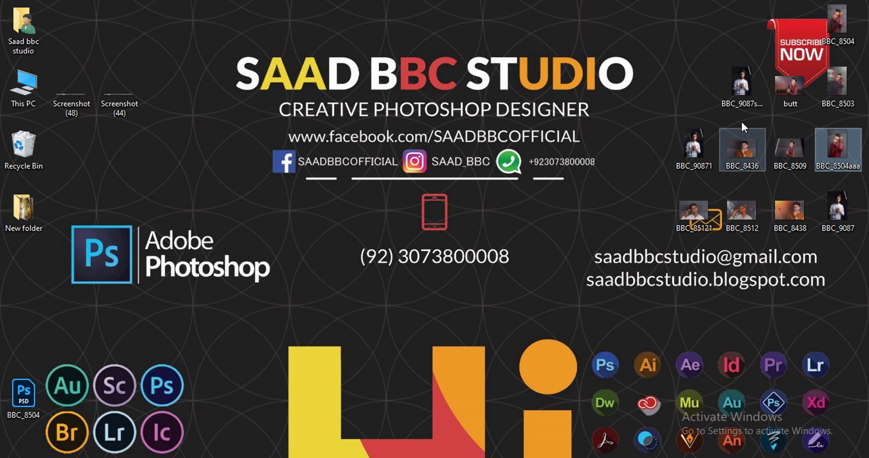
double_click(742, 82)
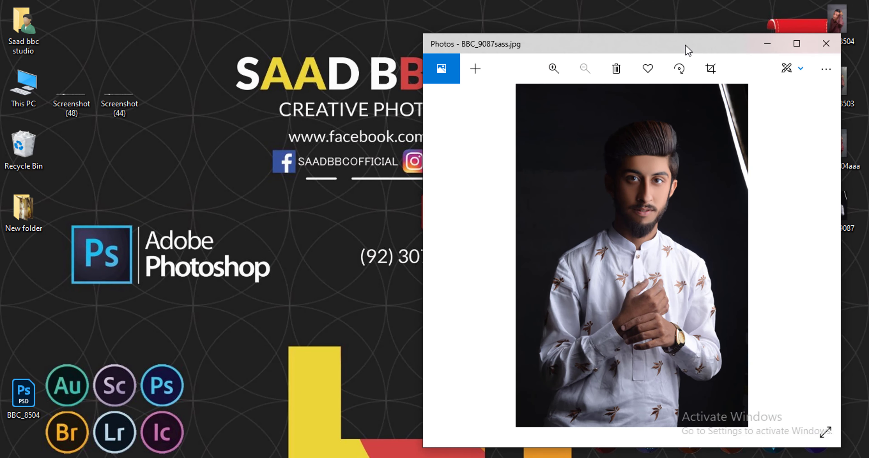
drag(685, 44, 404, 36)
- Open the original BBC_9087.JPG and arrange it side by side with BBC_9087sass.jpg
double_click(697, 144)
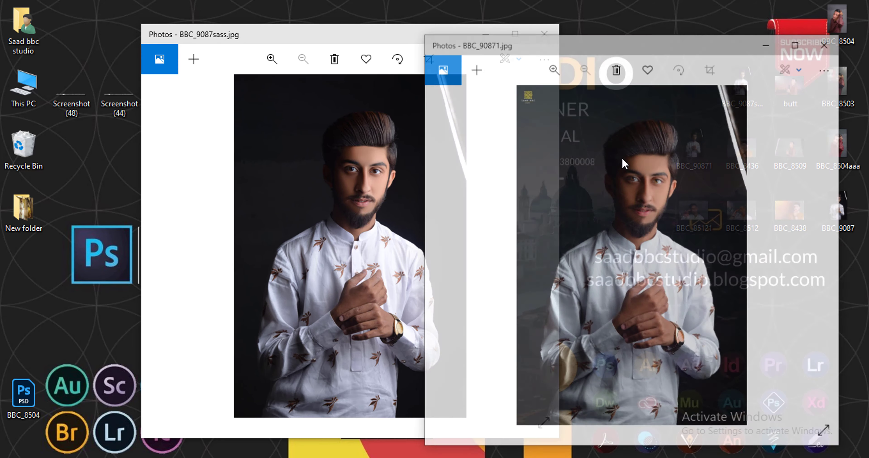
click(833, 42)
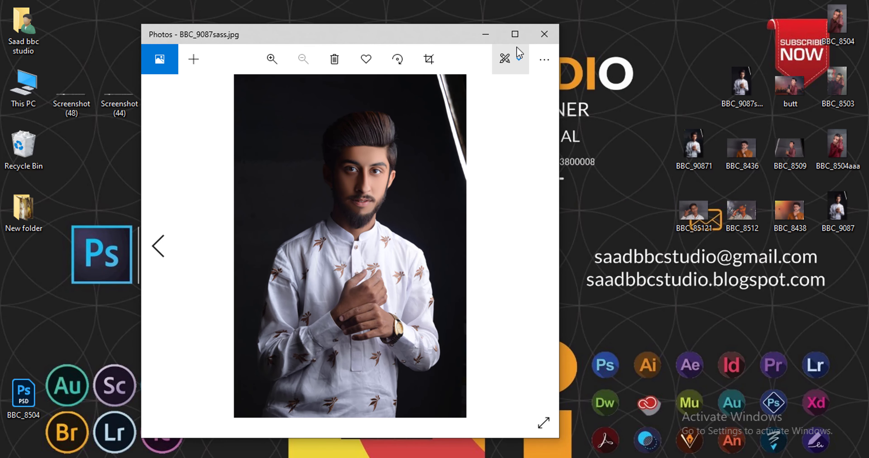
double_click(838, 210)
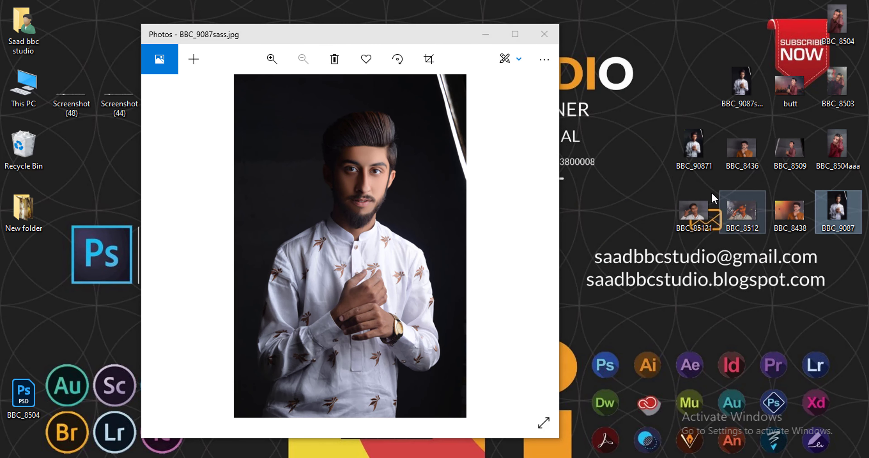
drag(320, 34, 235, 41)
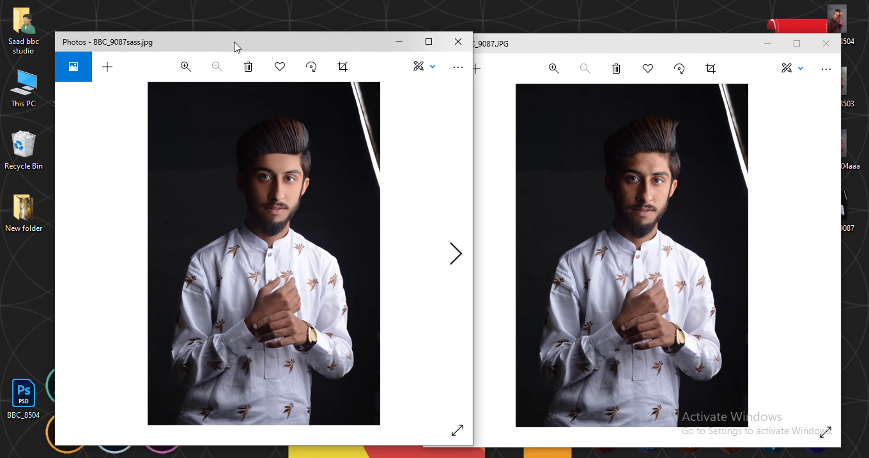
double_click(262, 33)
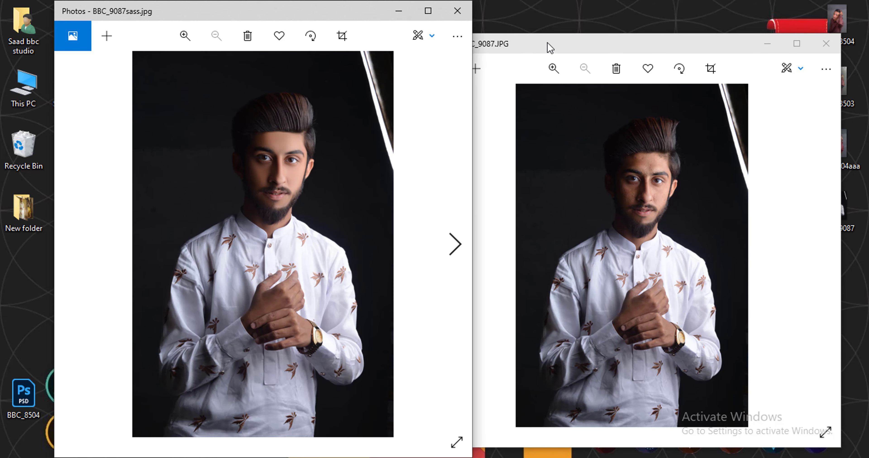
double_click(602, 34)
- Compare the facial skin in BBC_9087.JPG and the retouched BBC_9087sass.jpg at close range
scroll(652, 177, up, 5)
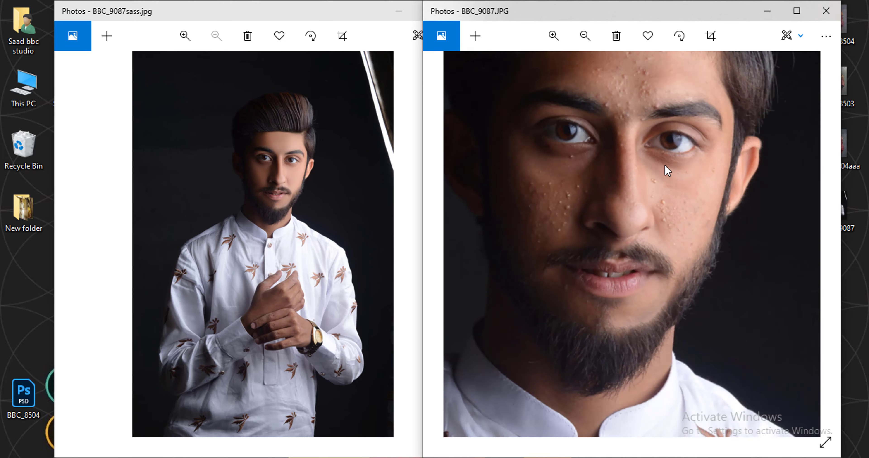
click(305, 241)
scroll(291, 164, up, 5)
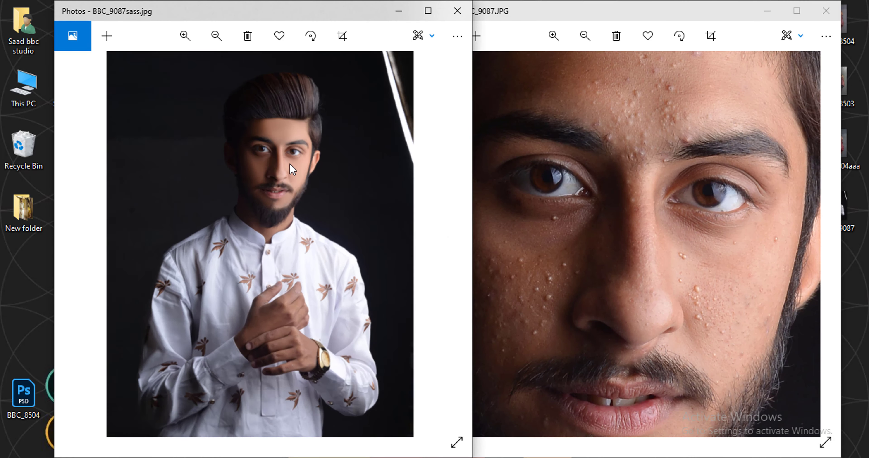
scroll(316, 306, up, 3)
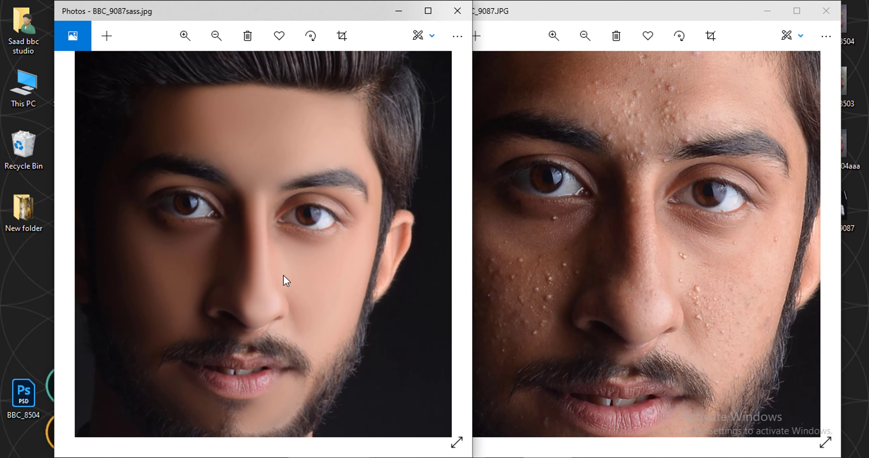
scroll(309, 265, up, 2)
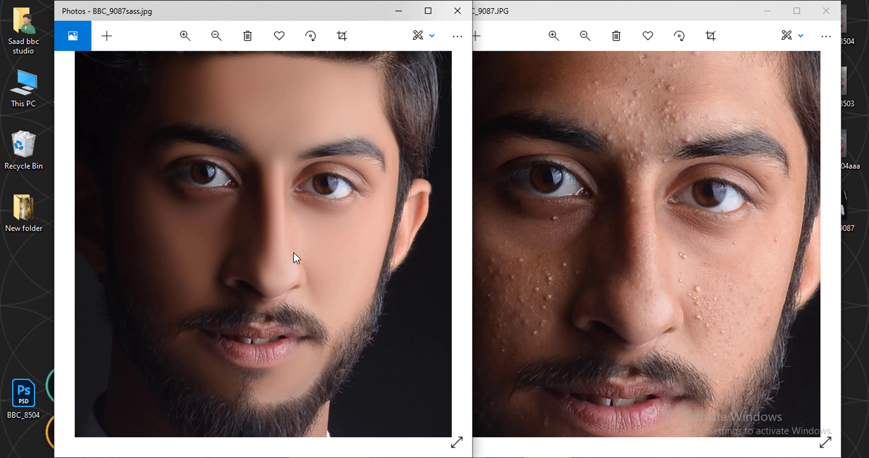
- Close both BBC_9087 photos and open BBC_8512.jpg in a maximized window
click(458, 11)
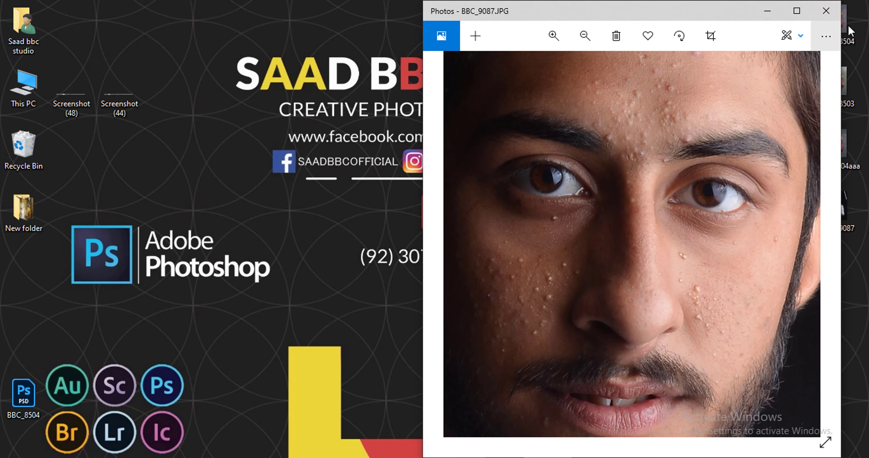
click(827, 10)
double_click(750, 213)
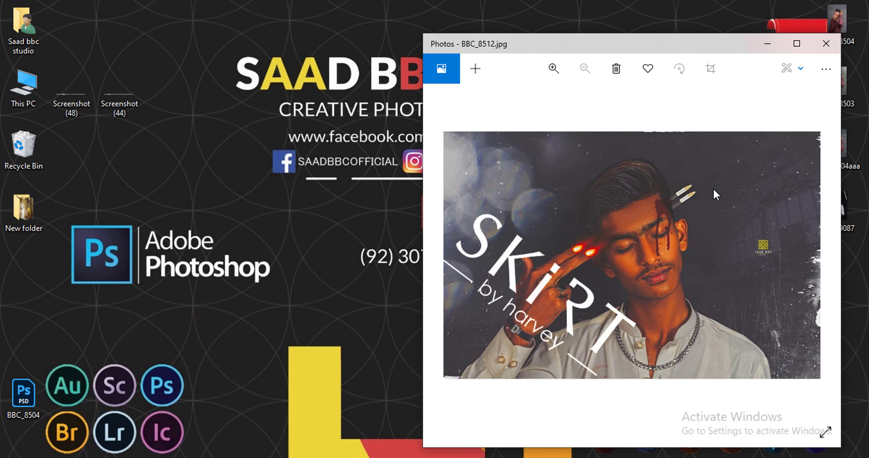
click(796, 44)
- Examine the retouched skin on the face and neck in BBC_8512.jpg up close and close the photo
scroll(453, 265, up, 5)
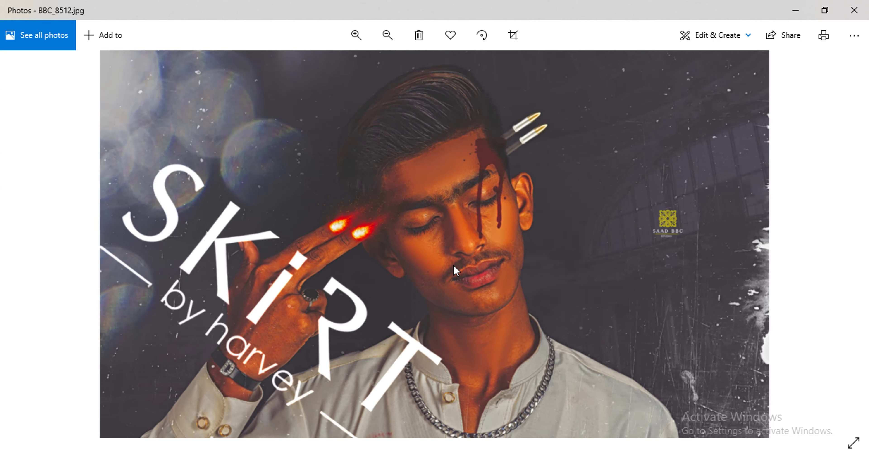
drag(534, 244, 459, 303)
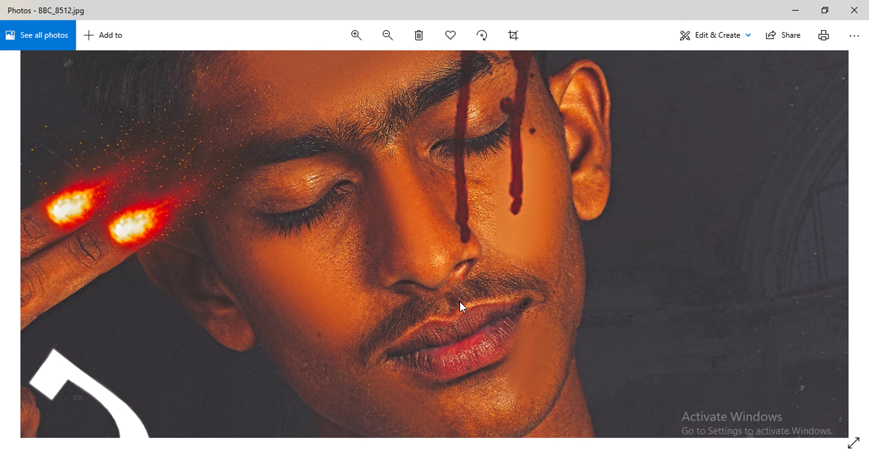
drag(428, 218, 417, 188)
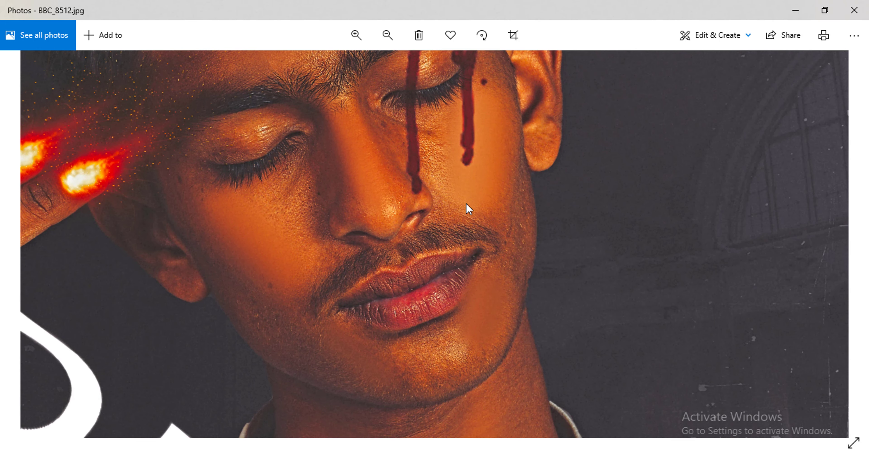
drag(343, 334, 210, 147)
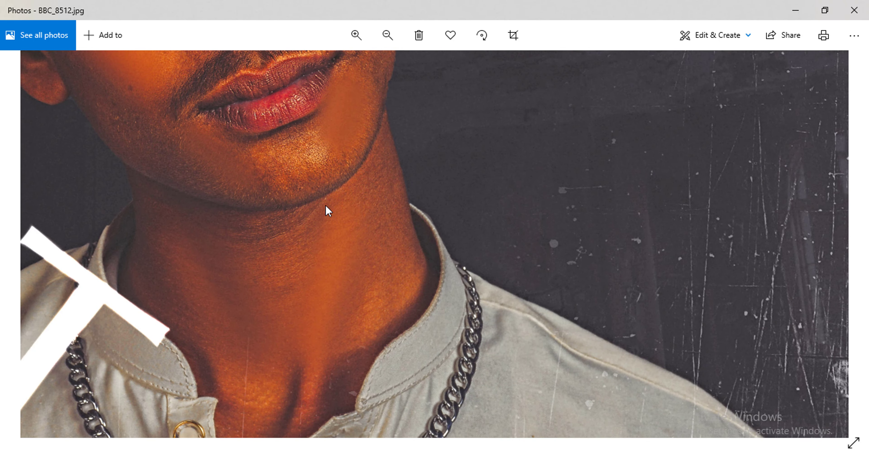
drag(305, 233, 386, 369)
scroll(351, 333, down, 5)
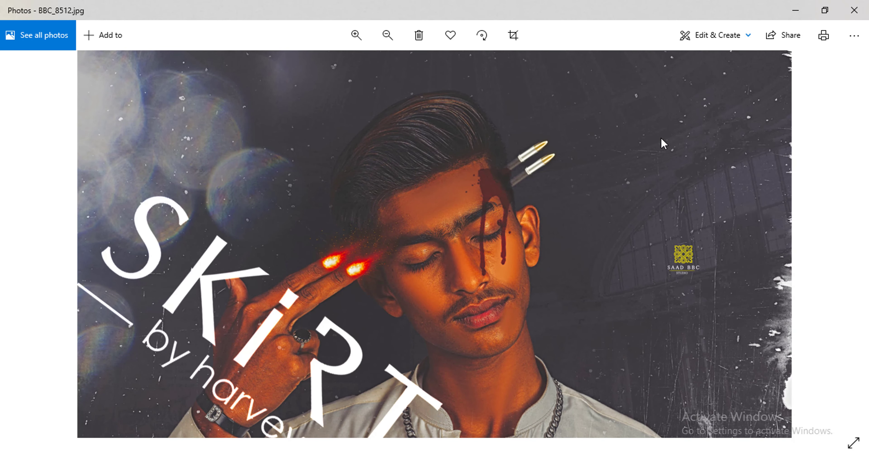
click(852, 11)
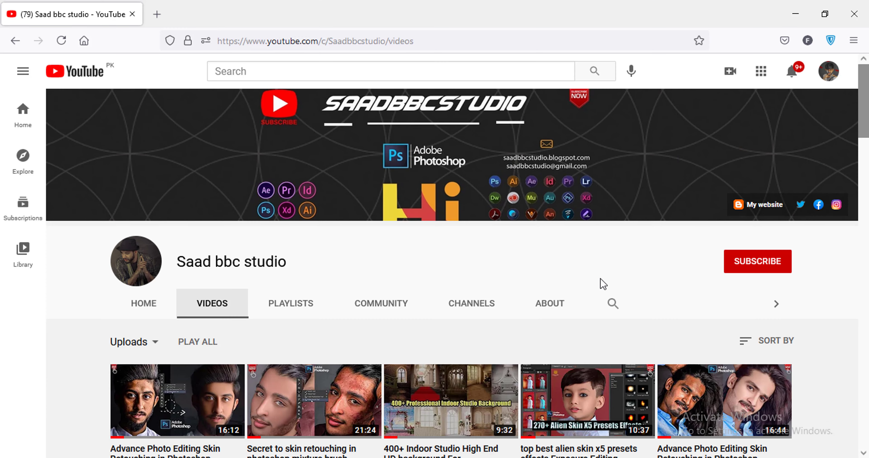
- Subscribe to the Saad bbc studio channel and turn on all notifications for it
click(747, 271)
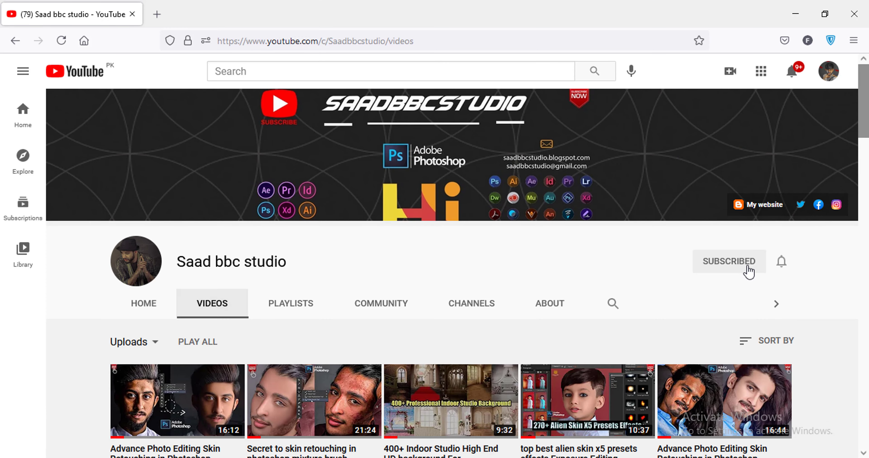
click(781, 267)
click(750, 295)
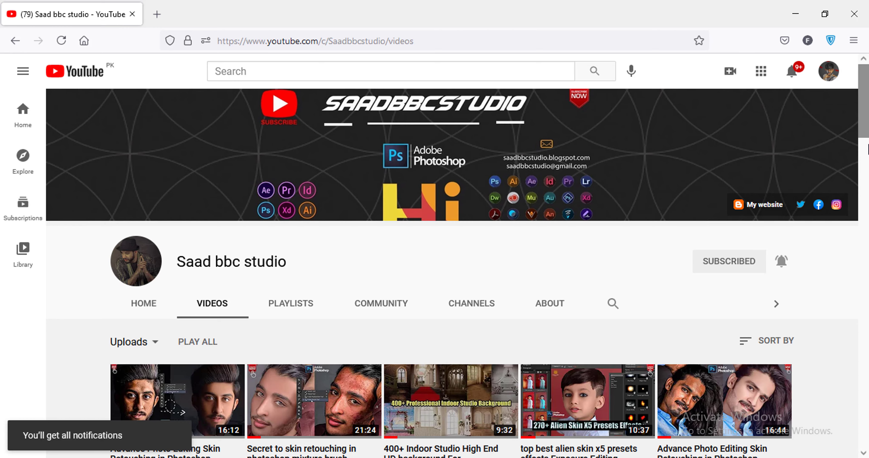
- Browse the channel's uploaded videos down to the older ones and close the browser
drag(868, 140, 868, 184)
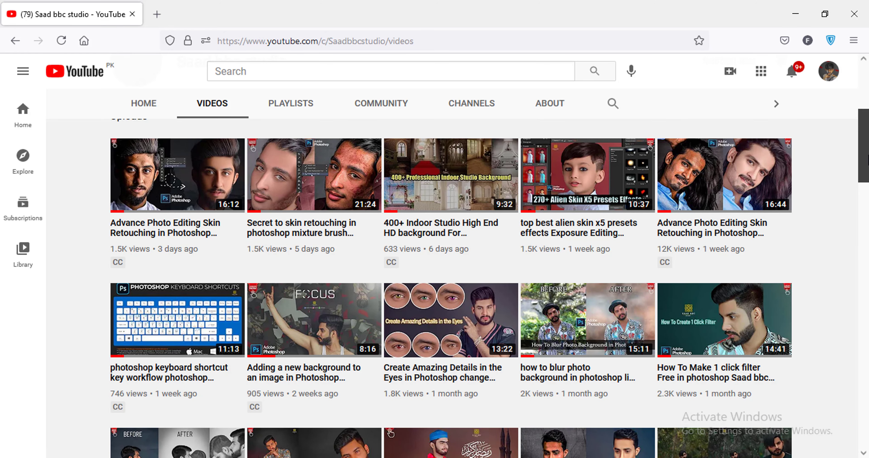
drag(868, 154, 868, 278)
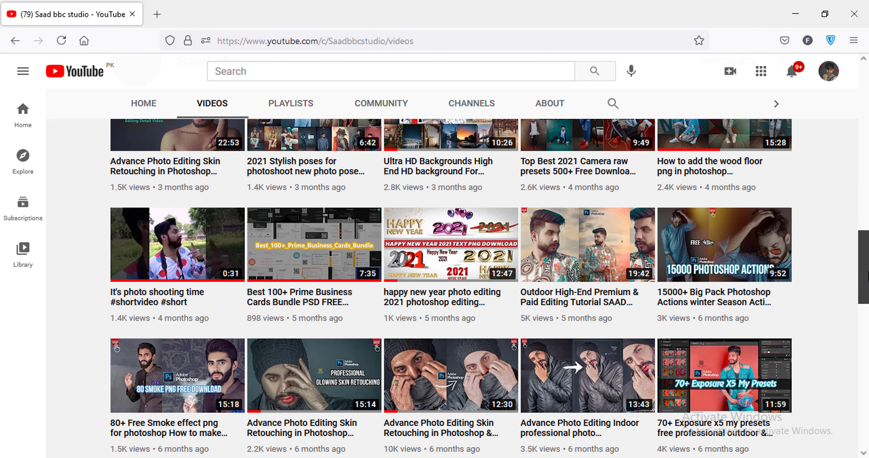
drag(865, 248, 864, 390)
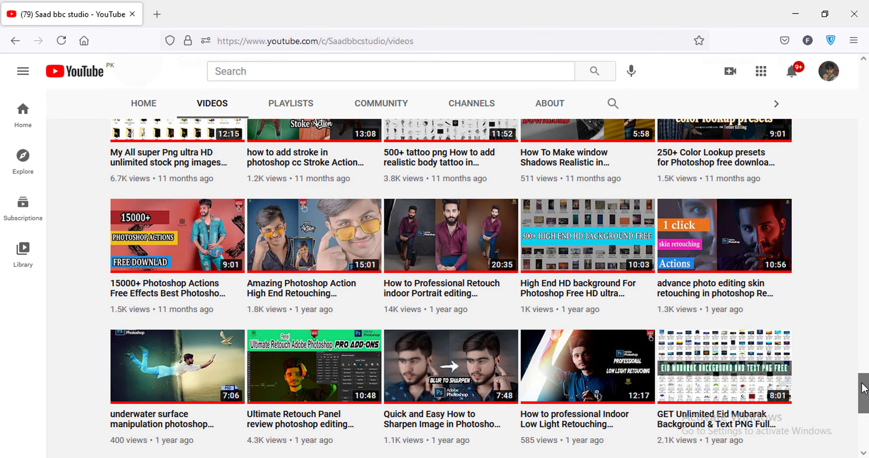
drag(864, 389, 864, 412)
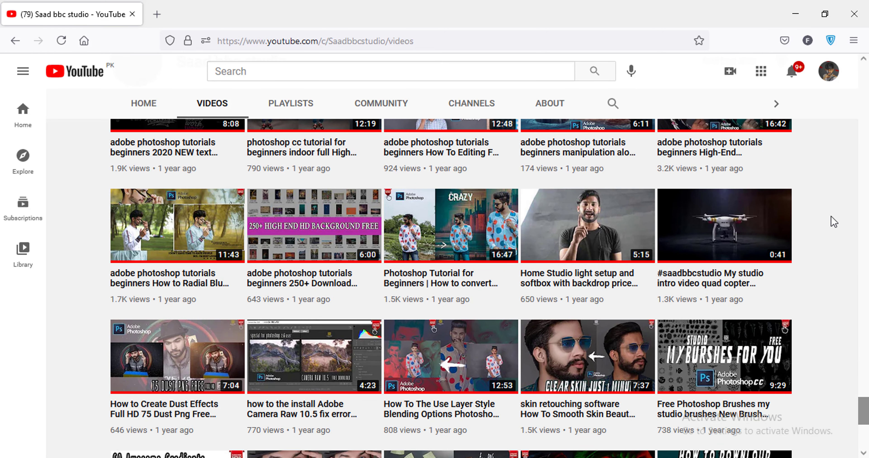
click(859, 8)
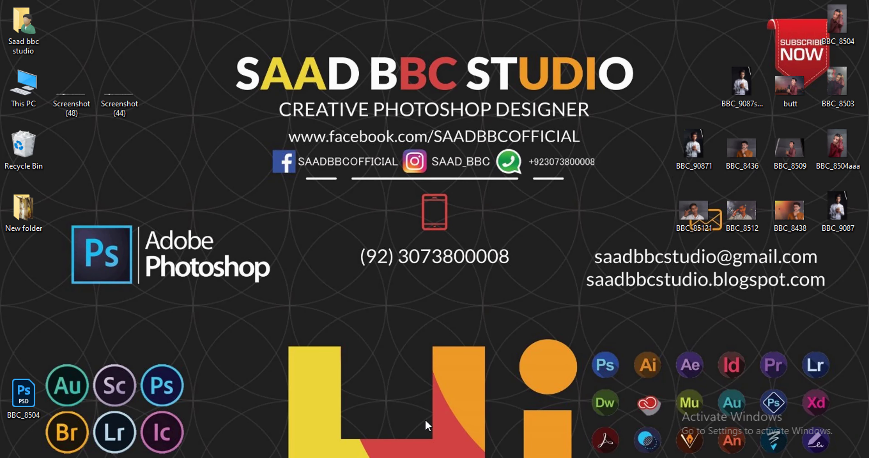
- View the edited BBC_8512.jpg and the face in the unedited BBC_85121.JPG, closing each photo
double_click(741, 211)
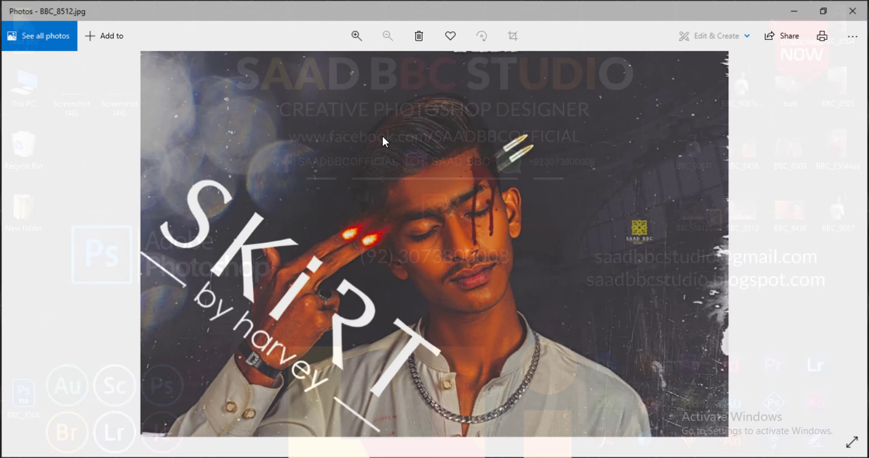
key(alt+F4)
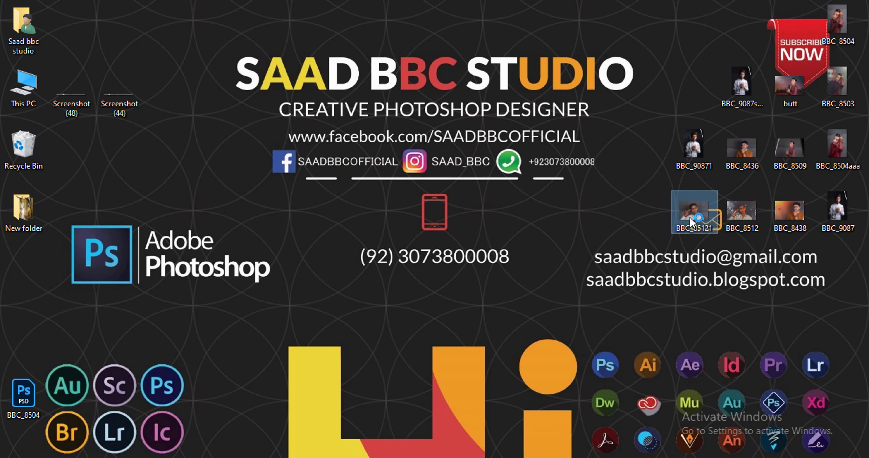
double_click(690, 217)
scroll(500, 239, up, 4)
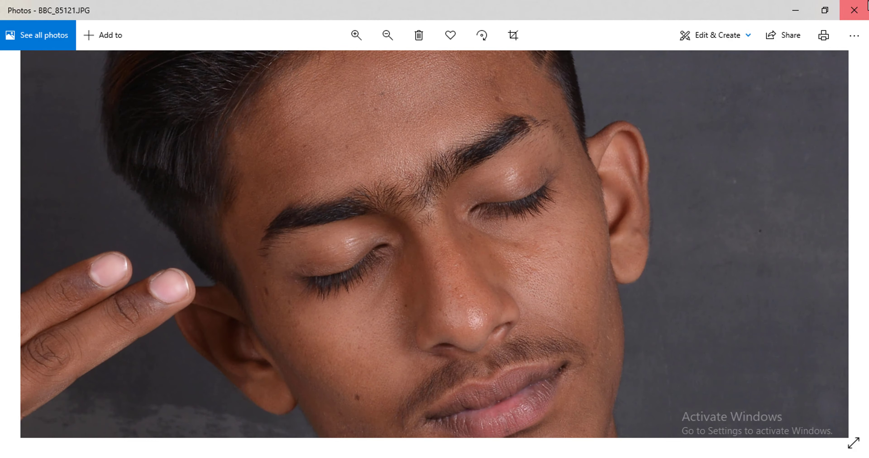
key(alt+F4)
- Switch to Photoshop and open the BBC_85121 photo from the Desktop folder
click(395, 457)
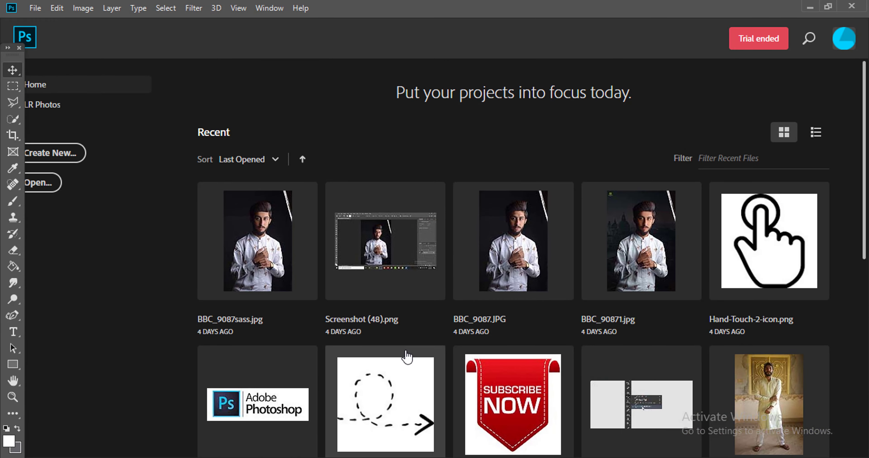
click(51, 187)
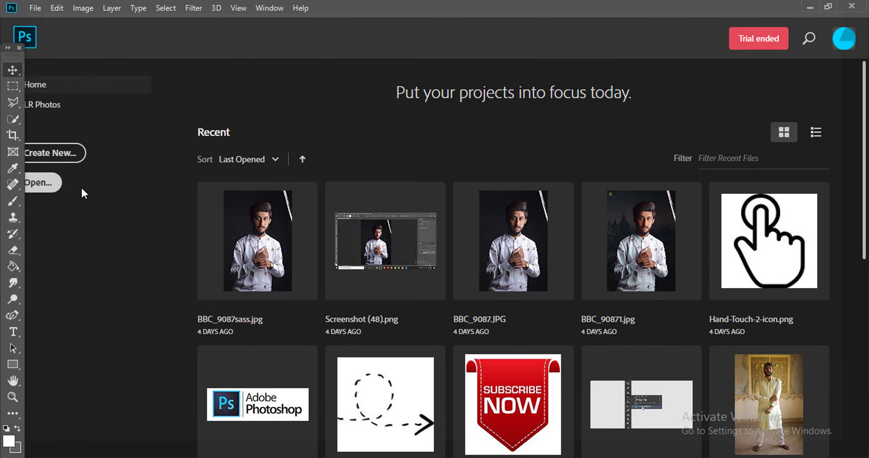
click(50, 284)
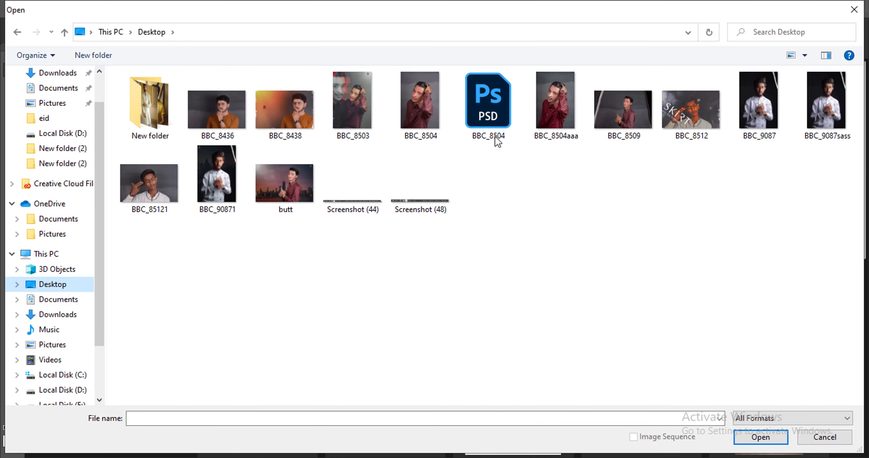
double_click(164, 184)
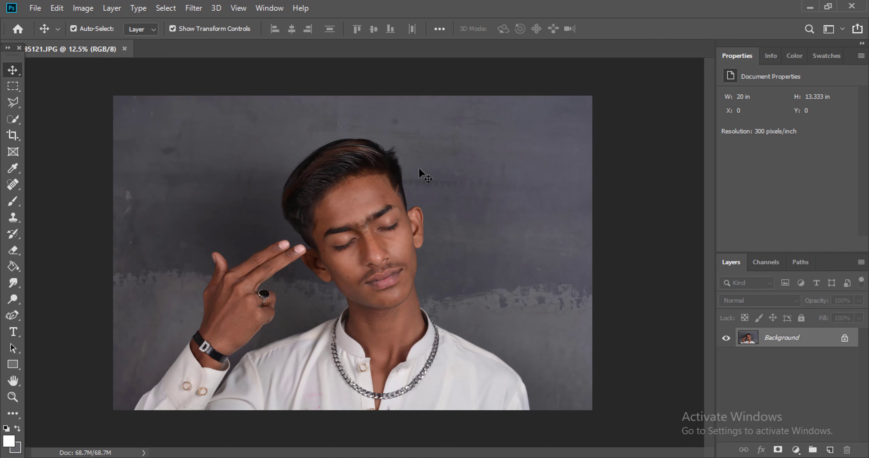
- Examine the skin on the forehead, eyes, nose and cheeks of the portrait up close
click(13, 397)
drag(401, 229, 402, 228)
click(333, 240)
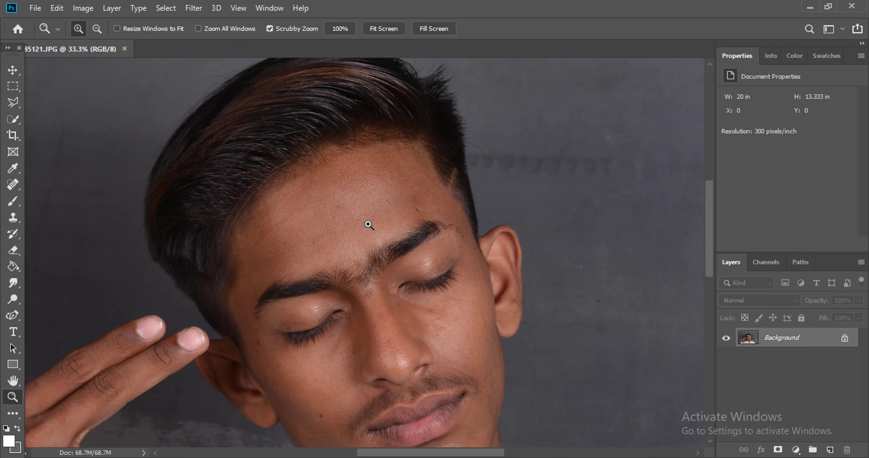
alt+click(391, 192)
right_click(385, 191)
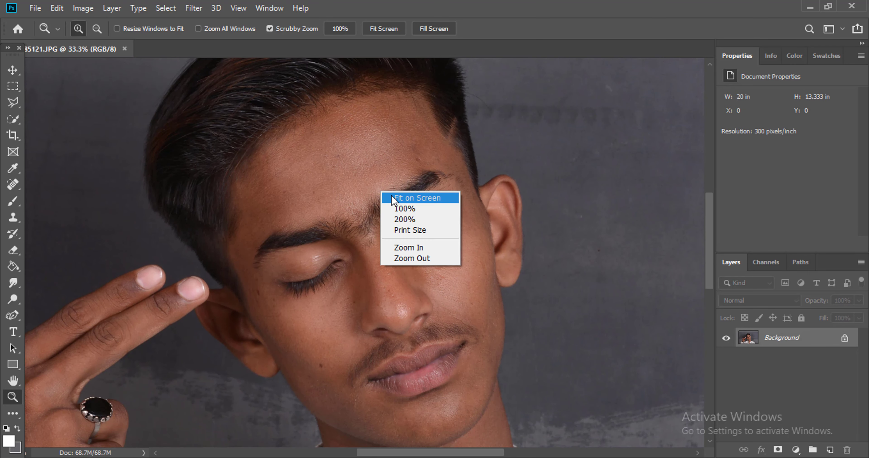
click(392, 196)
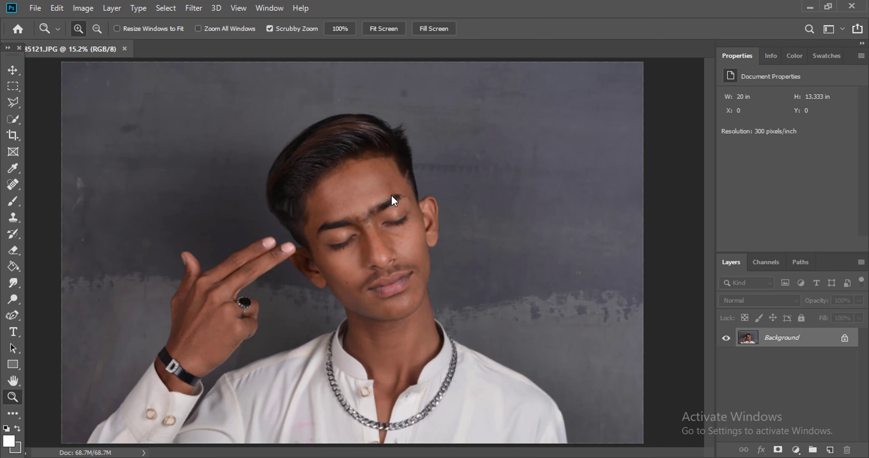
click(341, 186)
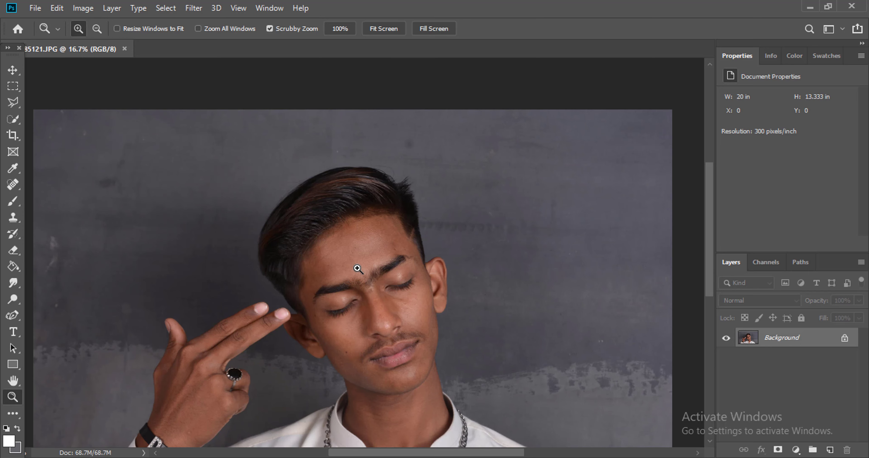
click(350, 256)
scroll(371, 255, down, 2)
scroll(376, 255, down, 1)
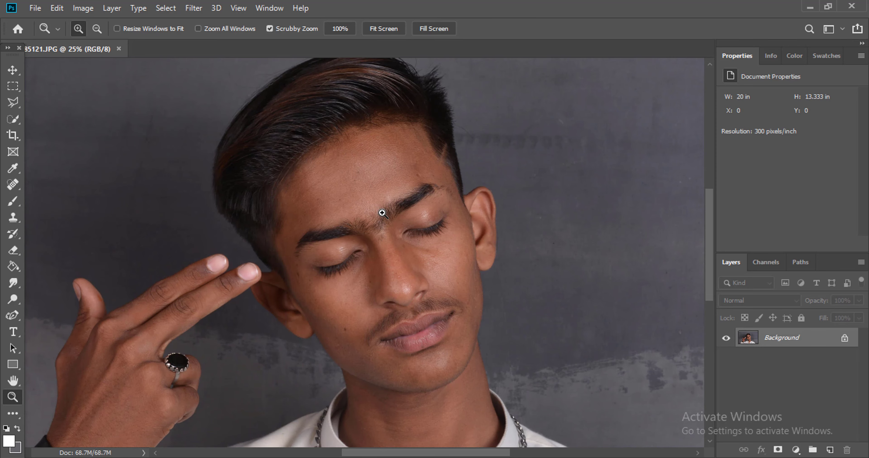
scroll(383, 213, up, 3)
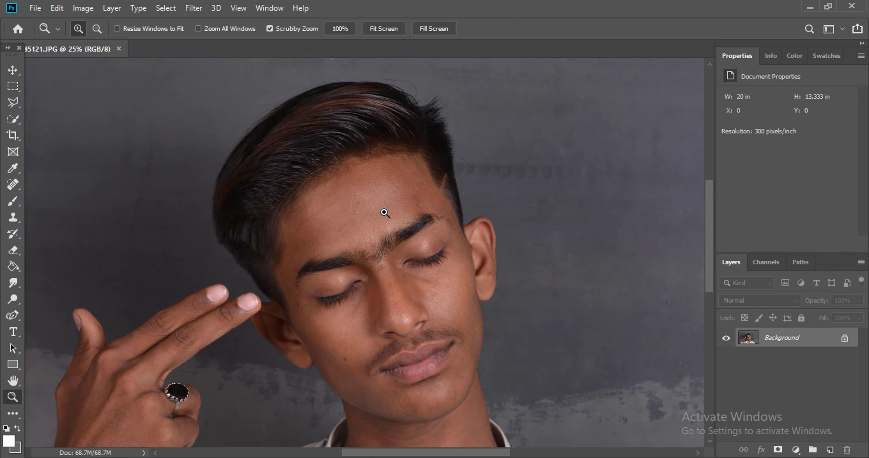
click(383, 212)
scroll(386, 210, down, 6)
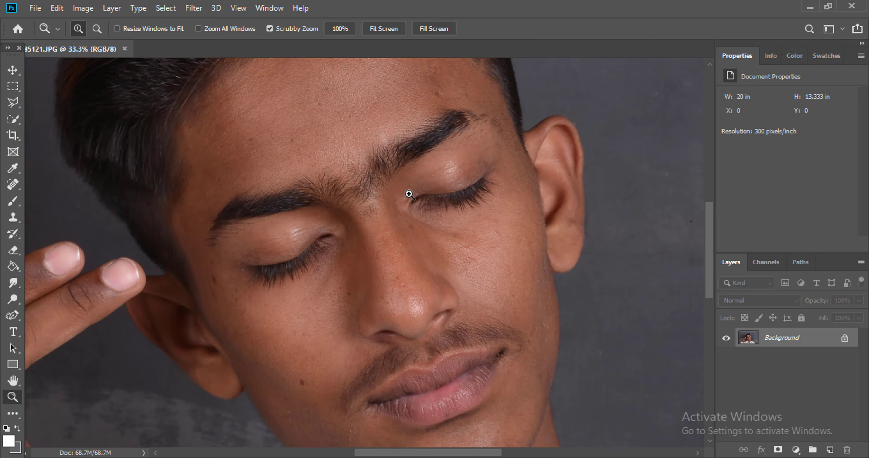
click(409, 194)
scroll(411, 248, up, 4)
- Choose the Mixer Brush with a soft round tip and set its size to 53 px
click(13, 201)
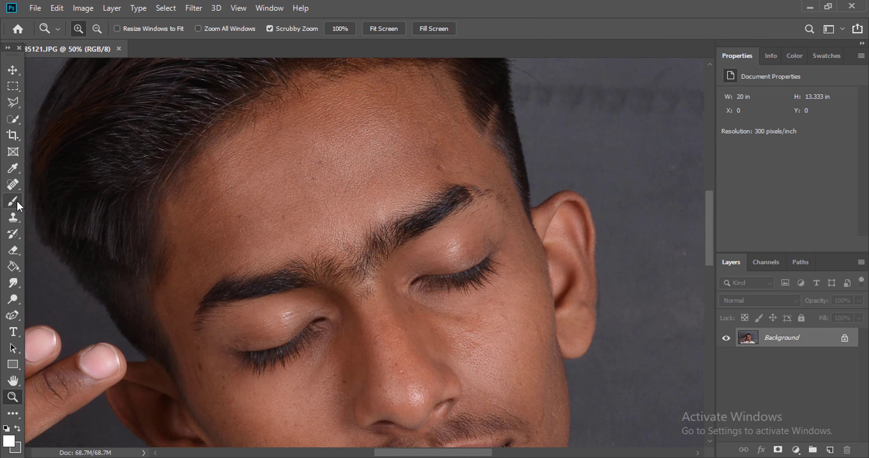
click(48, 236)
right_click(330, 240)
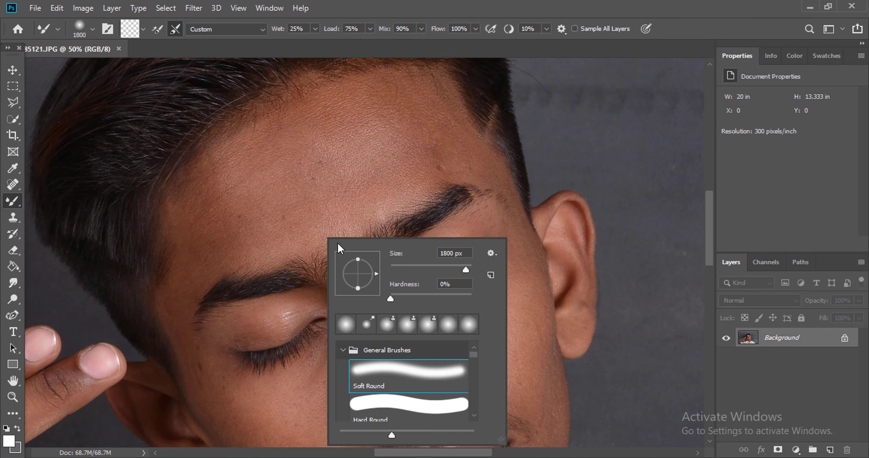
click(412, 270)
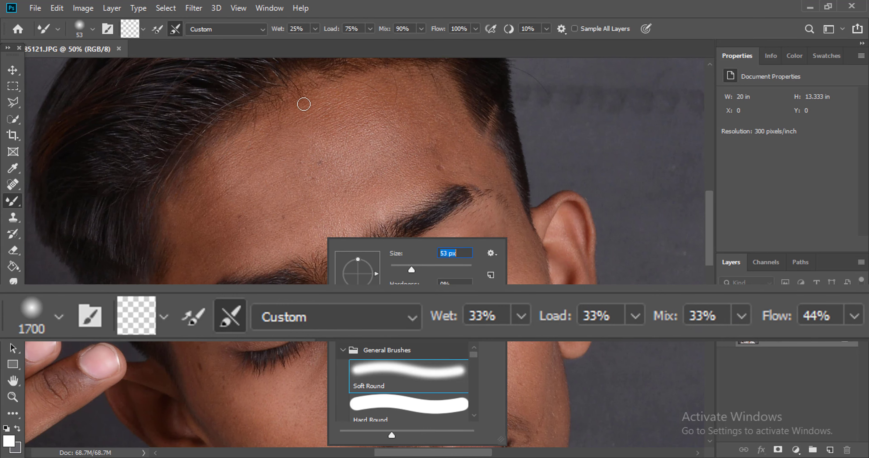
click(341, 136)
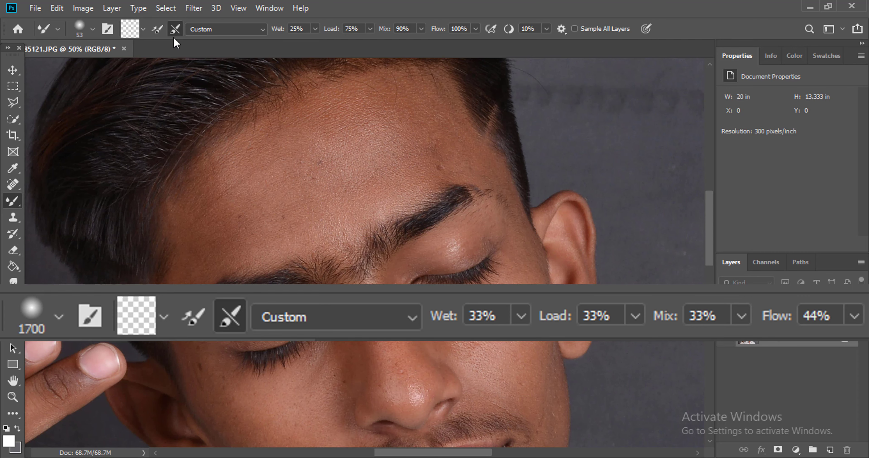
- Clean the Mixer Brush of loaded paint and choose the Custom blending combination
click(143, 30)
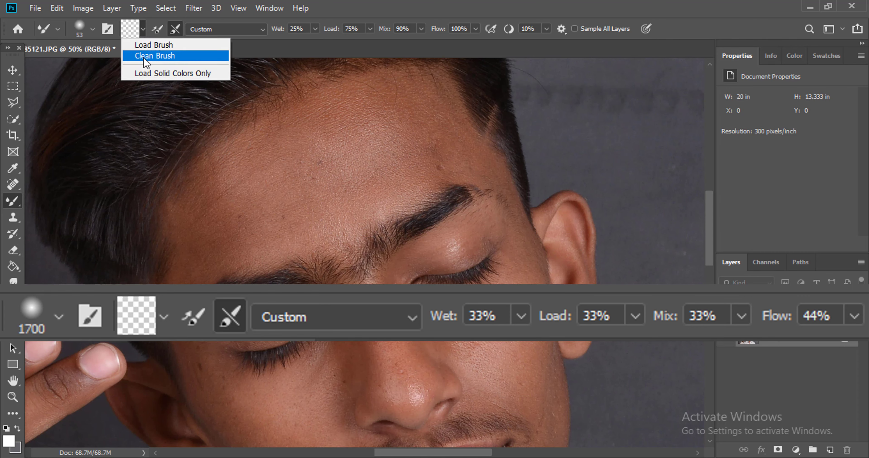
click(149, 56)
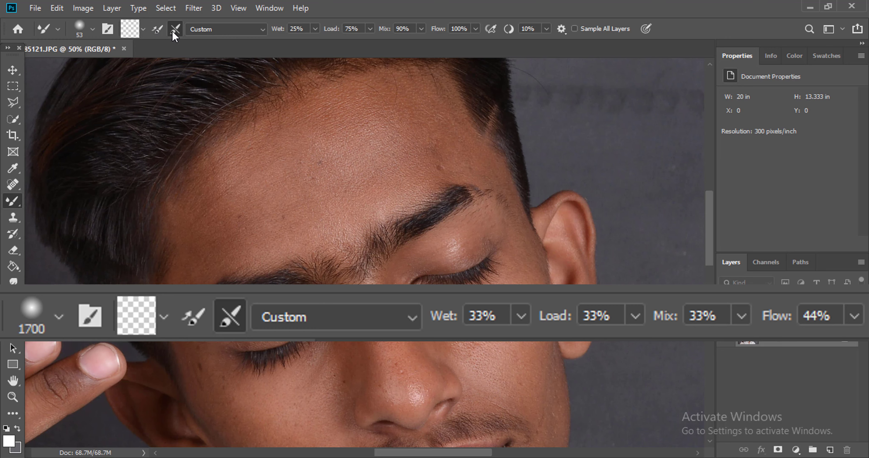
click(245, 30)
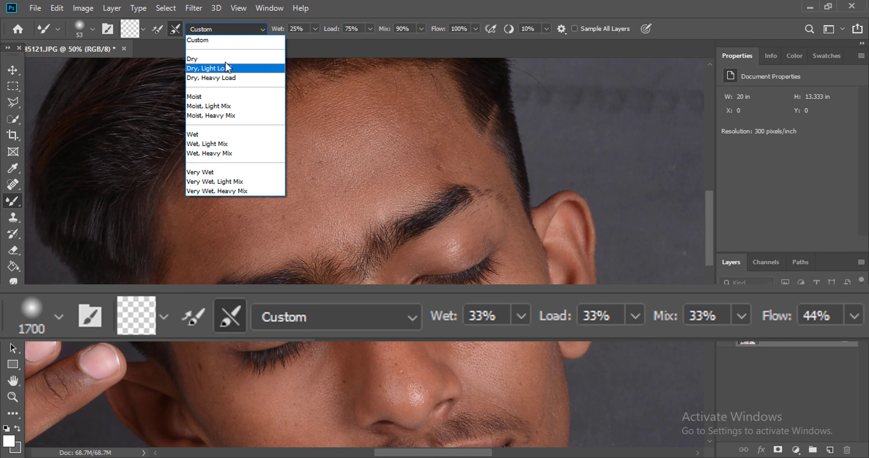
click(238, 42)
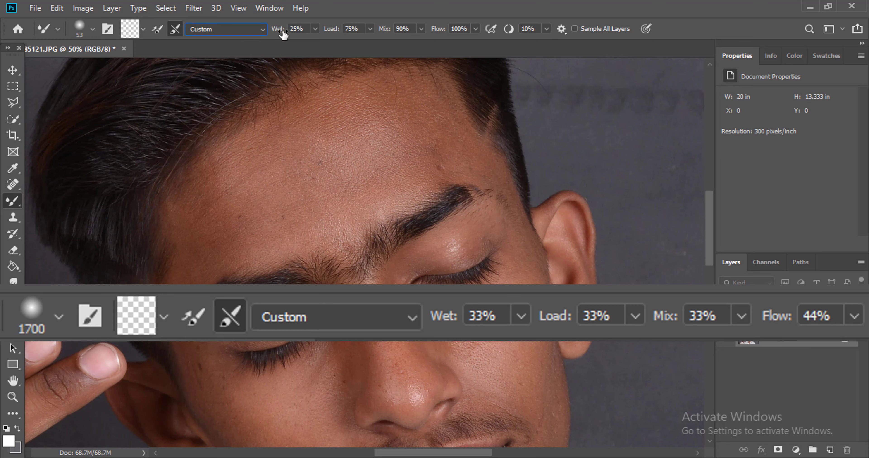
- Set the Mixer Brush to Wet 33%, Load 33%, Mix 33% and Flow 44%
click(308, 30)
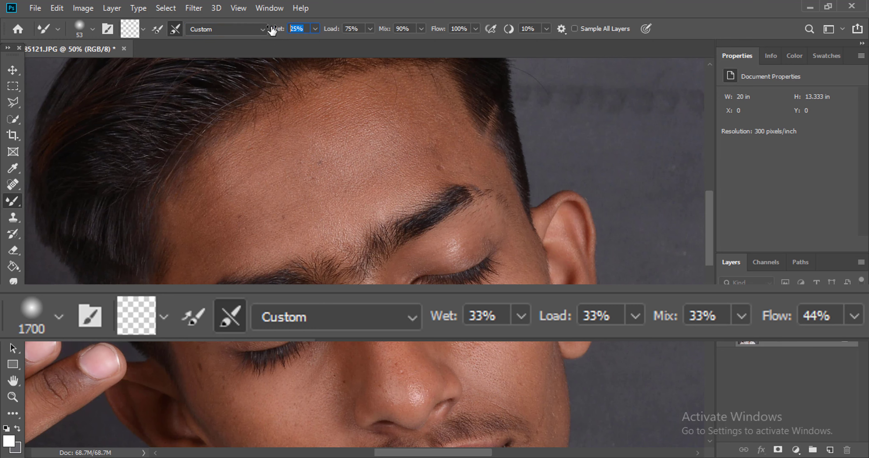
text(33)
click(363, 29)
text(3)
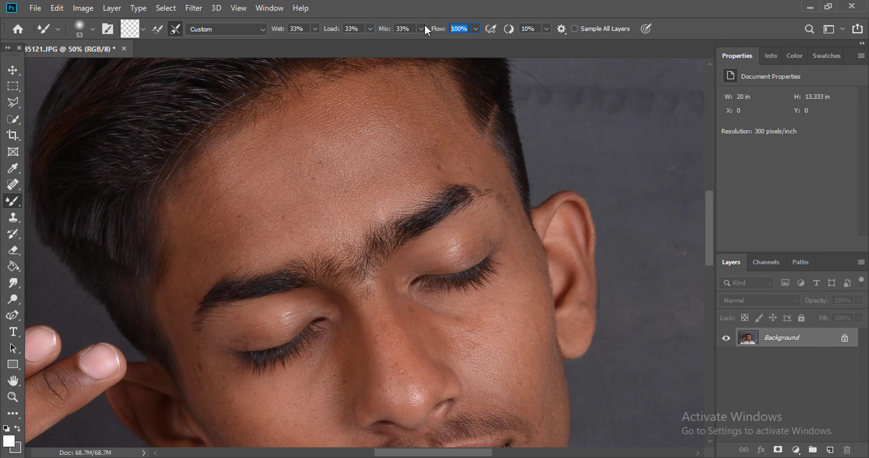
text(33)
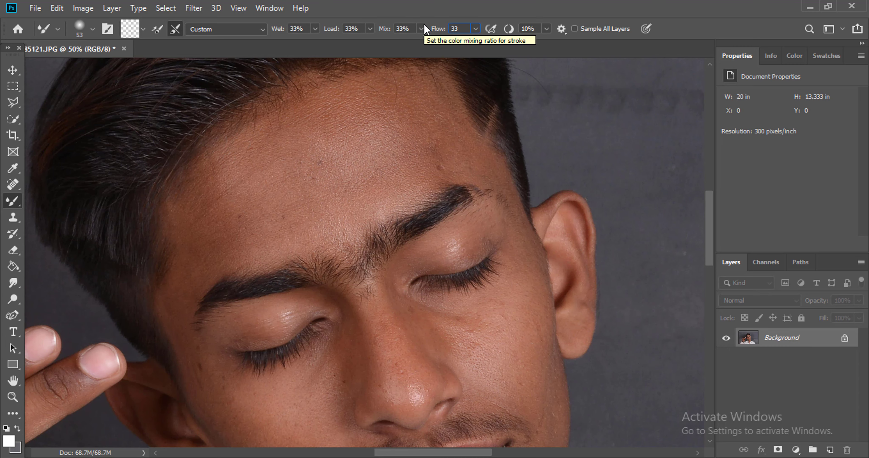
key(BackSpace)
text(44)
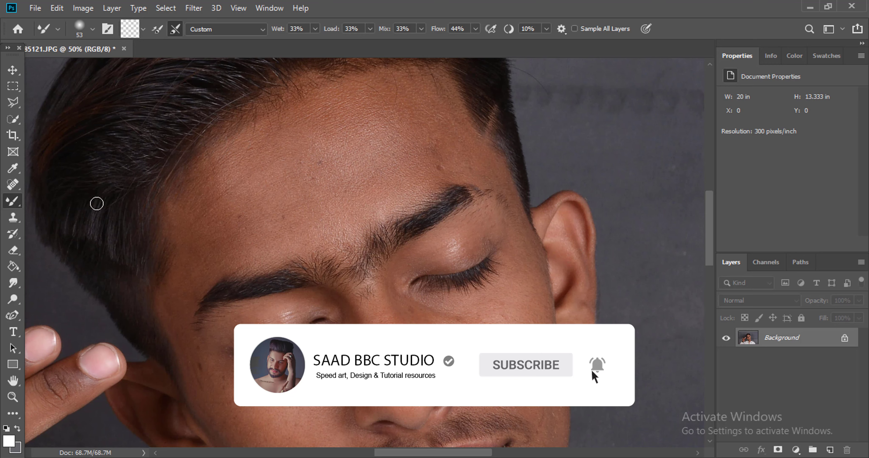
- Reselect the Mixer Brush, enlarge it to 300 px and blend the skin across the middle of the forehead
right_click(16, 203)
click(68, 242)
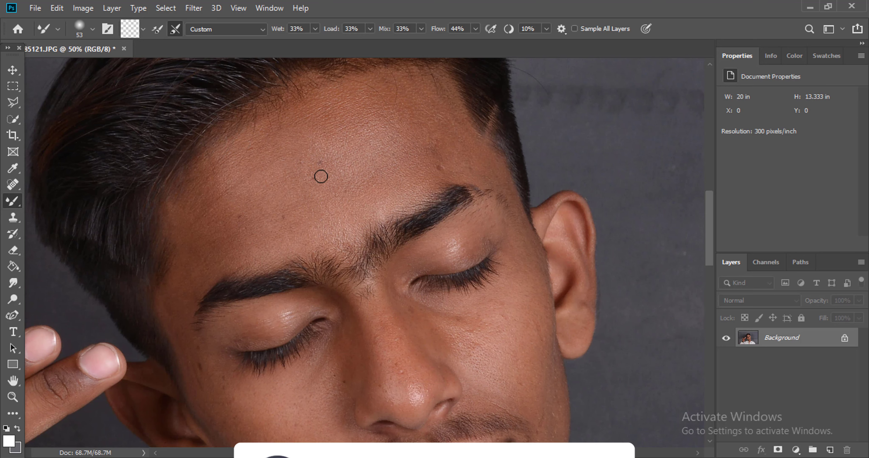
right_click(321, 177)
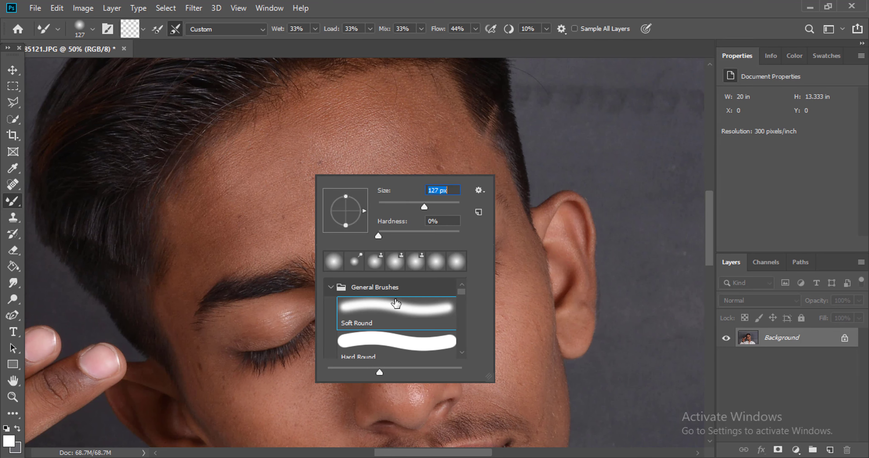
click(257, 189)
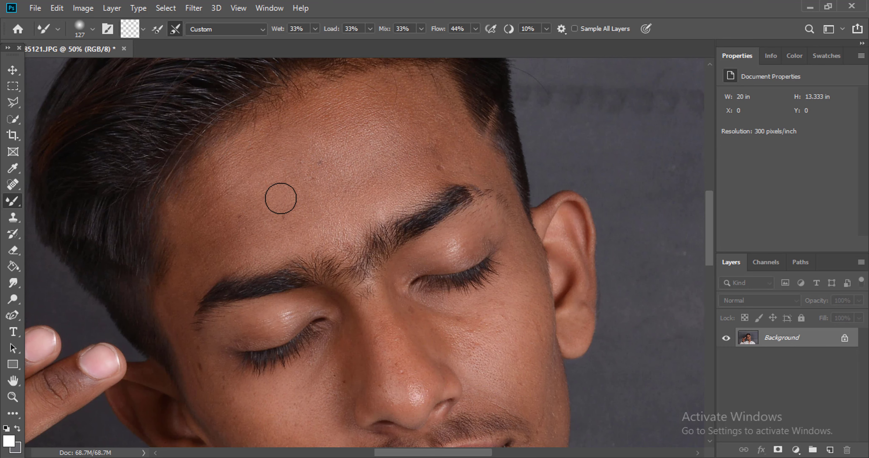
key(bracketright)
key(bracketright)
key(bracketright)
key(bracketright)
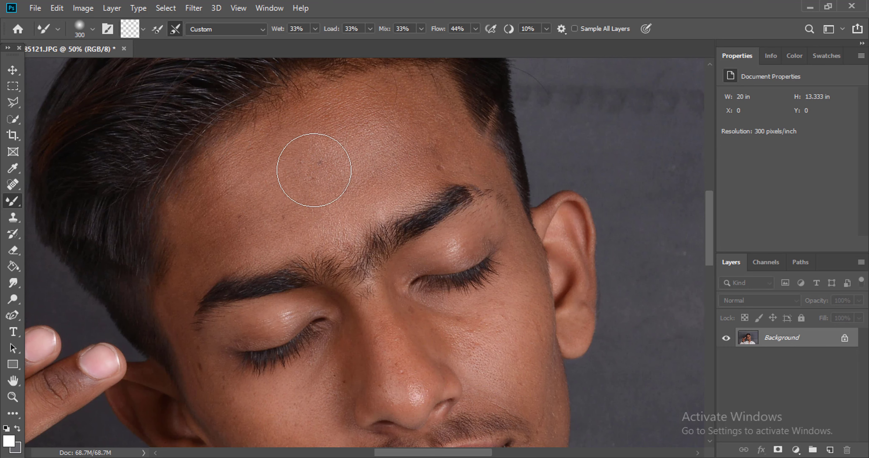
mouse_move(365, 150)
mouse_down()
mouse_move(341, 162)
mouse_move(380, 148)
mouse_move(359, 145)
mouse_move(382, 171)
mouse_move(330, 160)
mouse_move(235, 200)
mouse_move(222, 213)
mouse_move(227, 231)
mouse_move(280, 199)
mouse_up()
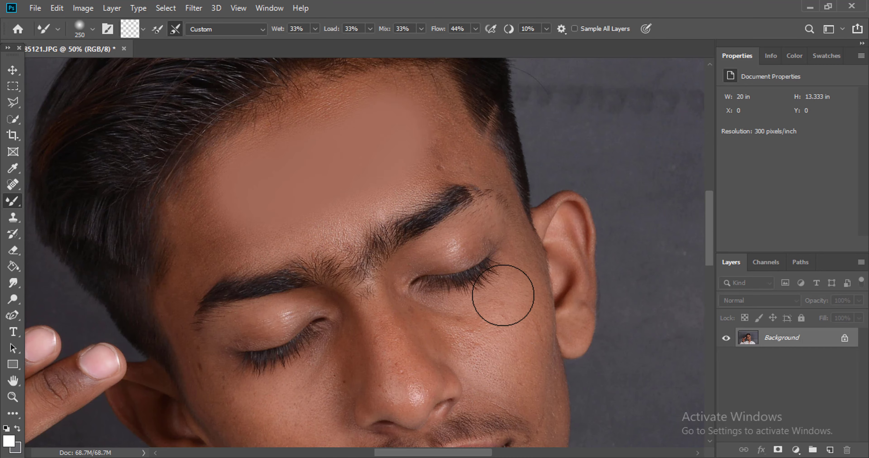
- Reduce the Mixer Brush to 175 px and smooth the outer cheek beside the fully visible ear
scroll(501, 295, down, 3)
key(bracketleft)
key(bracketleft)
mouse_move(522, 232)
mouse_down()
mouse_move(525, 250)
mouse_move(526, 205)
mouse_move(520, 284)
mouse_move(525, 202)
mouse_move(519, 325)
mouse_move(520, 194)
mouse_move(523, 318)
mouse_up()
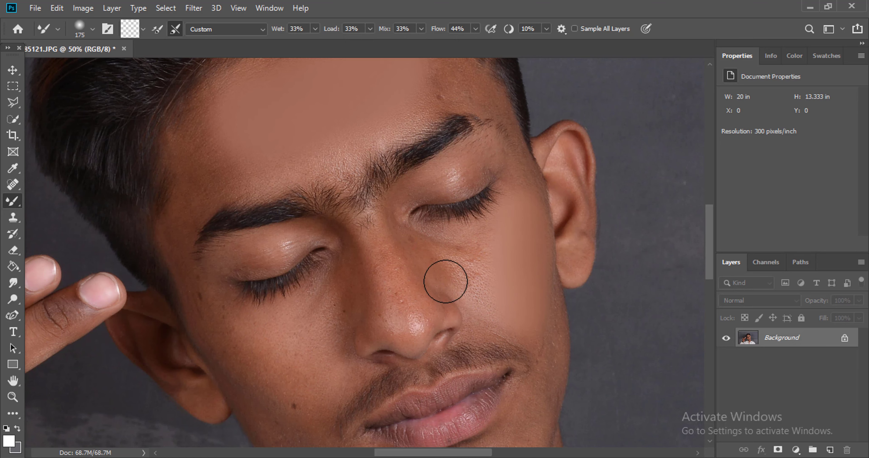
- Enlarge the Mixer Brush to 200 px and smooth the cheek on the raised hand's side down to the jaw, covering the mole
scroll(337, 275, down, 3)
key(bracketright)
mouse_move(250, 287)
mouse_down()
mouse_move(278, 333)
mouse_move(233, 264)
mouse_move(231, 274)
mouse_move(299, 351)
mouse_up()
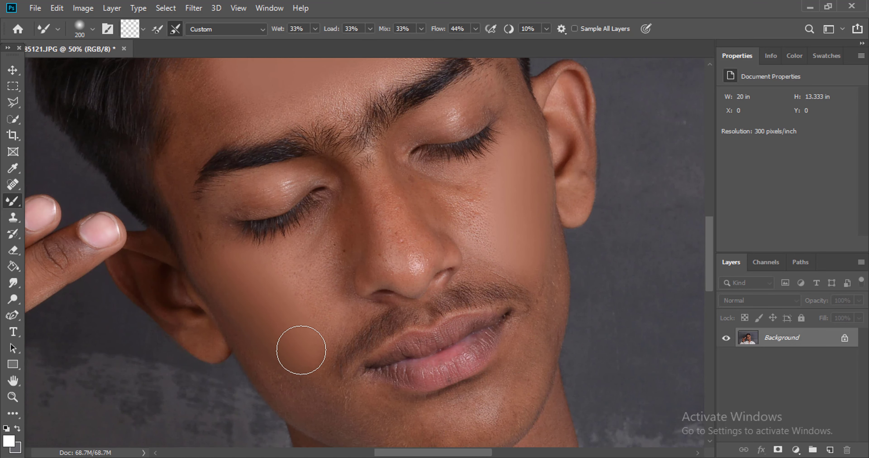
- Reduce the Mixer Brush to 150 px and blend the skin along the bridge and tip of the nose
scroll(467, 248, up, 3)
scroll(514, 224, up, 3)
key(bracketleft)
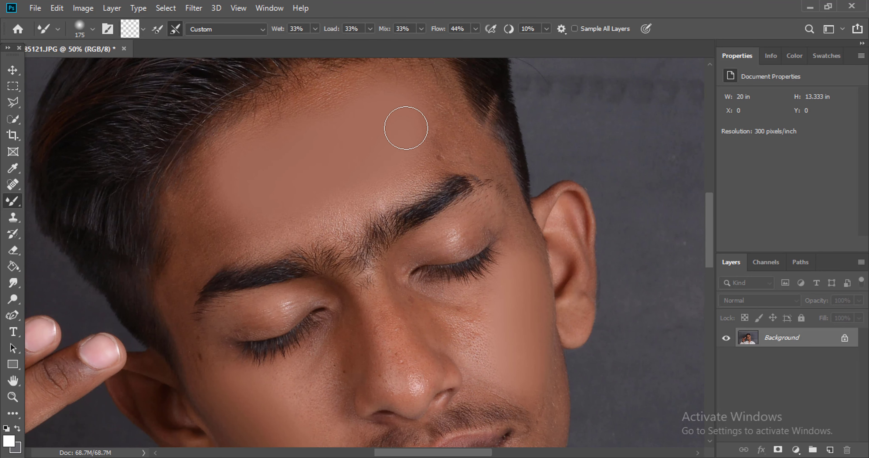
scroll(522, 245, down, 3)
key(bracketleft)
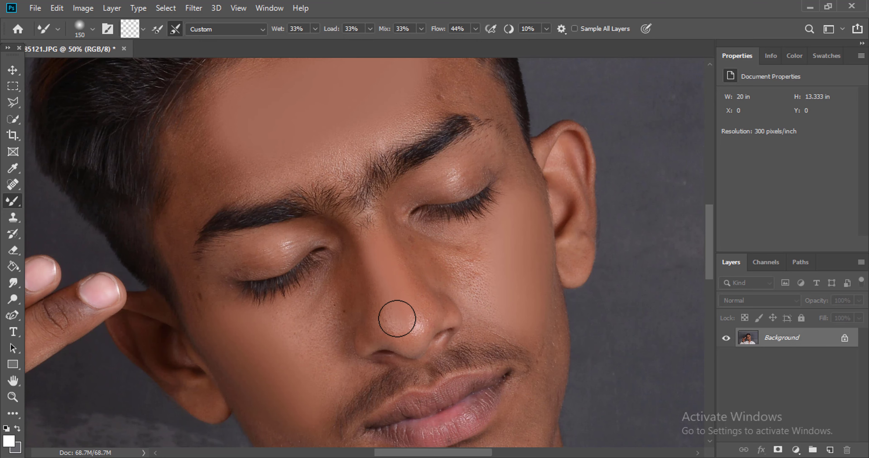
mouse_move(397, 319)
mouse_down()
mouse_move(420, 302)
mouse_move(414, 331)
mouse_move(401, 329)
mouse_move(408, 304)
mouse_up()
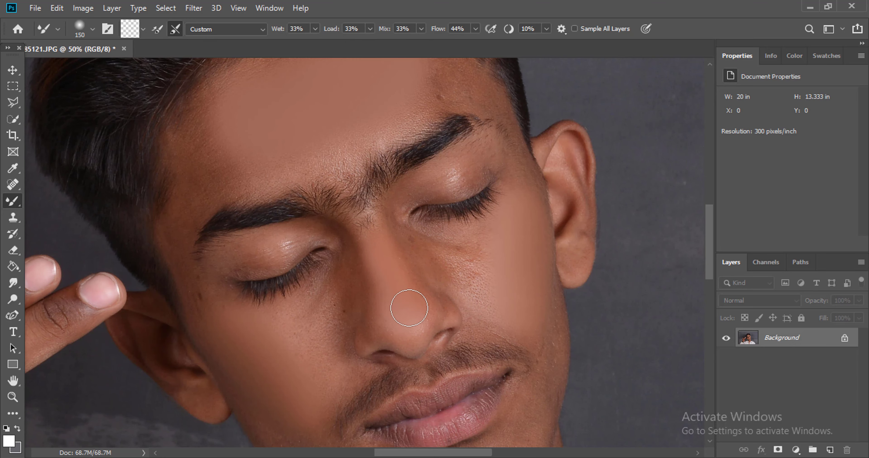
scroll(403, 293, down, 3)
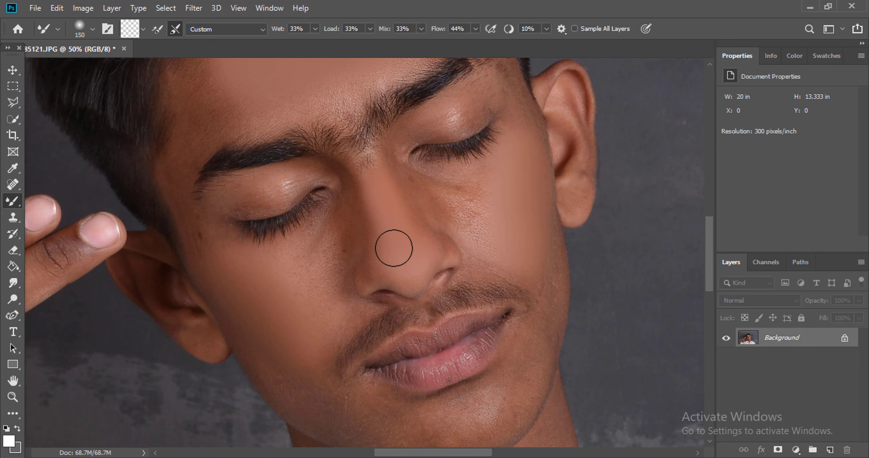
scroll(374, 232, up, 2)
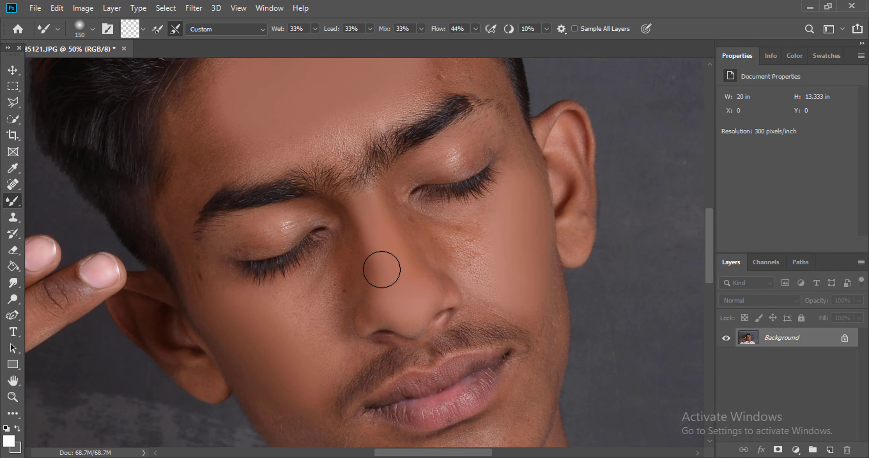
- Blend the skin of the chin and the area beside the mouth with the 150 px Mixer Brush
scroll(485, 314, down, 6)
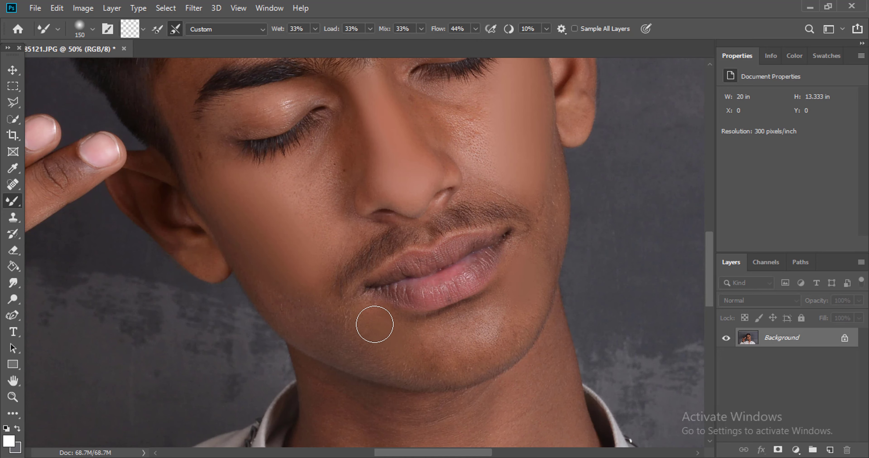
scroll(462, 322, up, 2)
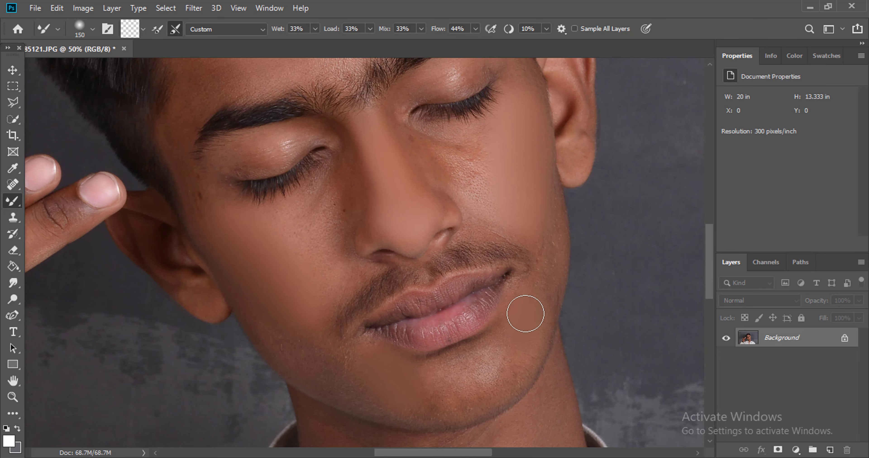
right_click(520, 248)
scroll(520, 248, up, 3)
key(Return)
- Enlarge the Mixer Brush to 175 px and smooth the textured cheek skin below the eye on the fully visible ear's side
key(bracketleft)
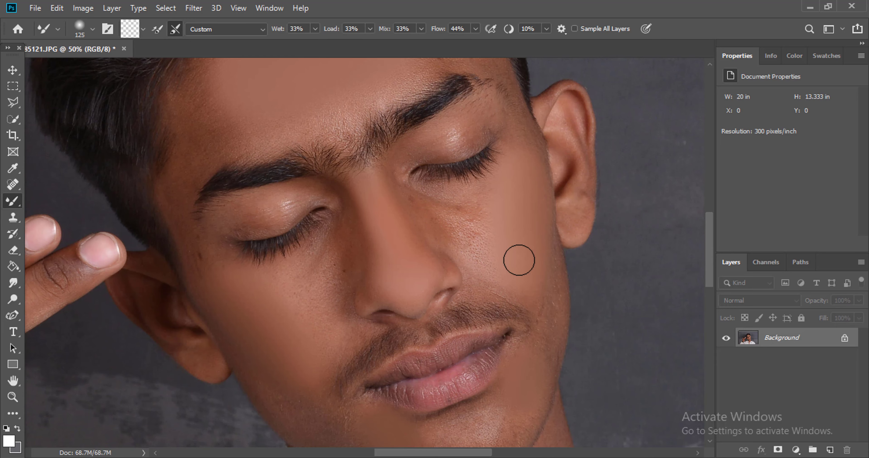
scroll(489, 229, up, 2)
key(bracketright)
key(bracketright)
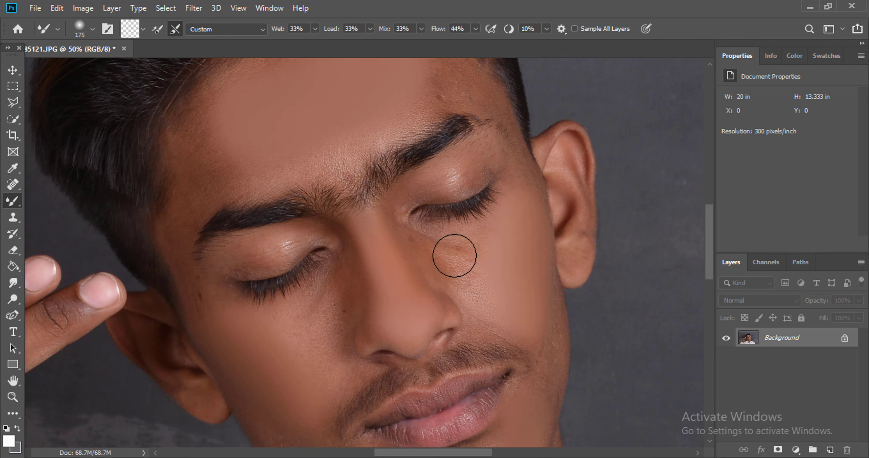
scroll(517, 234, up, 2)
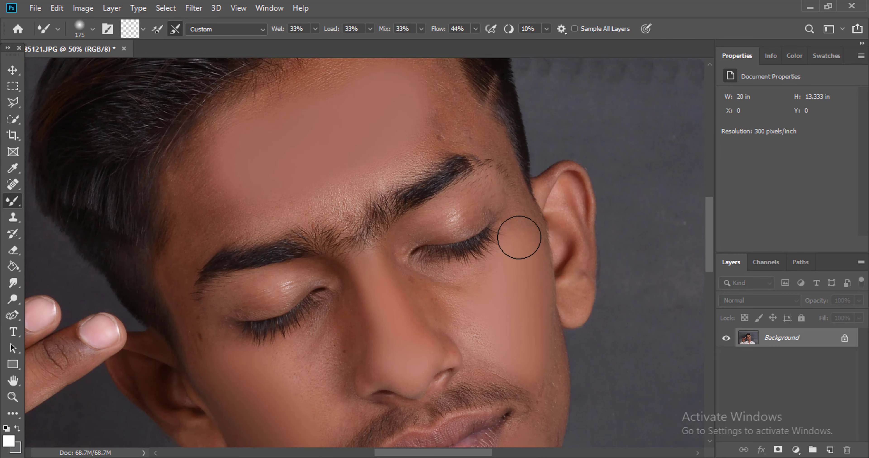
- Smooth the forehead skin down to the eyebrows with the Mixer Brush, enlarging it from 200 to 300 px
scroll(282, 374, down, 3)
right_click(268, 272)
scroll(287, 232, up, 5)
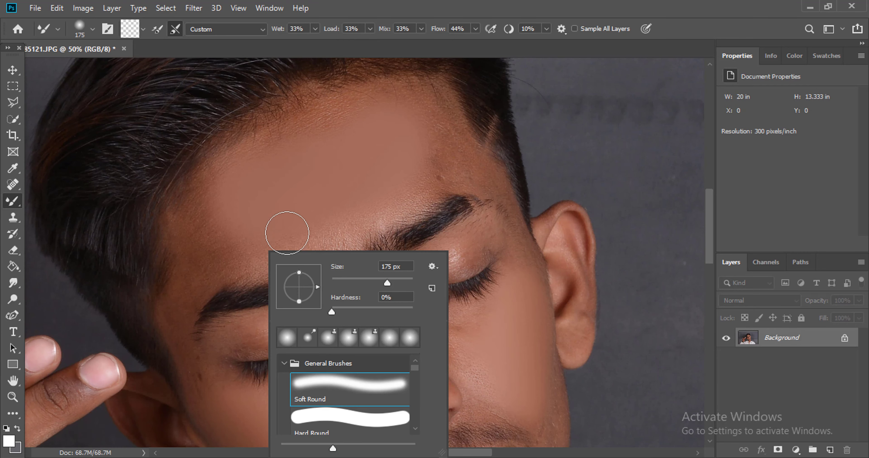
click(254, 234)
key(bracketright)
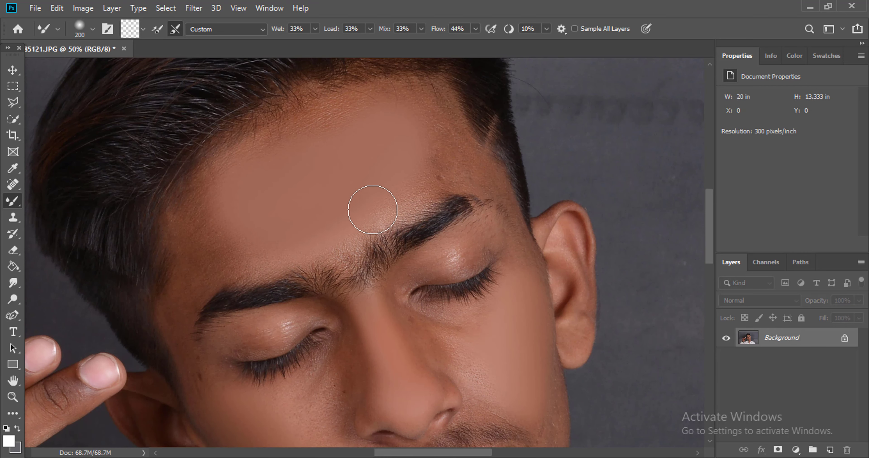
key(bracketright)
key(bracketright)
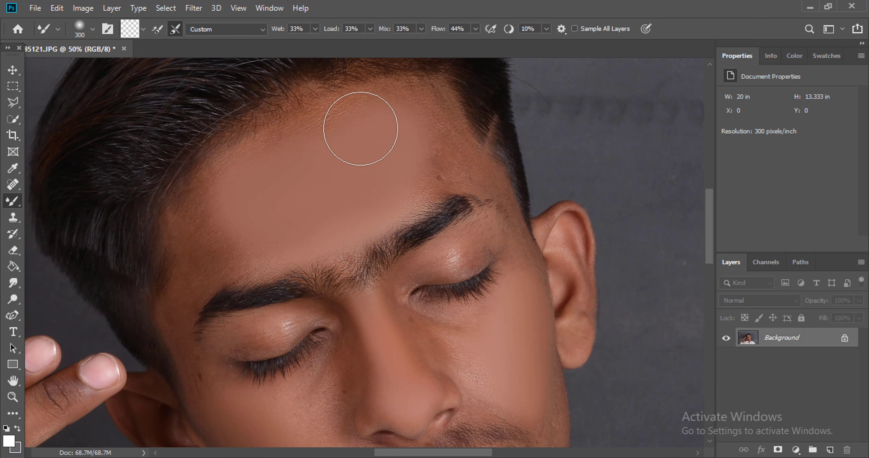
- Reduce the Mixer Brush to about 200 px and smooth the skin on both sides of the neck above the collar
scroll(422, 286, down, 5)
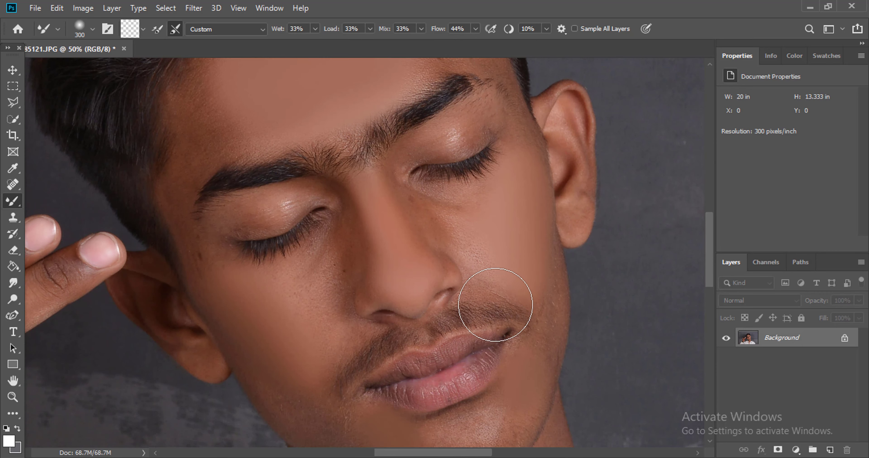
scroll(502, 317, down, 10)
key(bracketleft)
key(bracketleft)
key(bracketleft)
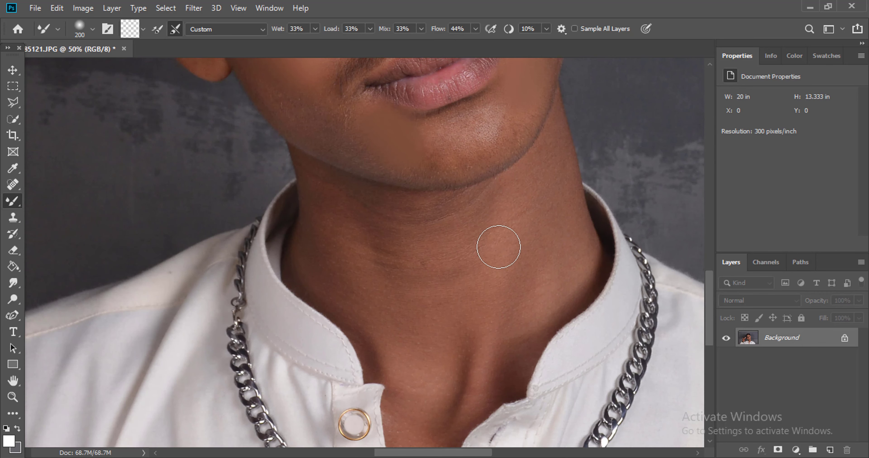
drag(499, 349, 486, 356)
key(bracketright)
drag(328, 217, 348, 234)
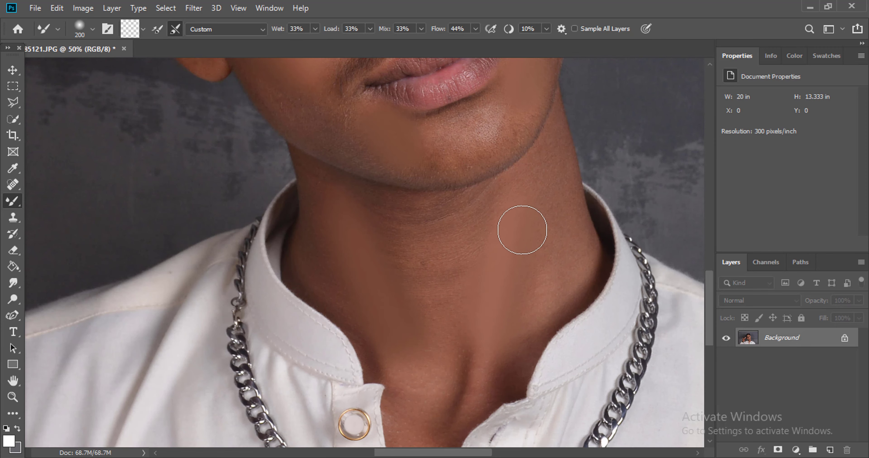
- Blend the skin around the mouth corner at 150 px and smooth the cheek beside the nose at 200 px
scroll(522, 230, up, 2)
key(bracketleft)
key(bracketleft)
scroll(514, 281, up, 5)
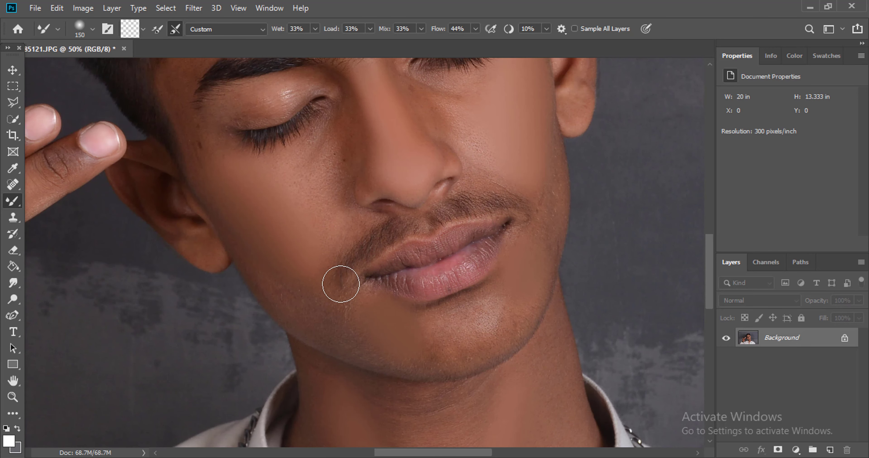
scroll(293, 249, up, 2)
key(bracketright)
key(bracketright)
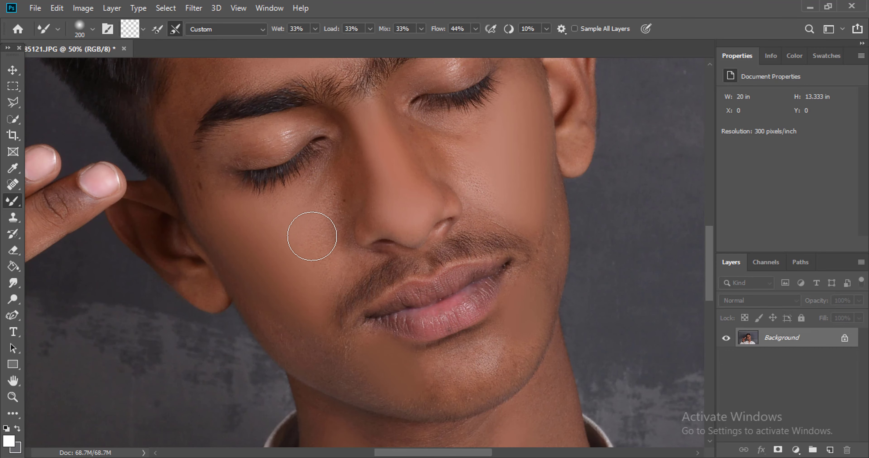
scroll(115, 324, up, 1)
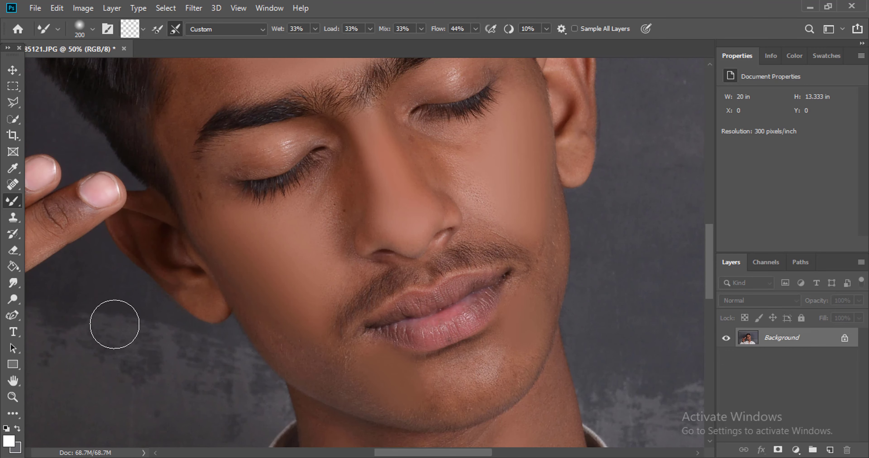
- Examine the smoothed skin across the portrait at a reduced zoom
click(16, 399)
right_click(380, 246)
click(394, 262)
drag(348, 195, 429, 205)
drag(394, 289, 387, 233)
right_click(388, 234)
click(398, 242)
click(351, 104)
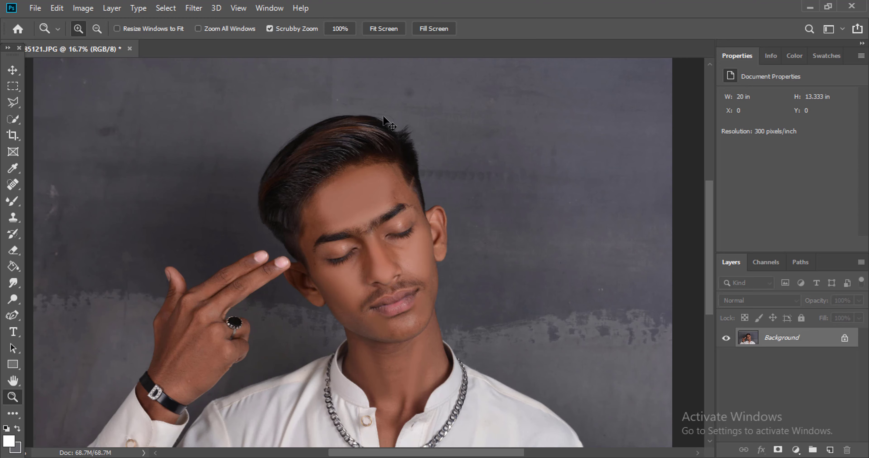
- Open the Liquify filter and push the hair outward at the crown and back with a Forward Warp brush of up to 1100
key(shift+ctrl+x)
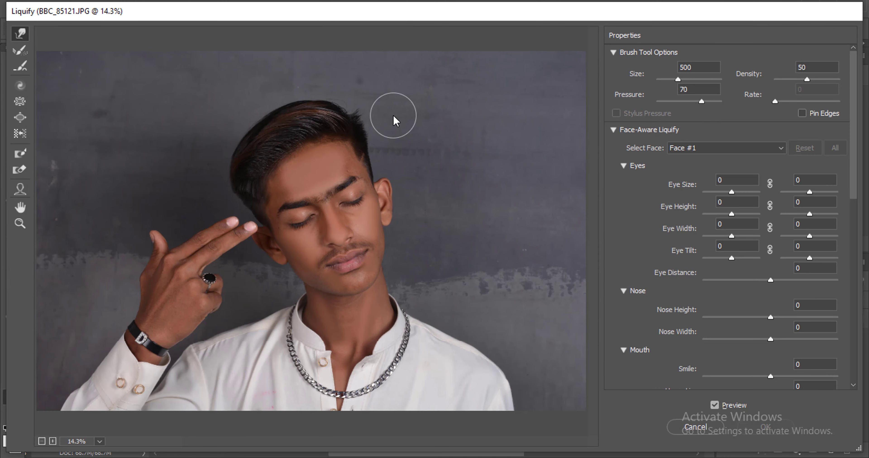
key(bracketright)
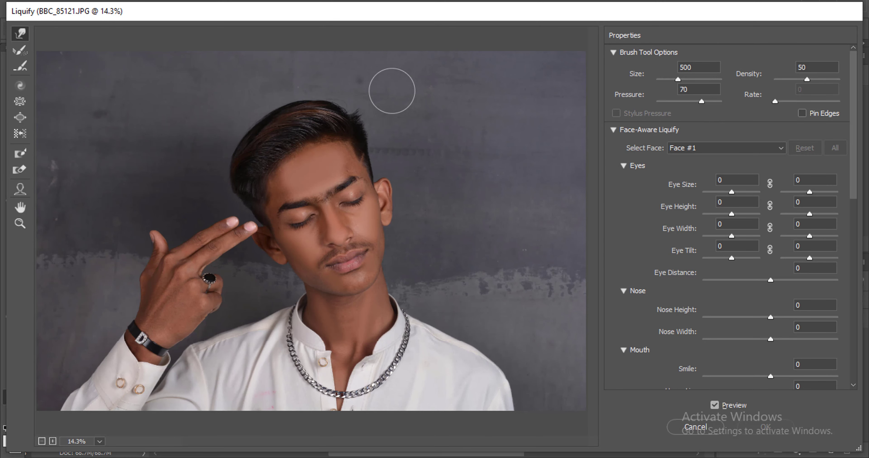
key(bracketright)
key(bracketright)
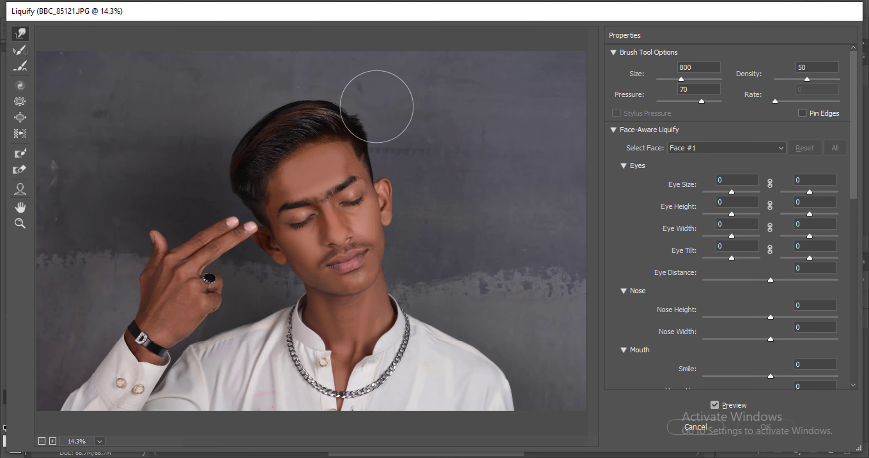
key(bracketright)
key(bracketright)
mouse_move(329, 98)
mouse_down()
mouse_move(336, 102)
mouse_move(341, 95)
mouse_move(307, 108)
mouse_move(283, 97)
mouse_move(271, 120)
mouse_move(252, 121)
mouse_move(236, 142)
mouse_up()
key(bracketright)
key(bracketleft)
drag(317, 124, 322, 133)
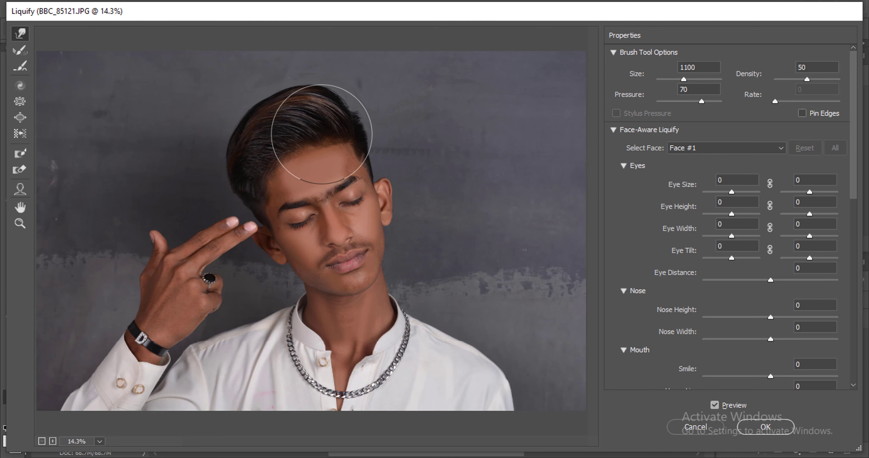
- Refine the hair outline and front hairline with the Forward Warp brush at sizes 800 to 900
key(bracketleft)
key(bracketleft)
key(bracketleft)
key(bracketleft)
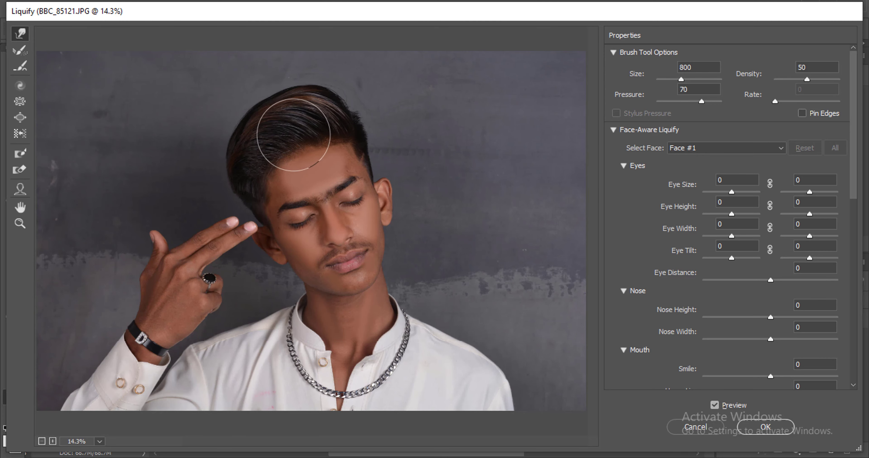
key(bracketright)
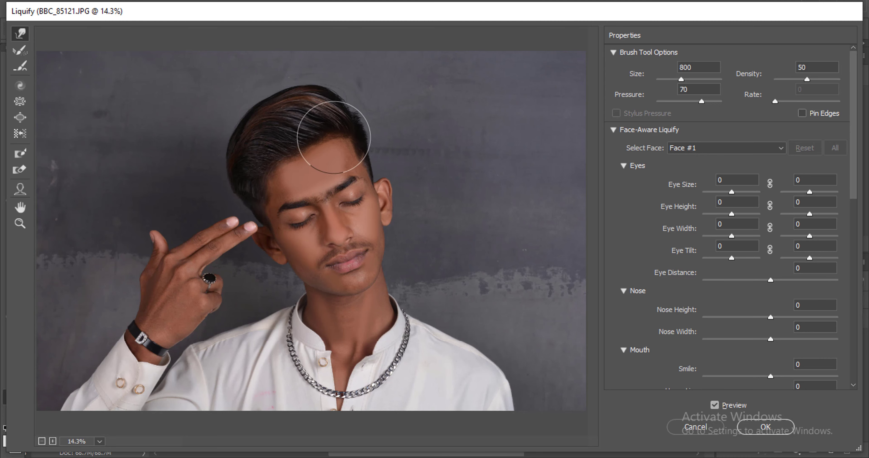
key(bracketright)
key(bracketright)
key(bracketleft)
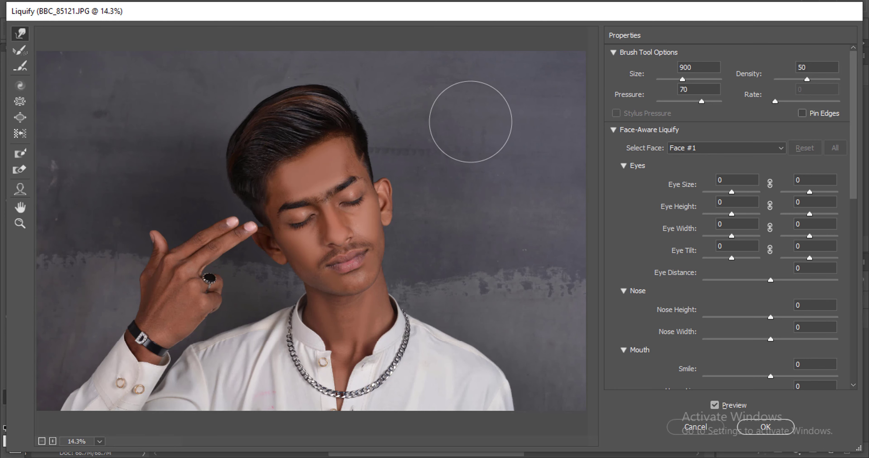
- Compare the reshaped hair with the original, reduce the warp brush to 500, and apply the Liquify changes
key(p)
key(p)
key(p)
key(p)
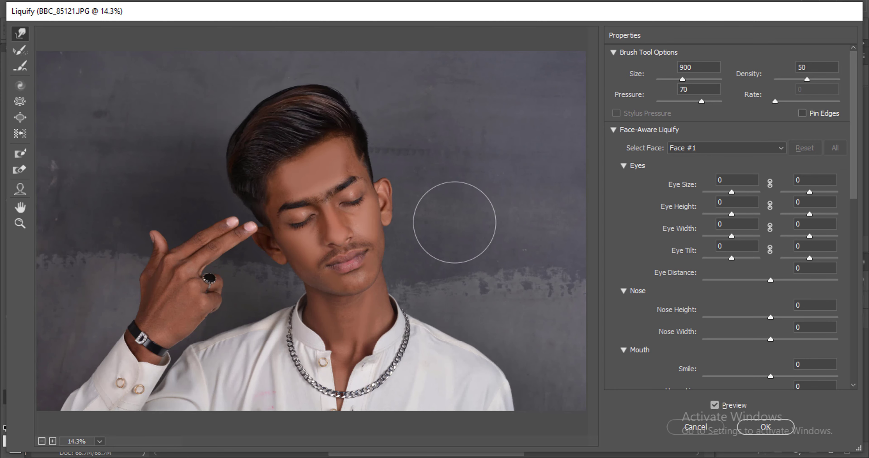
key(bracketleft)
key(bracketleft)
key(bracketleft)
key(bracketleft)
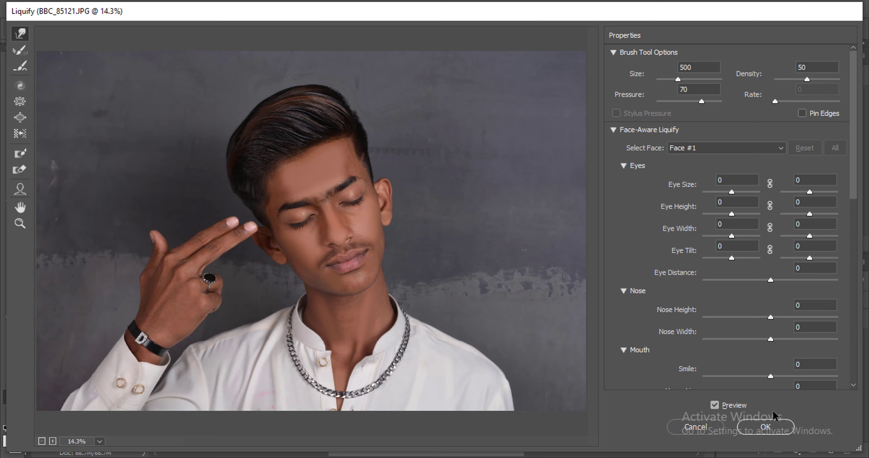
click(758, 426)
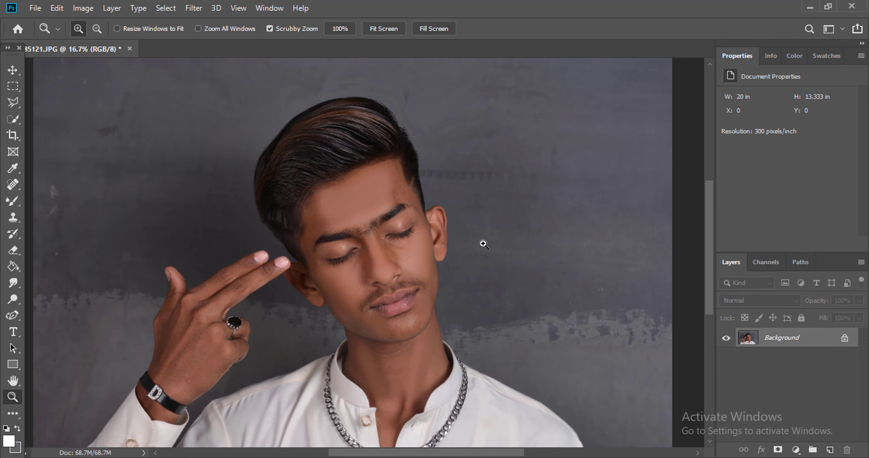
- Fit the whole portrait in view and open it in the Camera Raw Filter
key(ctrl+0)
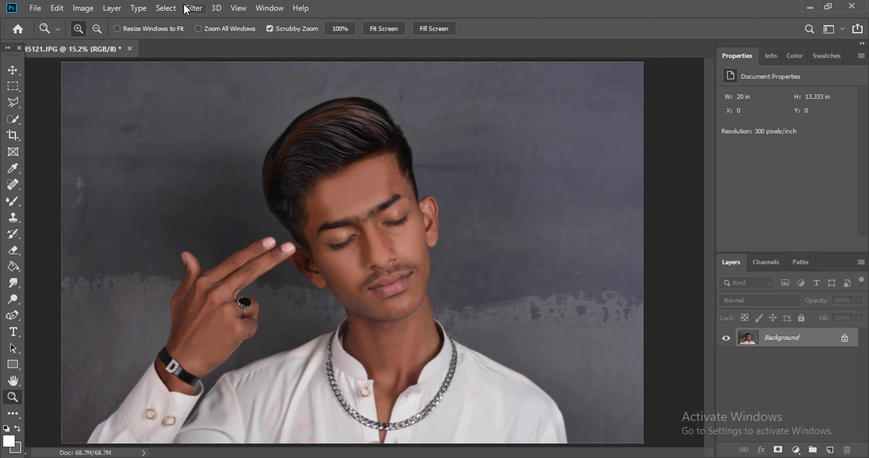
click(191, 8)
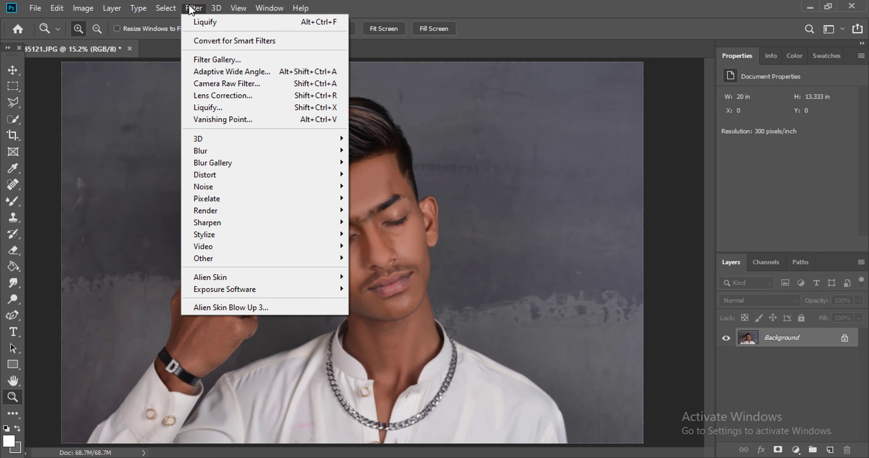
click(259, 87)
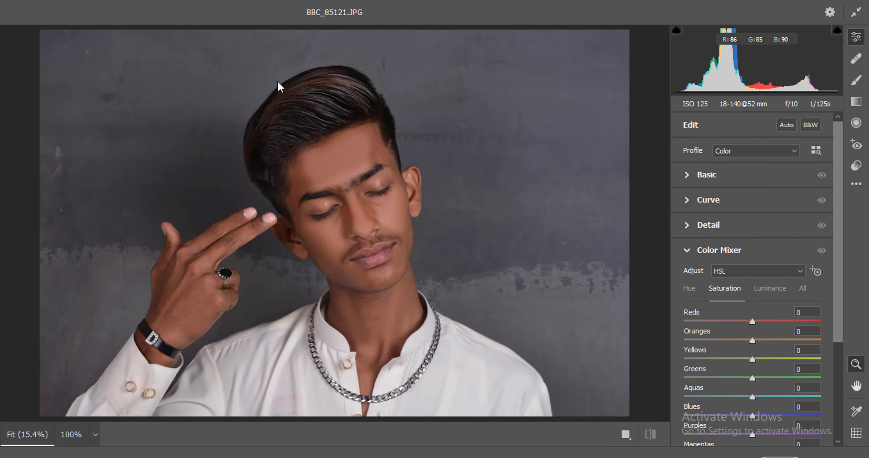
- Inspect the retouched skin on the cheeks, nose, forehead and chin at 100% zoom
click(341, 200)
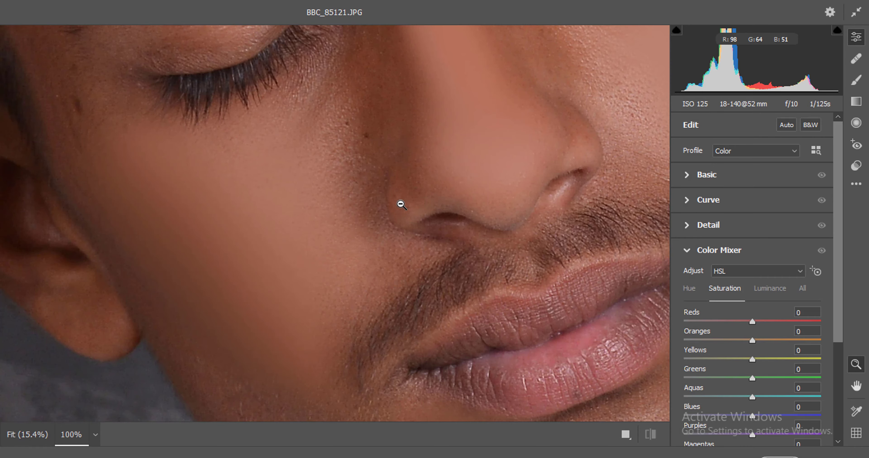
key(space)
drag(512, 153, 313, 213)
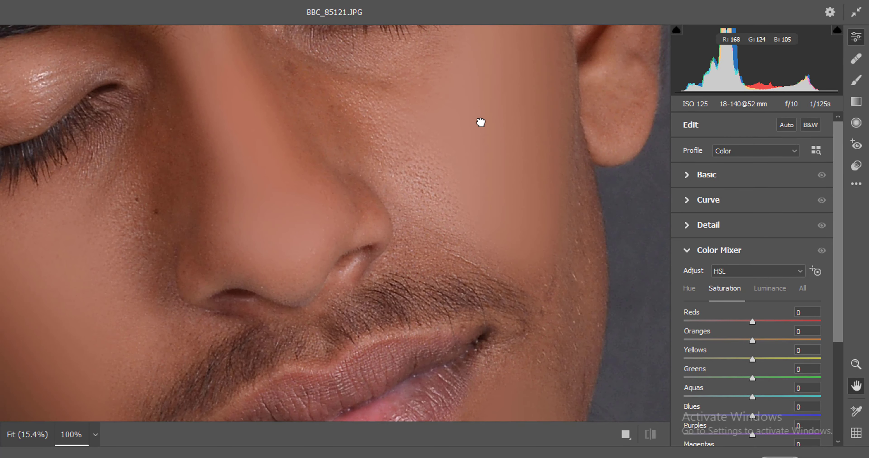
drag(487, 66, 508, 239)
drag(297, 148, 533, 373)
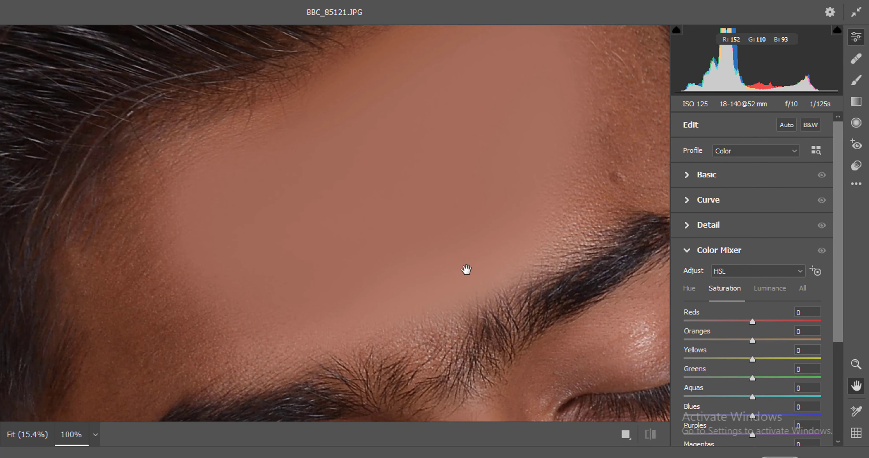
drag(468, 322, 272, 54)
drag(339, 264, 262, 12)
drag(323, 188, 305, 53)
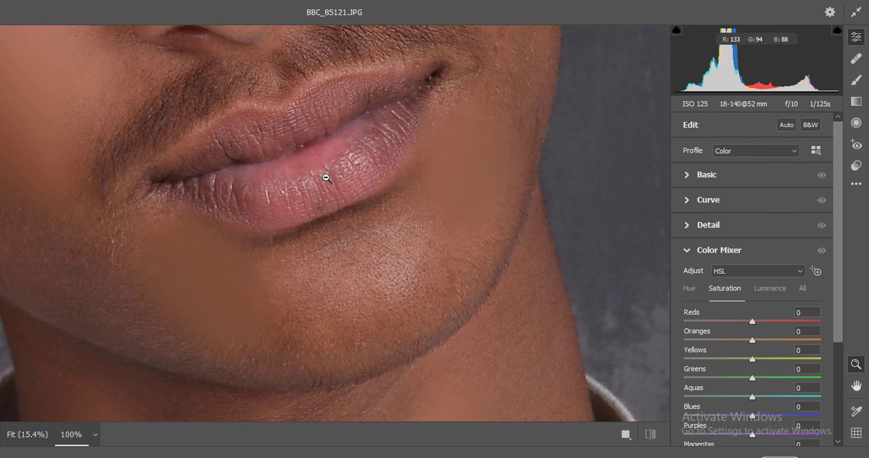
- Check the face at 50% and 100% zoom, and return to the fitted view of the whole portrait
right_click(326, 178)
click(364, 91)
click(95, 435)
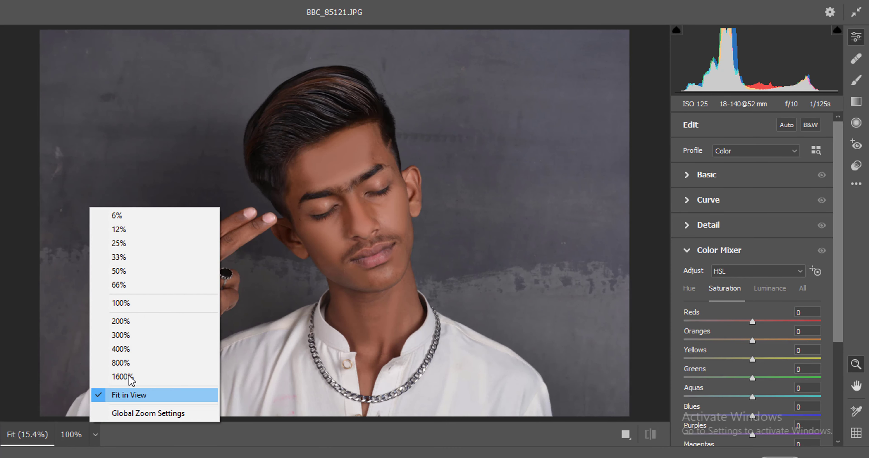
click(119, 271)
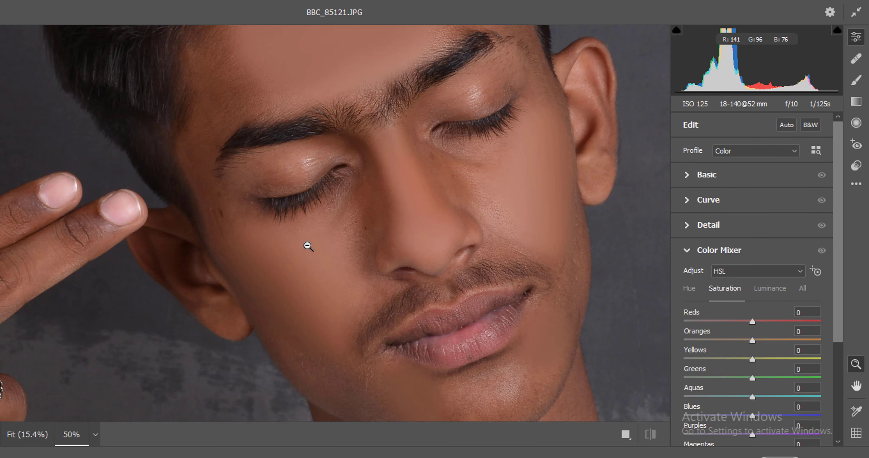
click(95, 435)
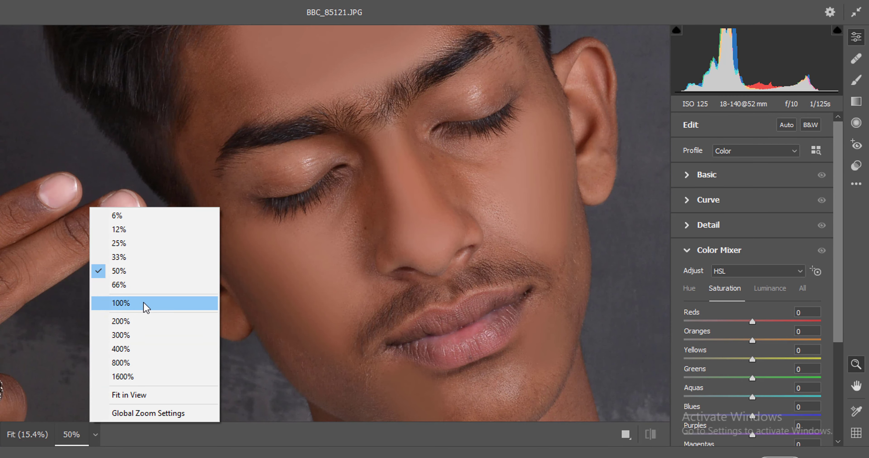
click(146, 305)
click(95, 435)
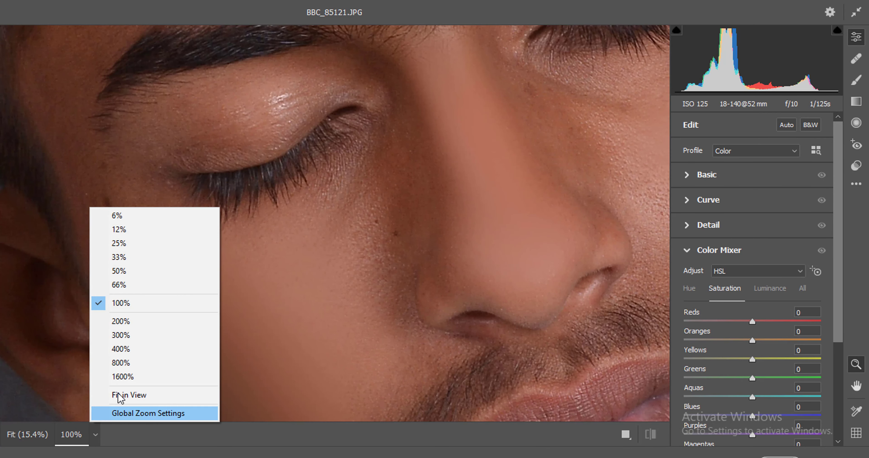
click(147, 394)
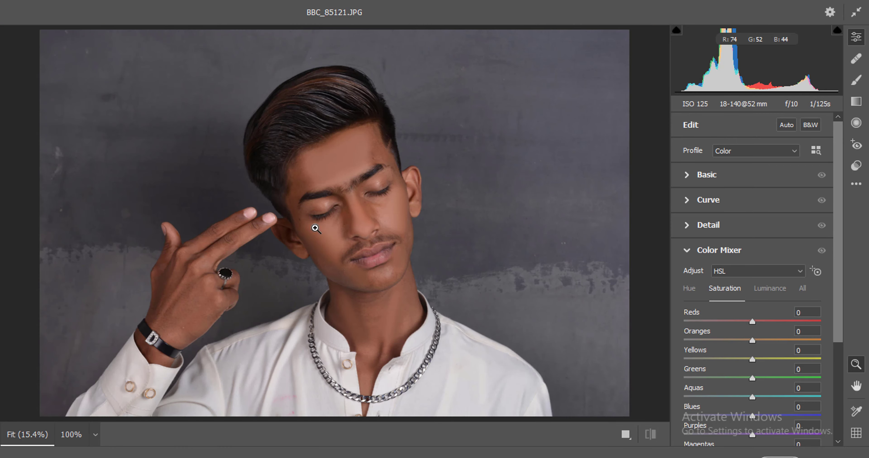
- Set the Basic adjustments to Highlights -100, Shadows +62, Whites -17, Blacks -7 and Texture about +18
click(708, 175)
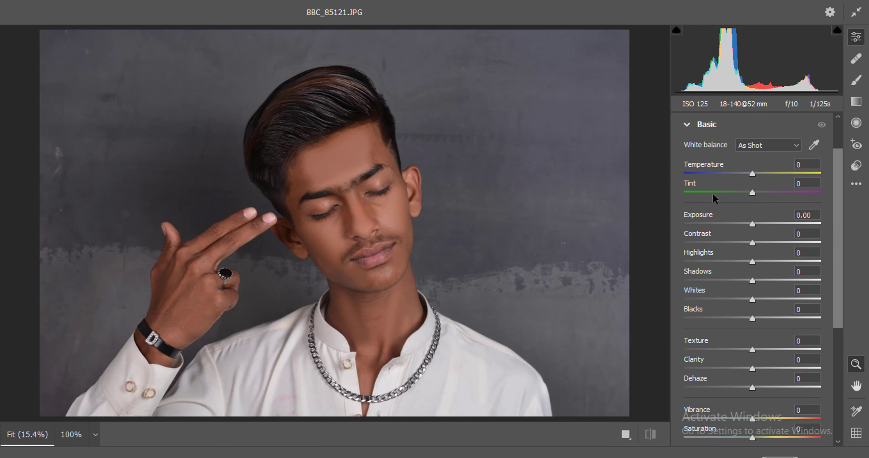
drag(714, 258, 674, 260)
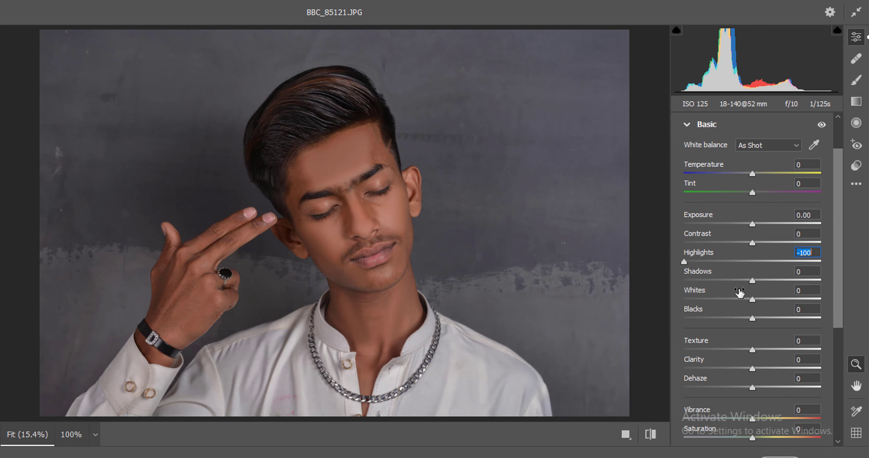
drag(754, 277, 793, 277)
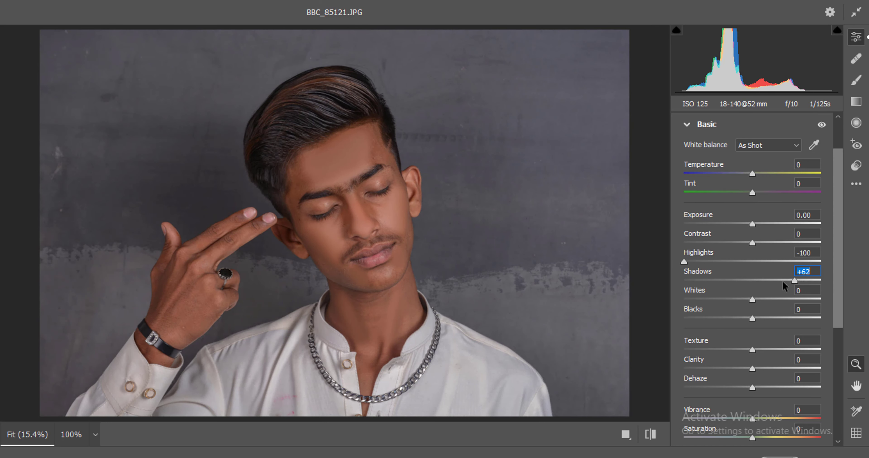
drag(744, 299, 745, 322)
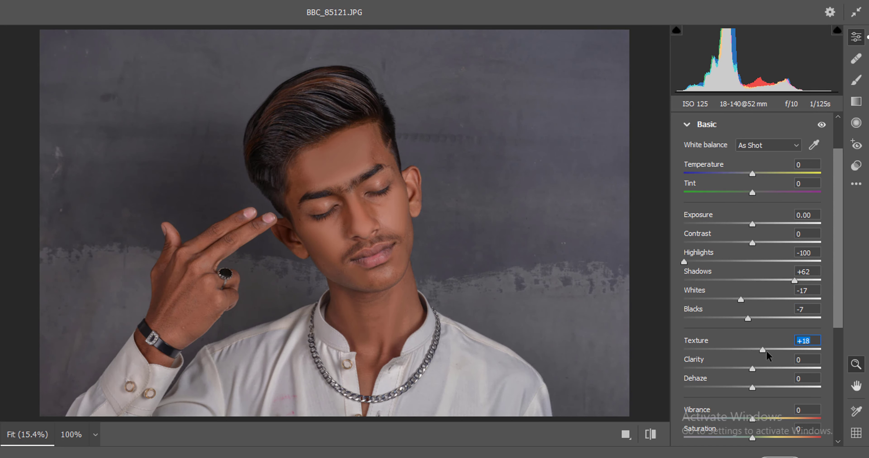
- In the Color Mixer, set saturation to Reds +22, Oranges +28 and Blues -100, lower Purples saturation, and set Oranges luminance to +21
scroll(760, 324, down, 5)
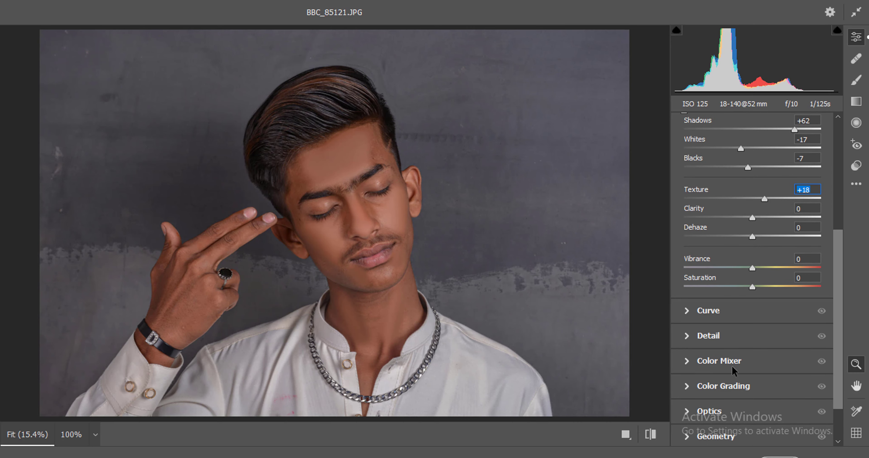
click(731, 366)
click(750, 268)
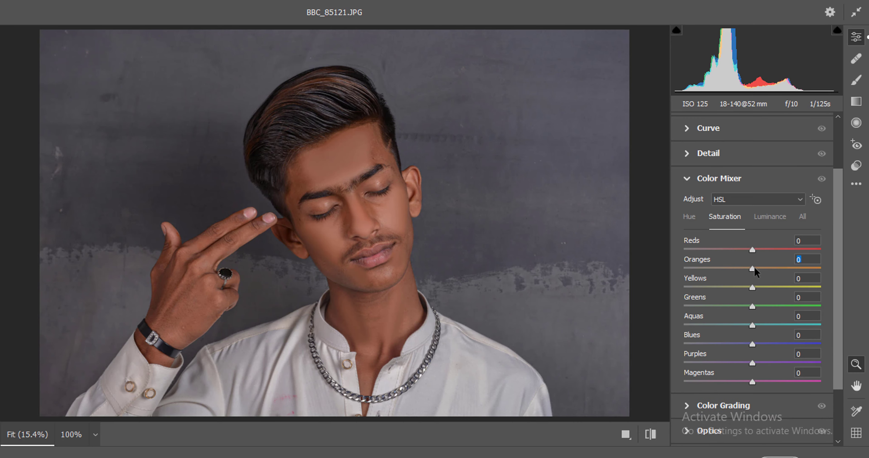
mouse_move(779, 265)
mouse_down()
mouse_move(750, 268)
mouse_move(773, 269)
mouse_up()
click(763, 216)
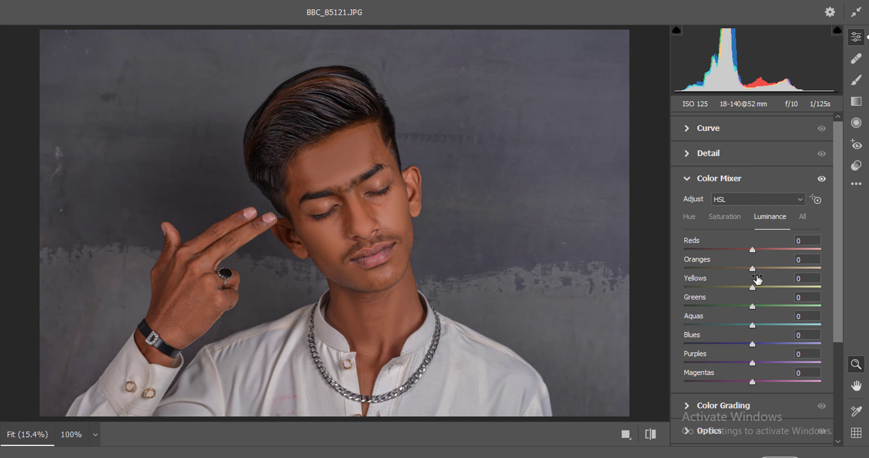
click(732, 219)
drag(754, 251, 765, 268)
click(767, 218)
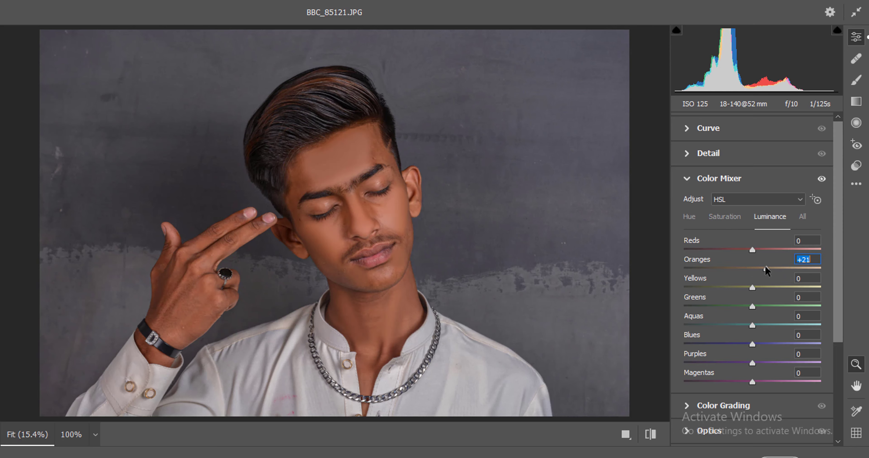
click(724, 218)
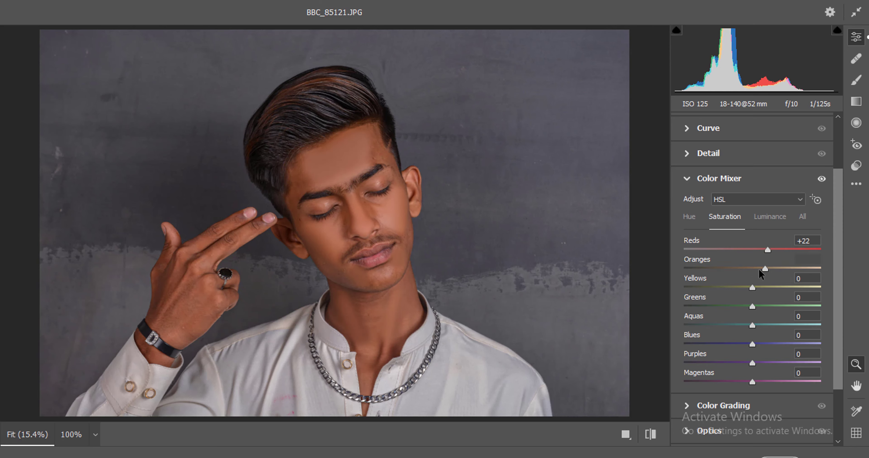
scroll(764, 321, down, 3)
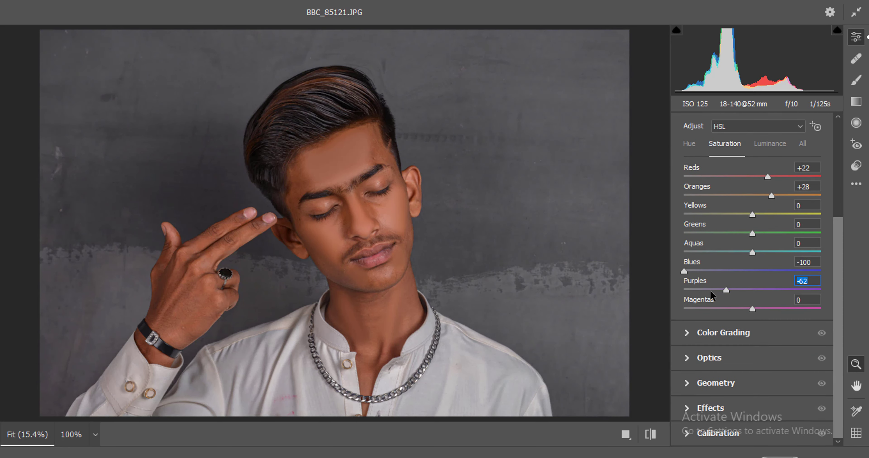
- Add vignetting of -27, set the Blue Primary calibration saturation to +20, and apply the Camera Raw adjustments
click(725, 417)
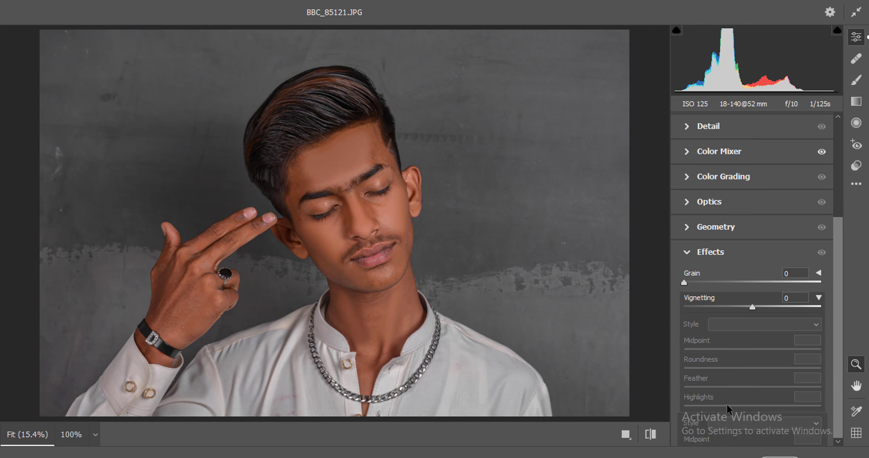
drag(741, 306, 734, 307)
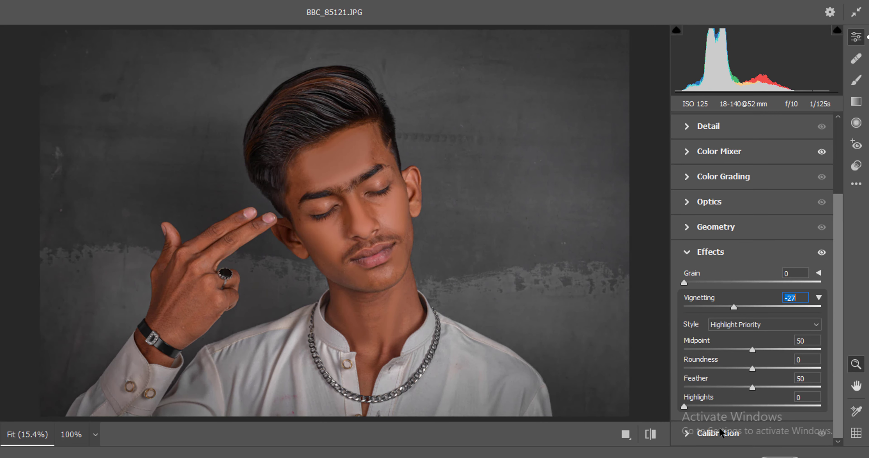
click(726, 433)
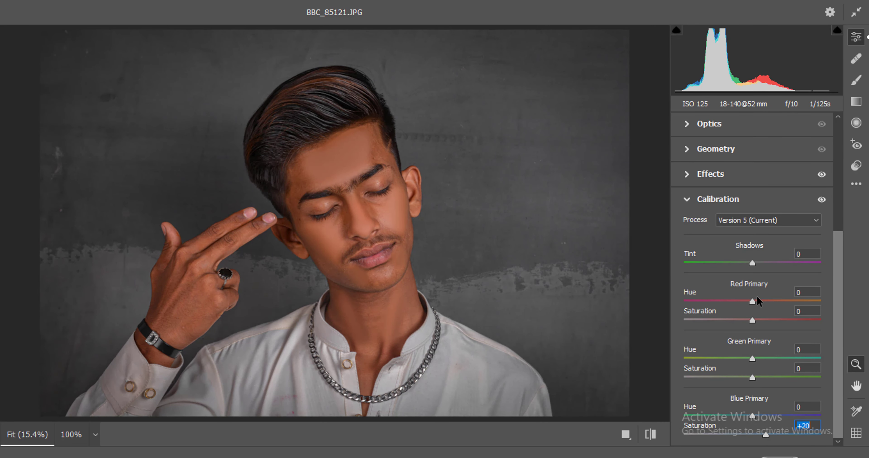
click(833, 457)
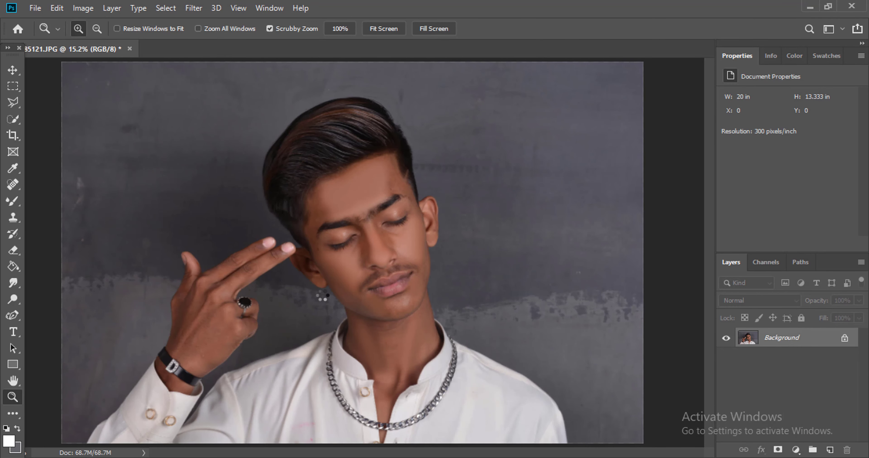
- Reopen the Camera Raw Filter and set Contrast +8, Highlights -56, Shadows +34, Whites -12, Blacks -7, Texture +8 and Clarity +6
drag(393, 247, 489, 204)
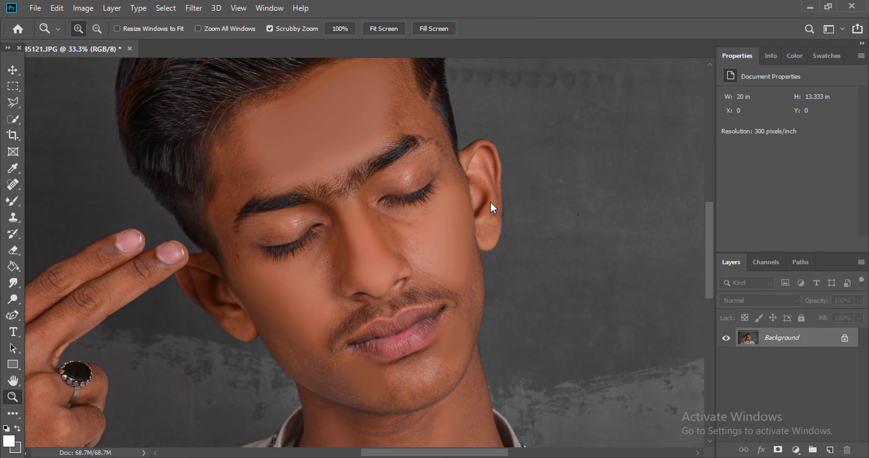
key(ctrl+shift+a)
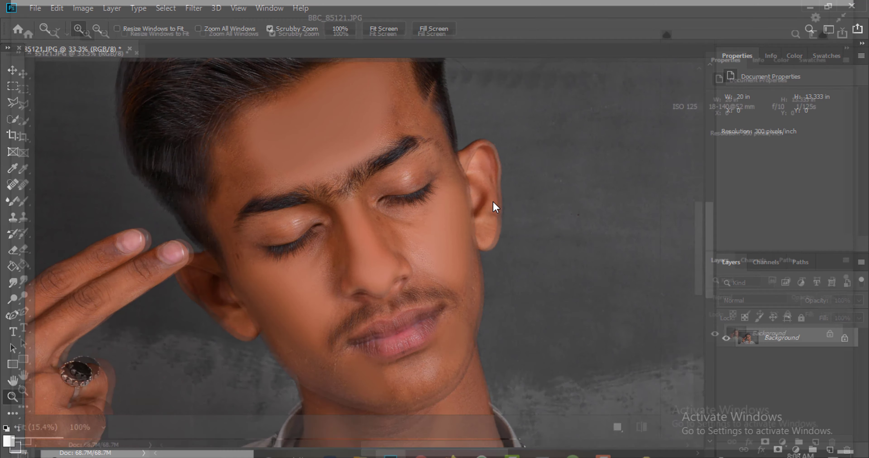
click(704, 174)
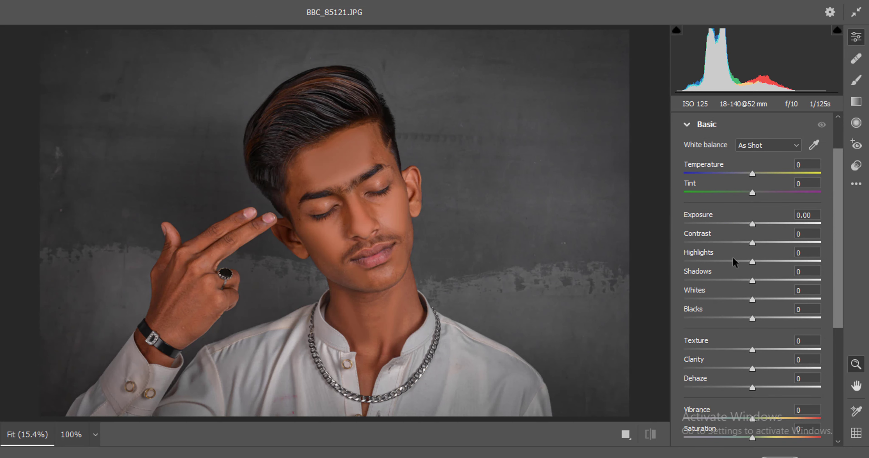
click(731, 261)
click(713, 261)
drag(767, 279, 746, 318)
click(758, 242)
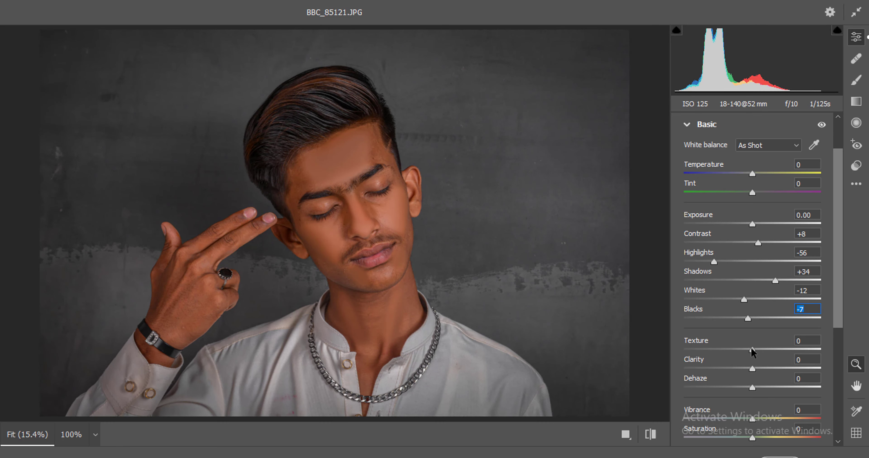
drag(752, 349, 760, 367)
- Set Noise Reduction to 33 and the Blue Primary saturation to +10, and apply the second Camera Raw pass
scroll(750, 357, down, 3)
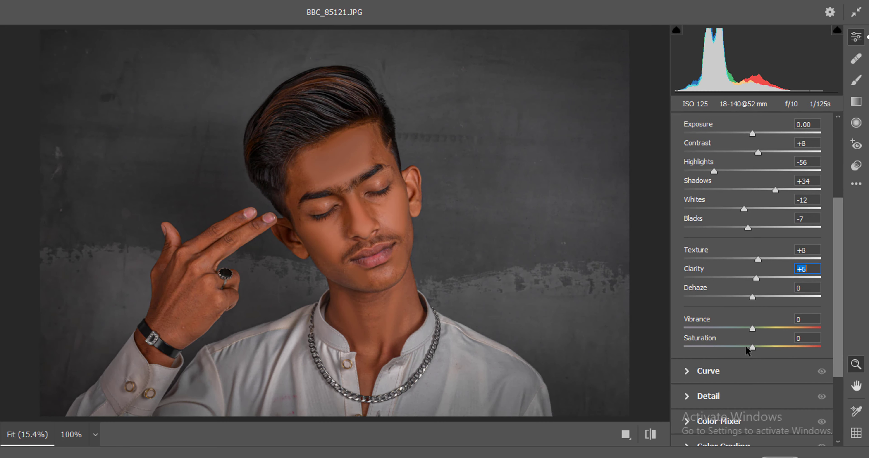
click(722, 394)
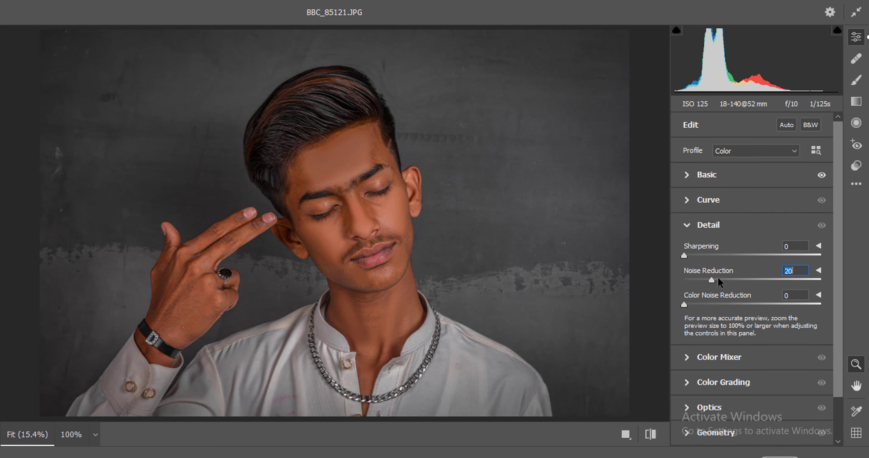
drag(717, 277, 728, 276)
scroll(740, 355, down, 2)
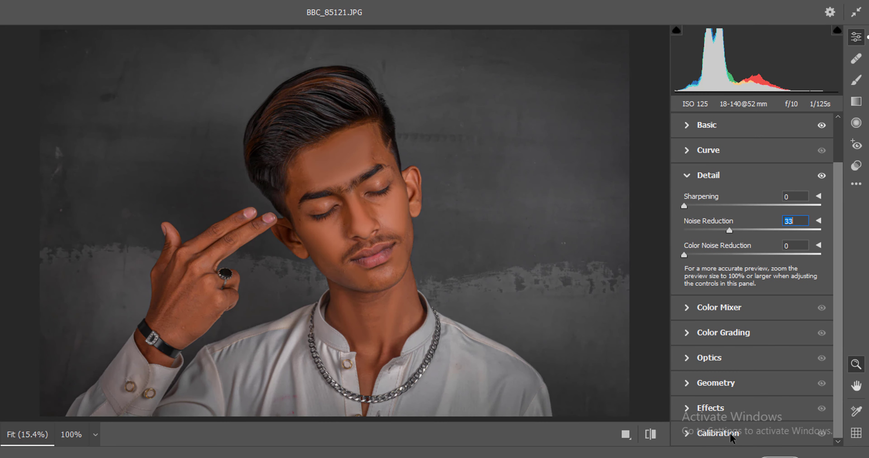
click(730, 433)
drag(752, 435, 759, 440)
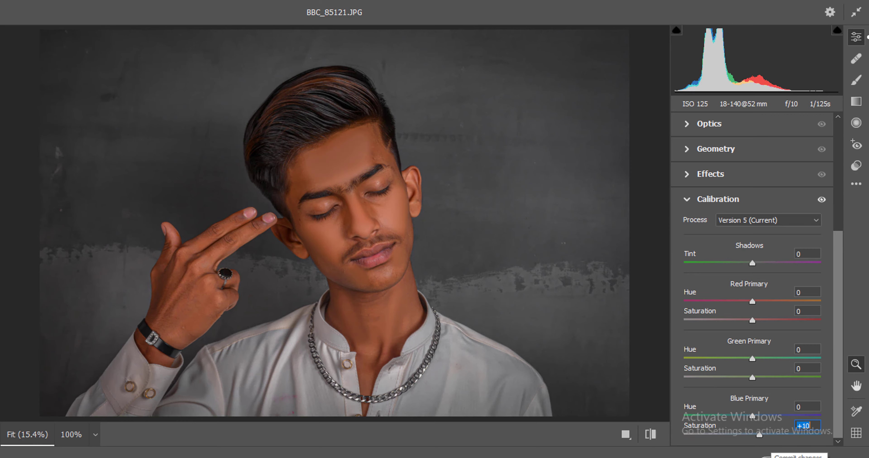
click(764, 455)
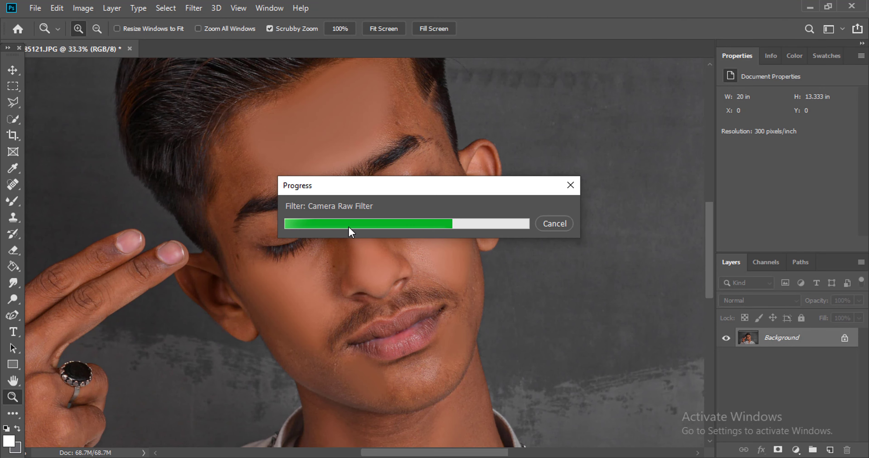
- Preview the outdoor colour presets on the portrait in the Exposure plug-in and exit with the changes discarded
click(198, 9)
mouse_move(291, 289)
click(379, 290)
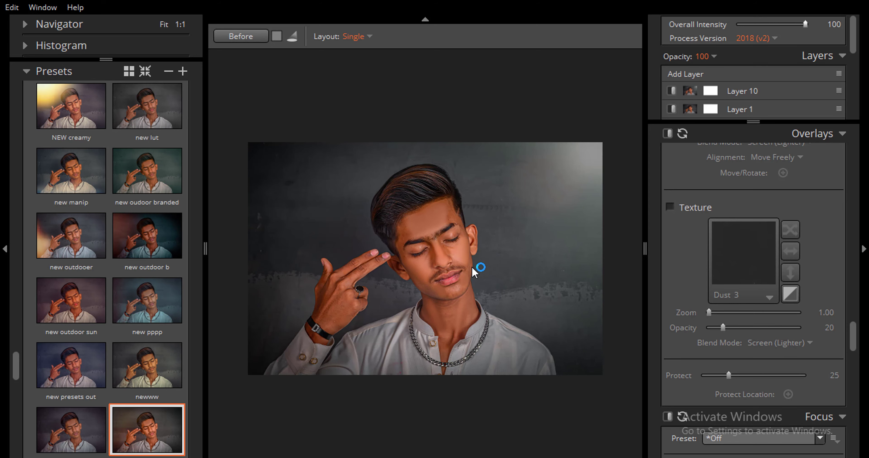
scroll(134, 253, down, 5)
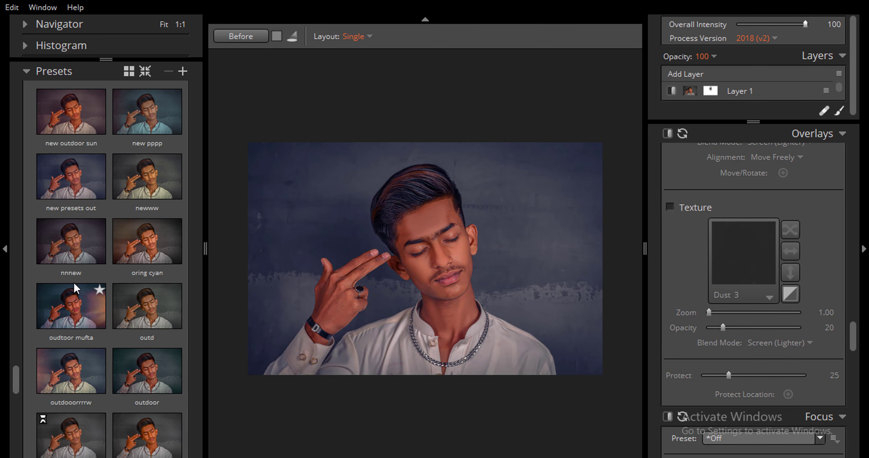
scroll(145, 337, down, 4)
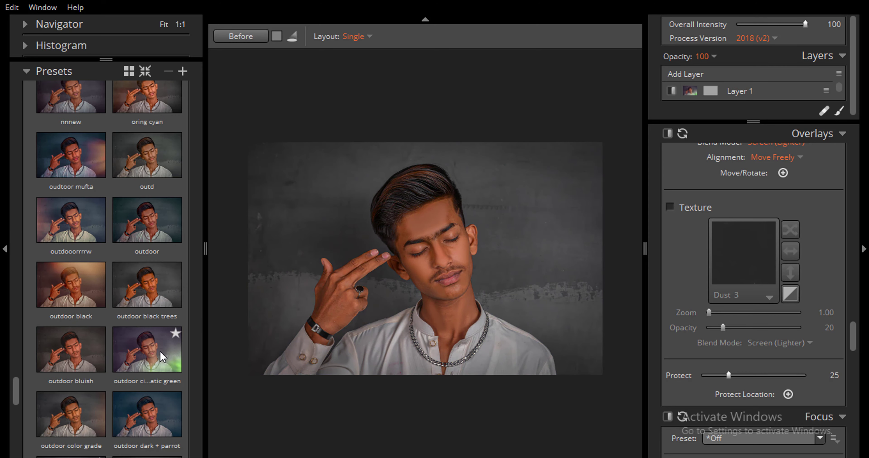
click(163, 358)
scroll(163, 357, down, 1)
scroll(163, 357, down, 3)
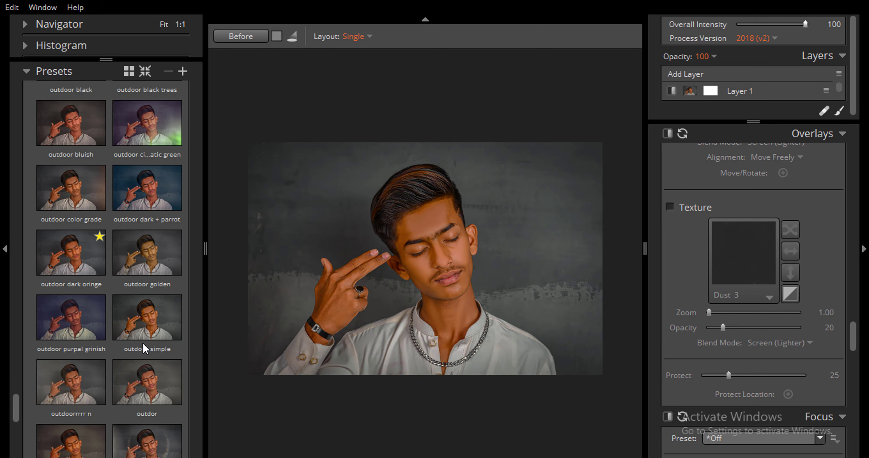
scroll(160, 351, down, 3)
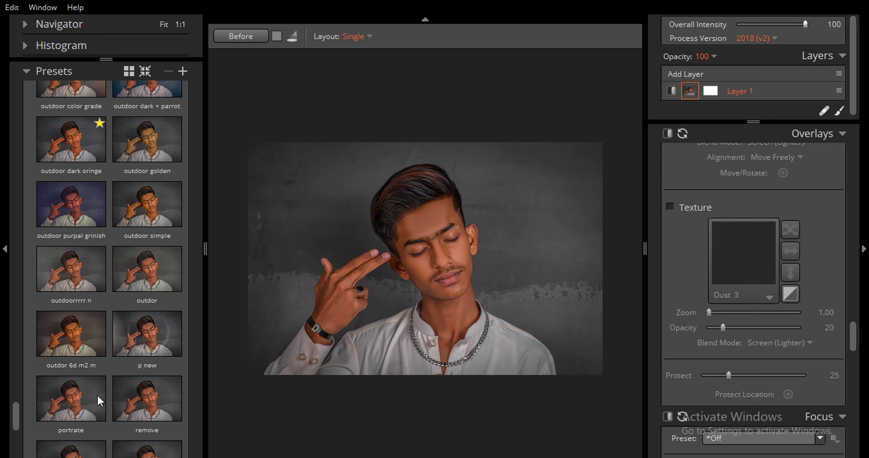
click(81, 341)
key(alt+F4)
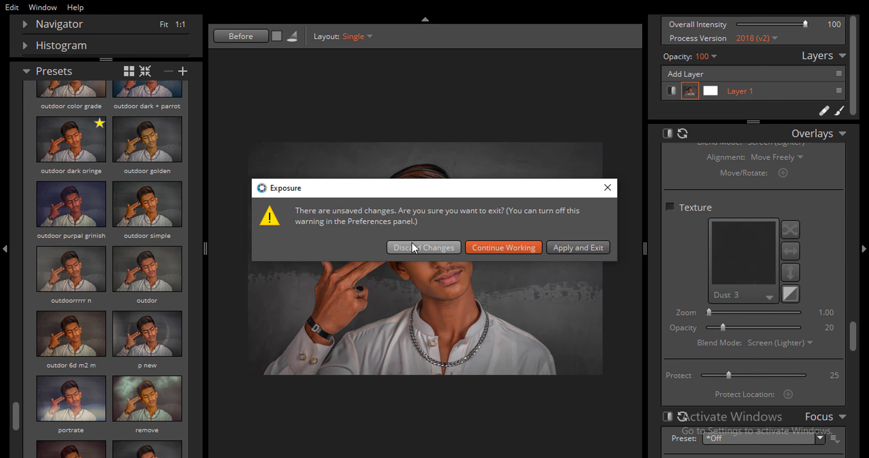
click(413, 248)
- Select the man with the Quick Selection tool, excluding the background gaps between hair and fingers and beside the wrist
right_click(438, 225)
click(454, 236)
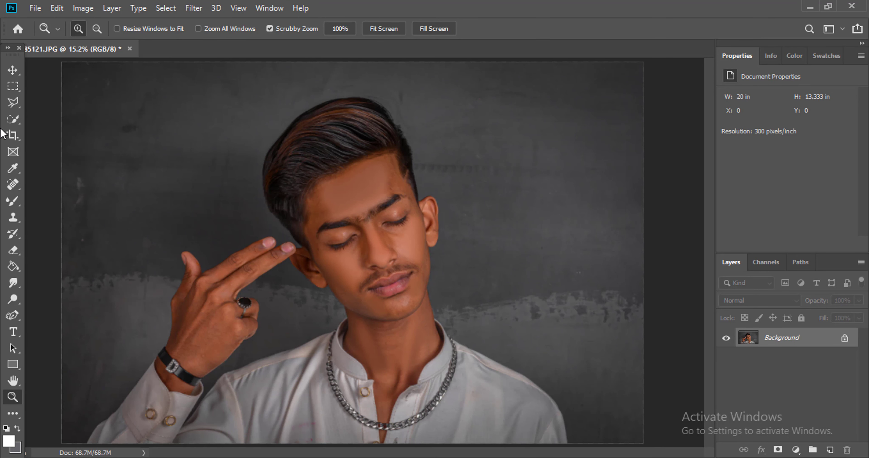
click(12, 120)
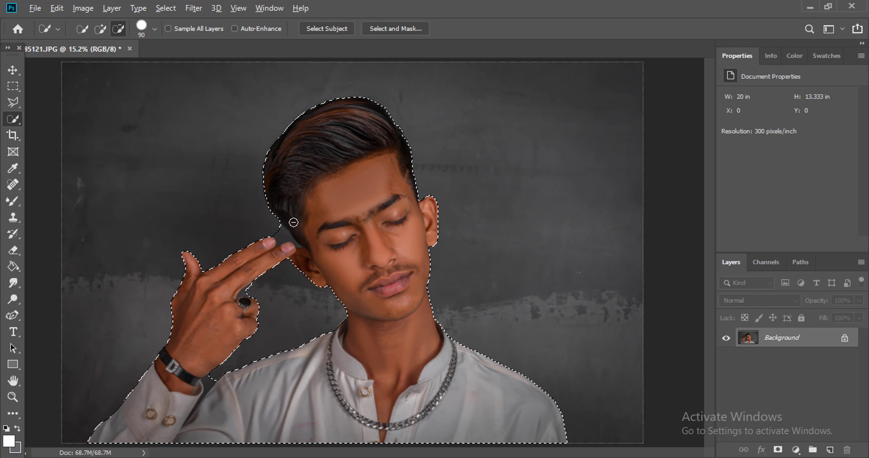
alt+click(282, 235)
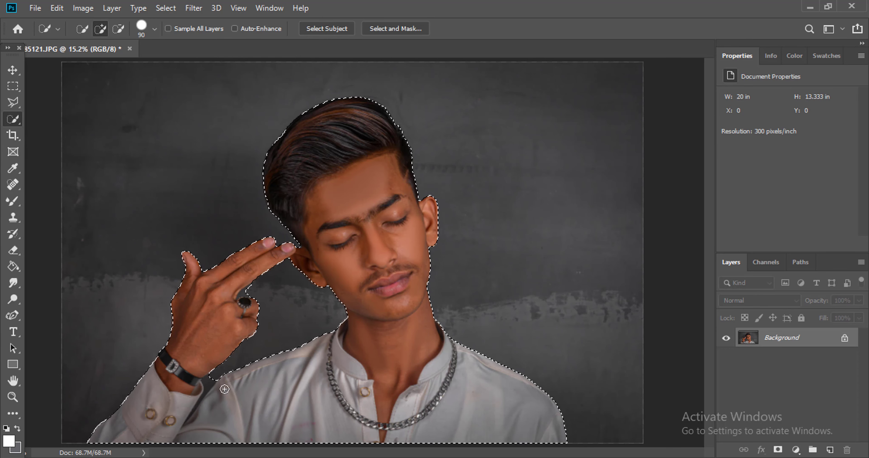
alt+click(210, 387)
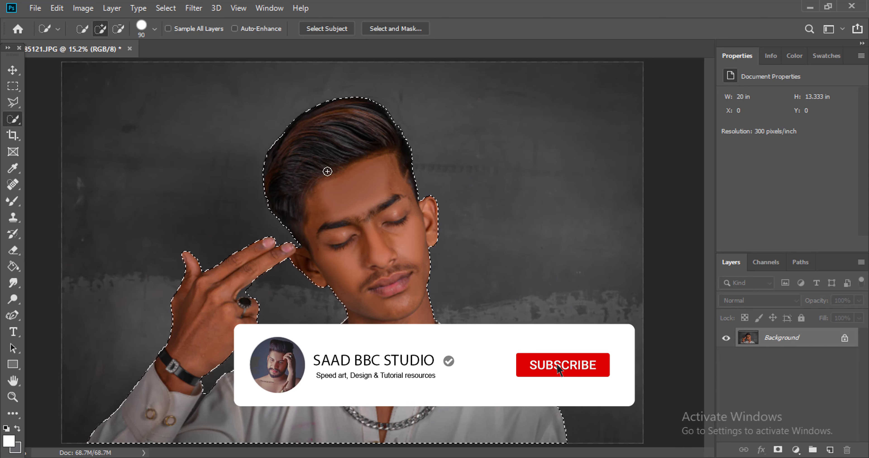
- Refine the edge of the man's selection in Select and Mask with Smooth 2 and slightly raised Contrast
click(395, 29)
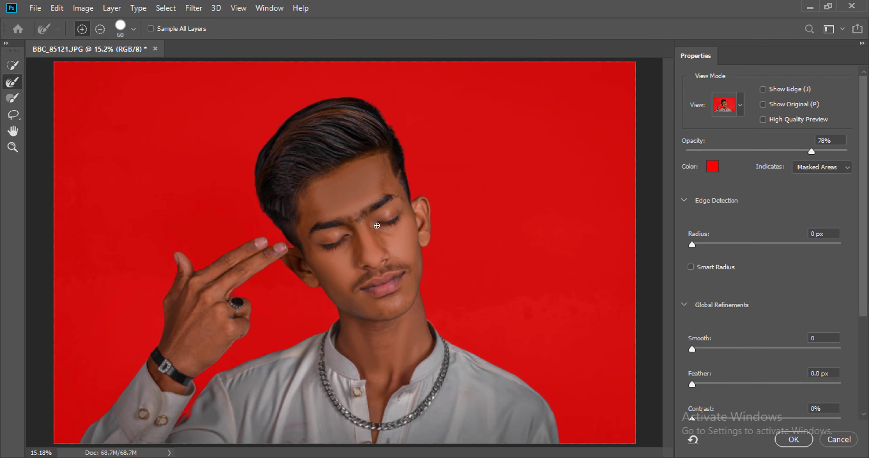
click(696, 348)
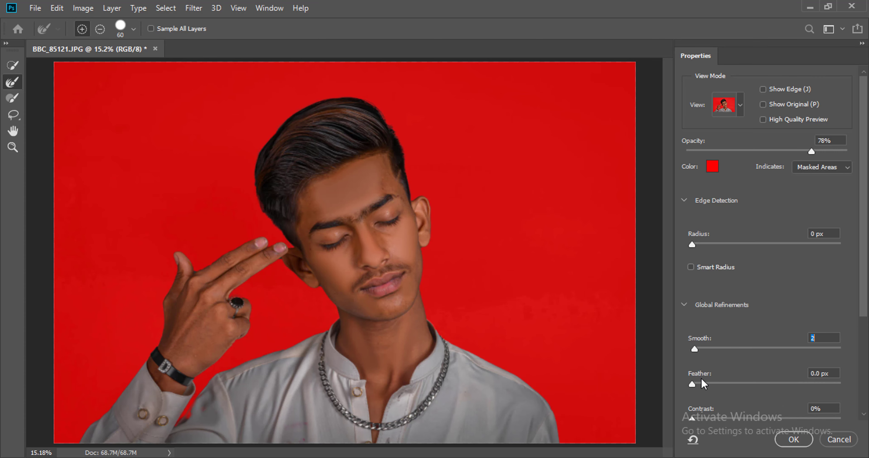
click(697, 418)
click(789, 440)
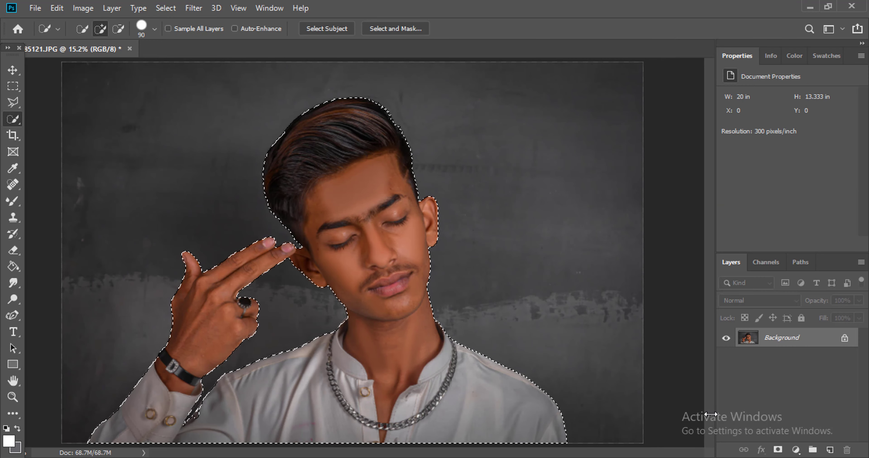
- Copy the selected man to a new layer, then copy the surrounding backdrop from the Background layer using the inverted selection
ctrl+click(748, 338)
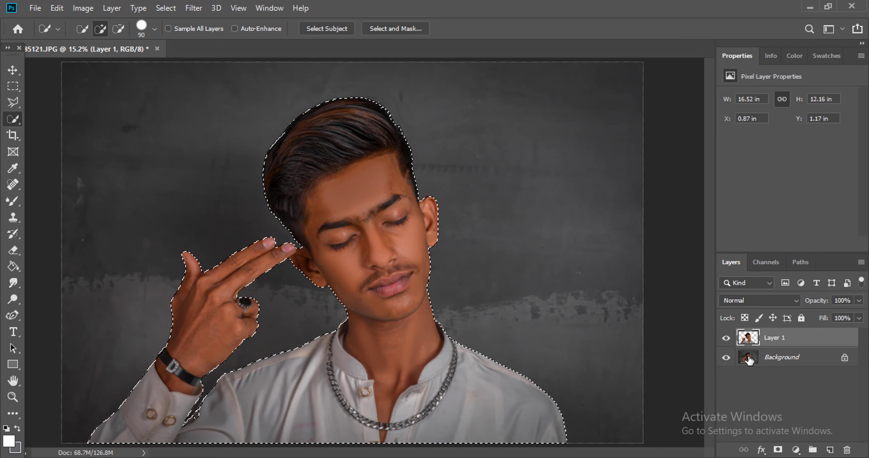
click(749, 355)
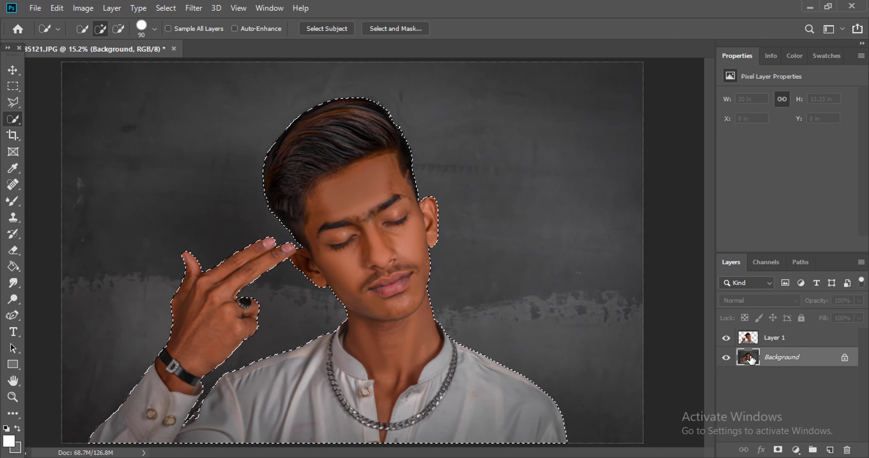
key(ctrl+shift+i)
key(ctrl+j)
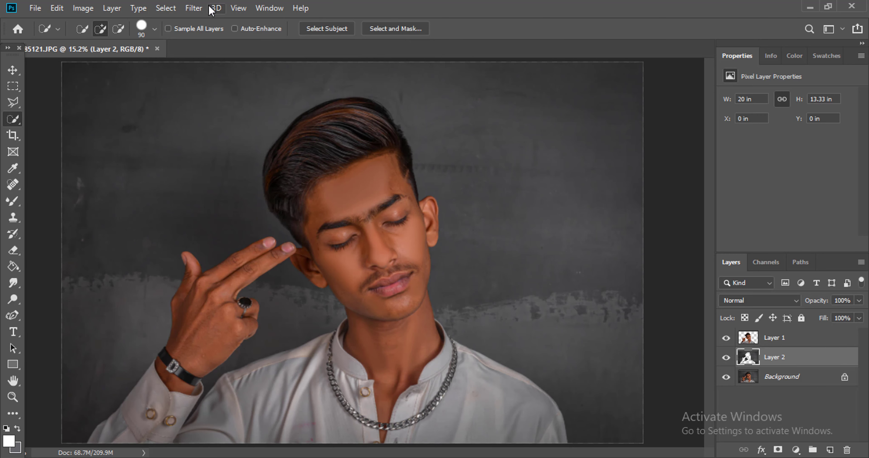
- Apply a Gaussian Blur with a 250-pixel radius to the backdrop layer
click(194, 9)
mouse_move(242, 155)
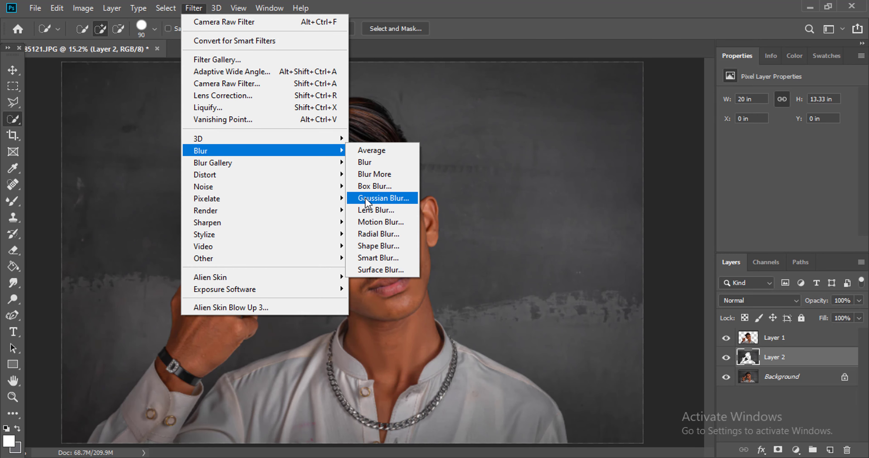
click(383, 198)
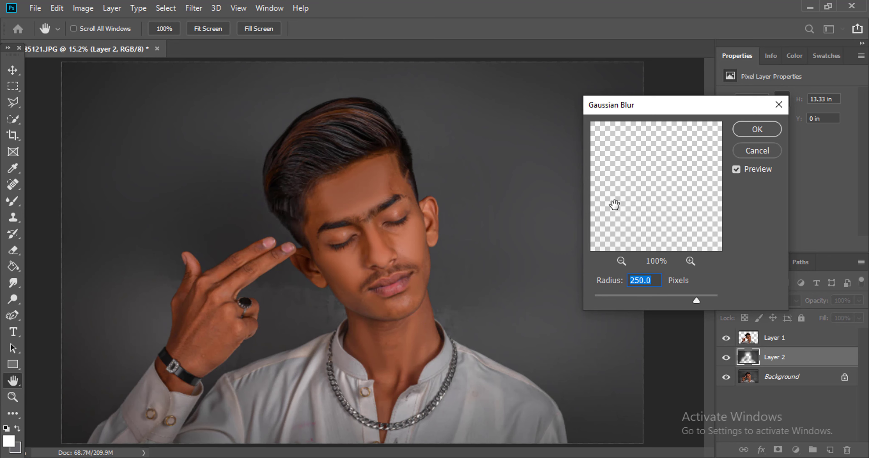
click(755, 129)
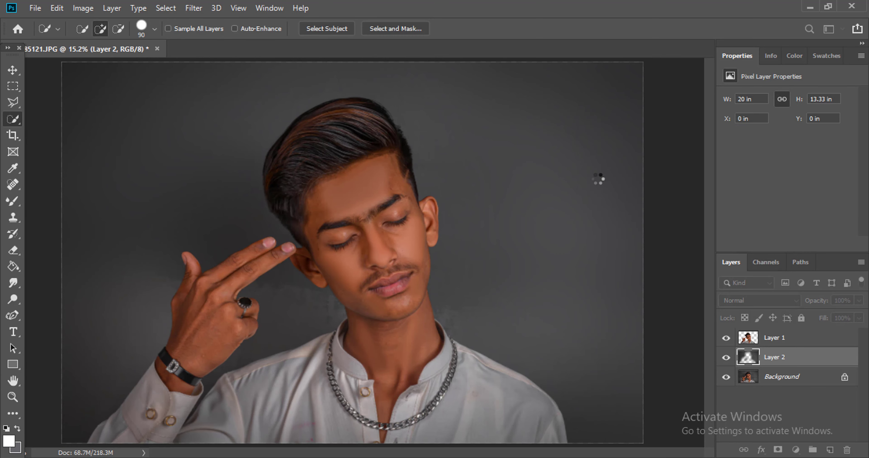
- Blend the blurred backdrop around the man with the Mixer Brush, enlarging the brush to 1700
click(13, 201)
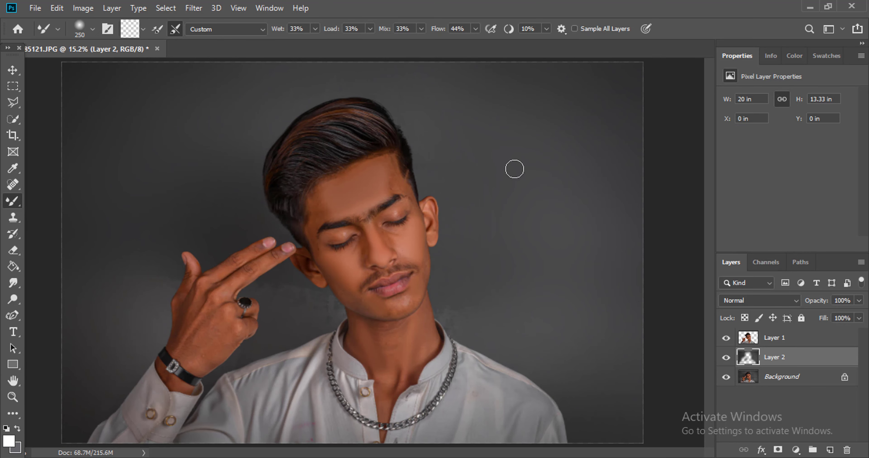
key(bracketright)
key(bracketright)
key(bracketright)
key(bracketright)
key(bracketright)
key(bracketright)
key(bracketright)
key(bracketright)
key(bracketright)
key(bracketright)
key(bracketright)
key(bracketright)
key(bracketright)
key(bracketright)
key(bracketright)
key(bracketright)
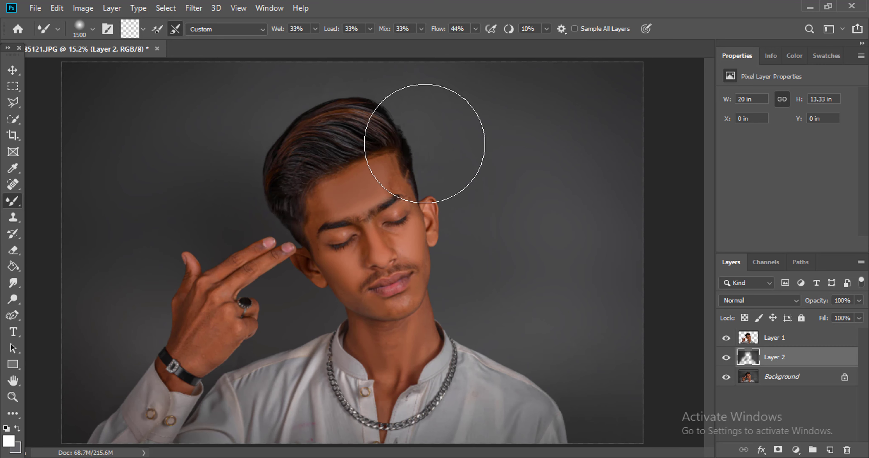
key(bracketright)
key(bracketright)
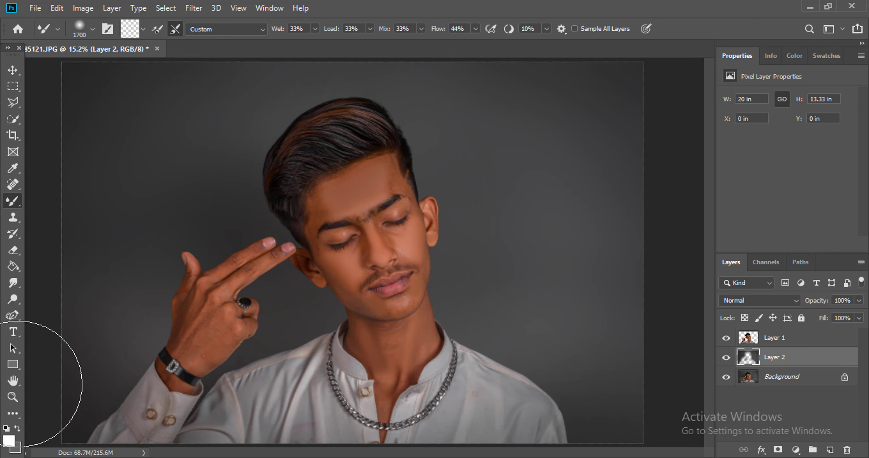
drag(19, 385, 6, 390)
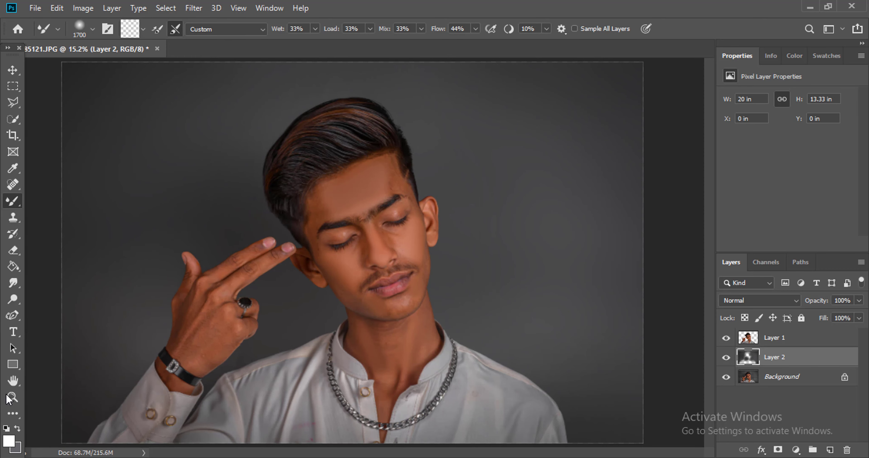
click(8, 397)
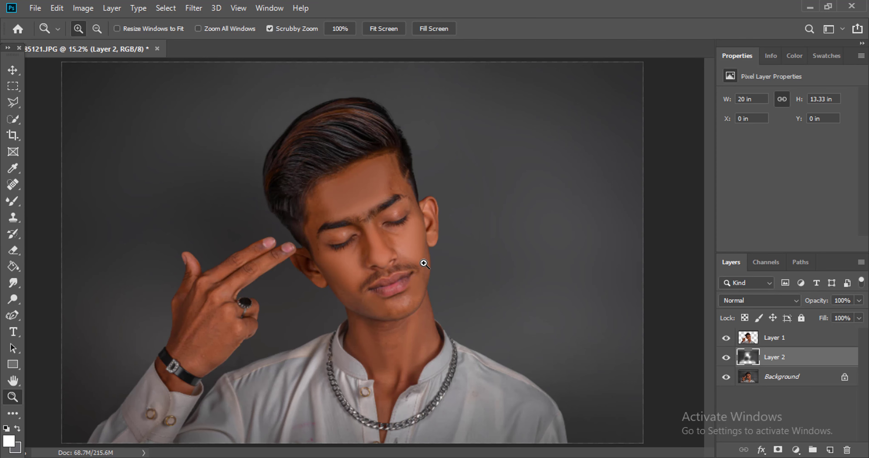
- Merge all layers into one and open the portrait in the Exposure plug-in
key(ctrl+shift+e)
click(194, 8)
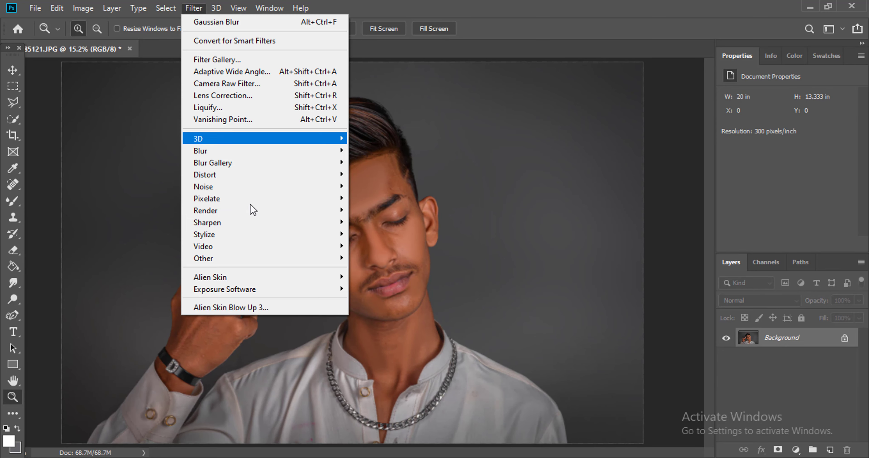
mouse_move(248, 289)
click(388, 290)
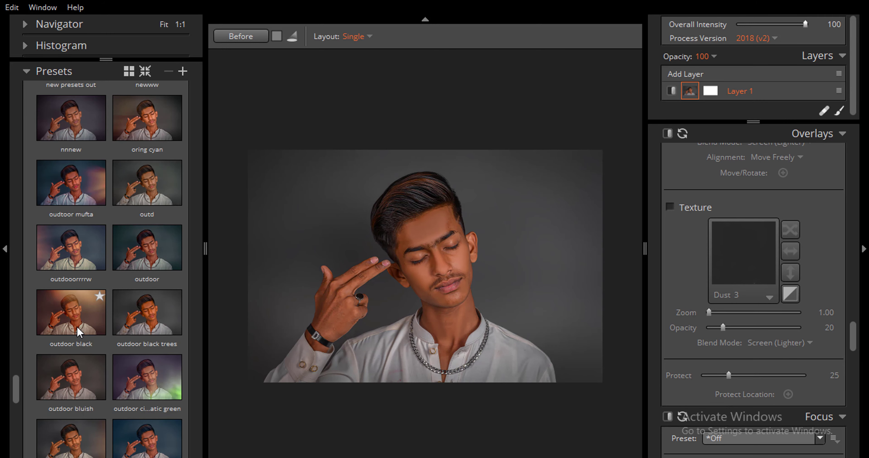
- Preview the saved colour presets on the portrait and apply the "brnd" preset
scroll(96, 329, up, 3)
scroll(96, 329, up, 4)
click(147, 256)
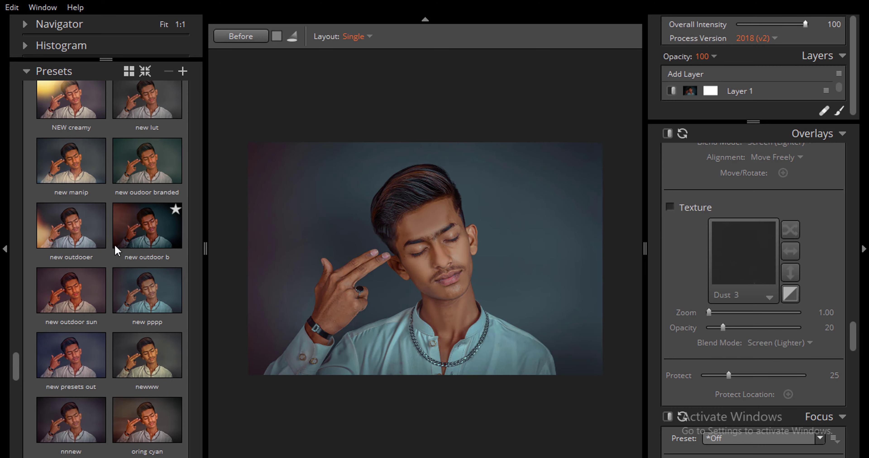
scroll(130, 246, up, 6)
scroll(145, 263, up, 3)
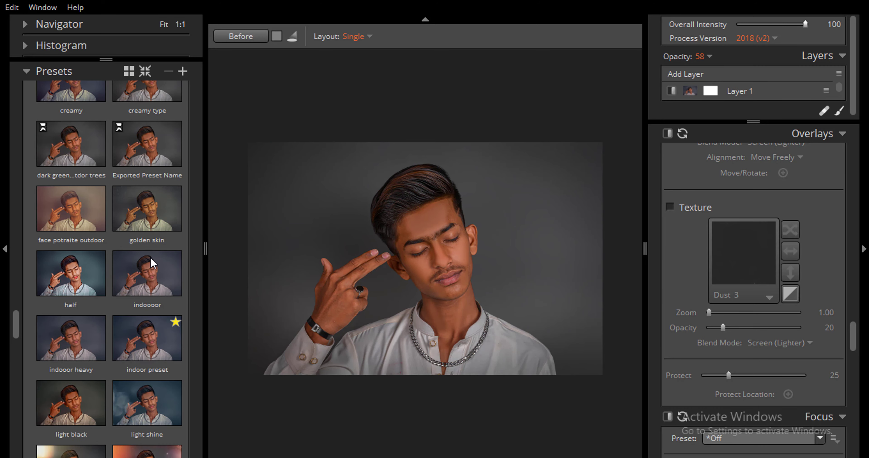
scroll(130, 277, up, 4)
click(155, 287)
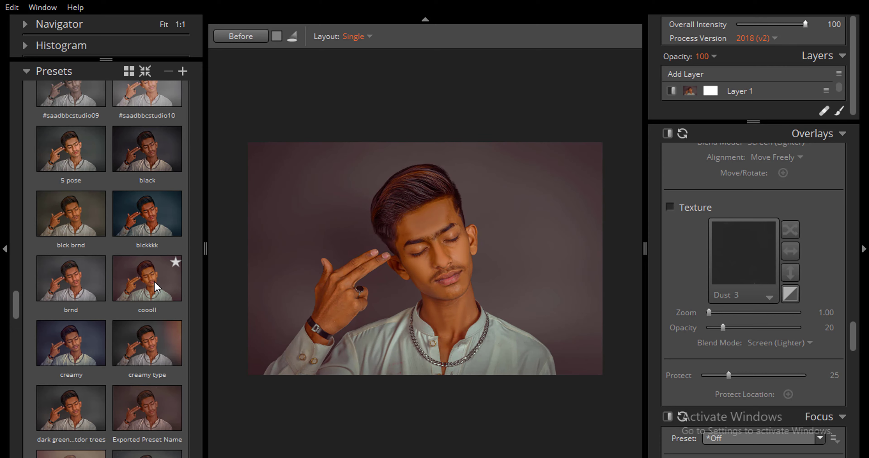
click(72, 280)
click(127, 286)
click(85, 282)
- Inspect the portrait up close and set the basic Highlights to -24
click(414, 251)
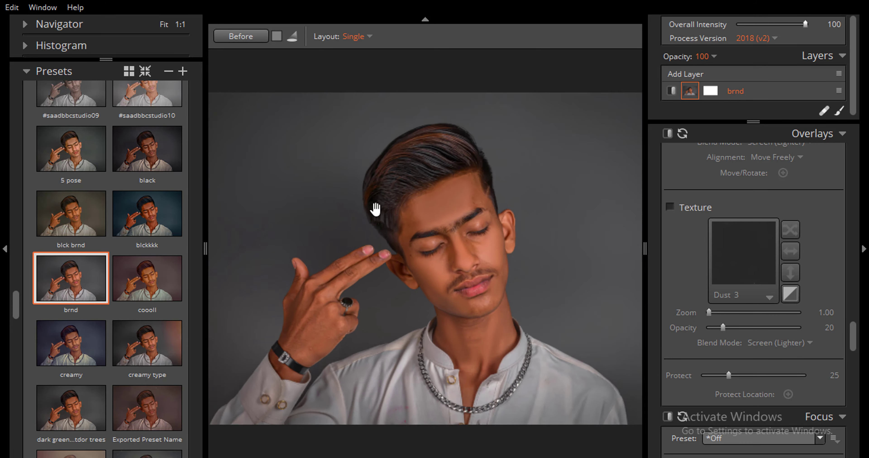
scroll(747, 229, up, 15)
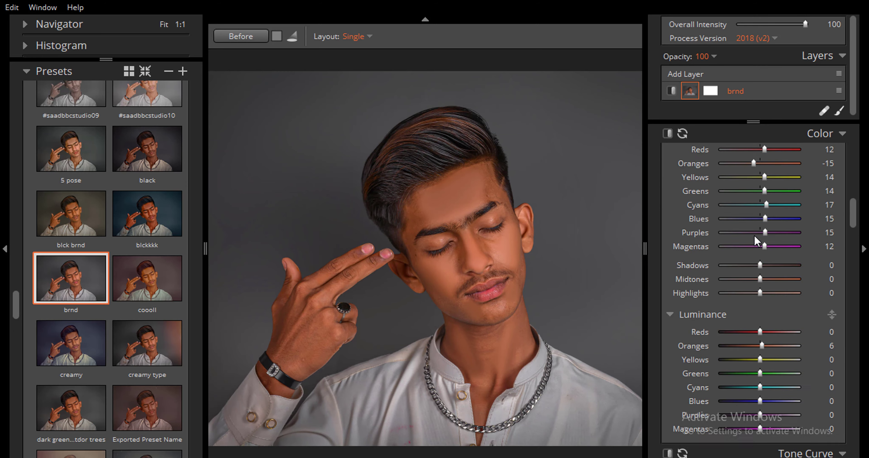
scroll(754, 240, up, 3)
click(607, 237)
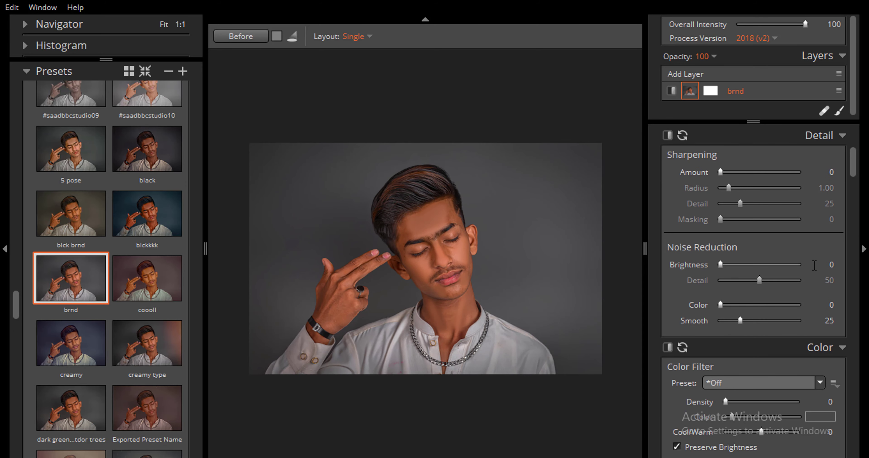
scroll(781, 249, up, 5)
scroll(781, 250, up, 2)
mouse_move(758, 239)
mouse_down()
mouse_move(739, 238)
mouse_move(749, 243)
mouse_up()
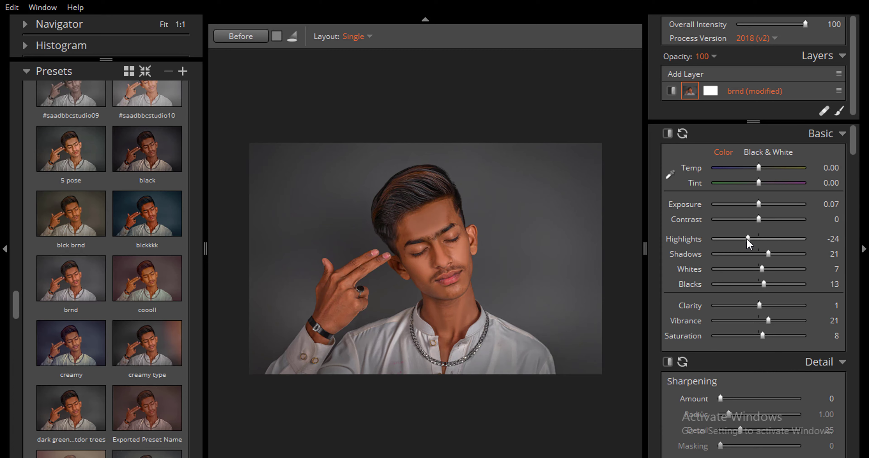
- Apply the Warming Filter preset as the portrait's colour filter
scroll(762, 297, down, 8)
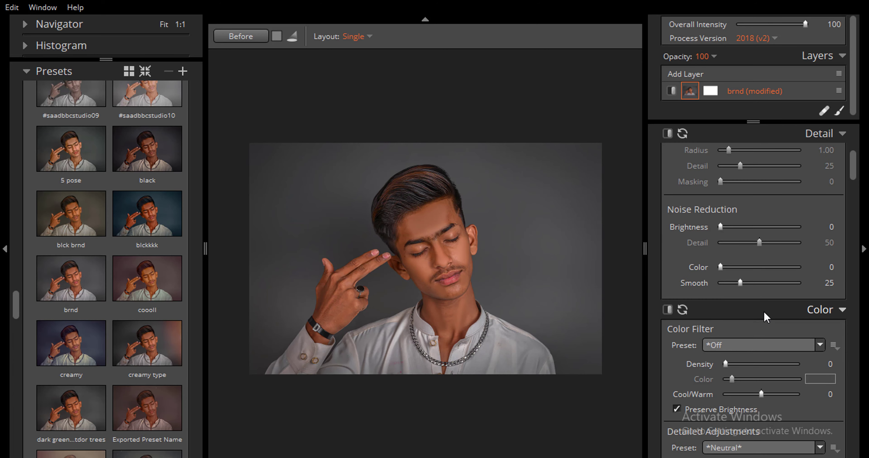
click(755, 347)
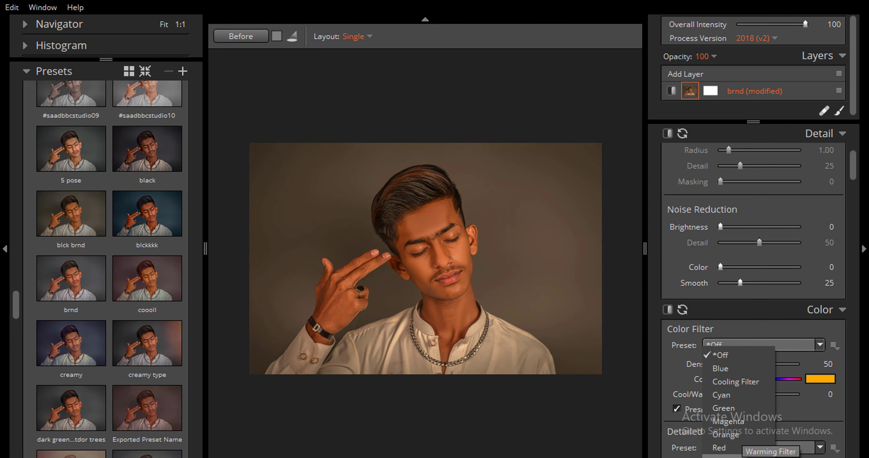
click(725, 456)
- Set the saturation of Oranges to -16, Yellows to -100 and Greens to -100, and raise the Shadows saturation
scroll(769, 377, down, 10)
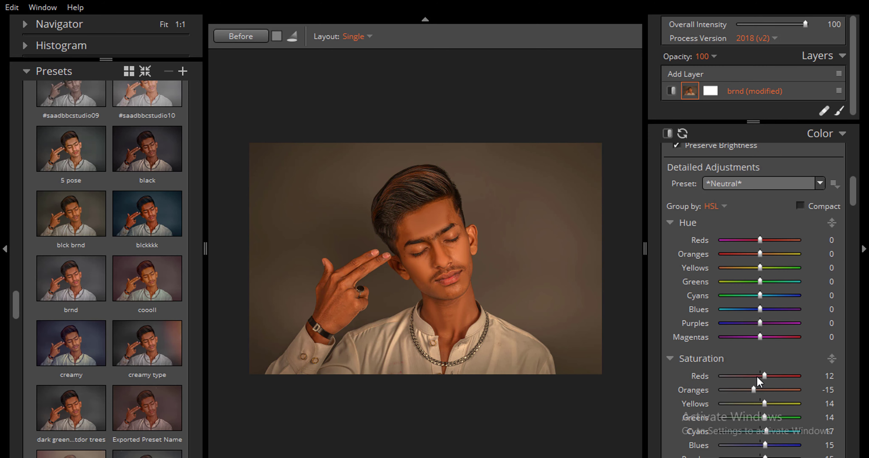
drag(758, 403, 721, 418)
mouse_move(753, 390)
mouse_down()
mouse_move(761, 390)
mouse_move(753, 391)
mouse_up()
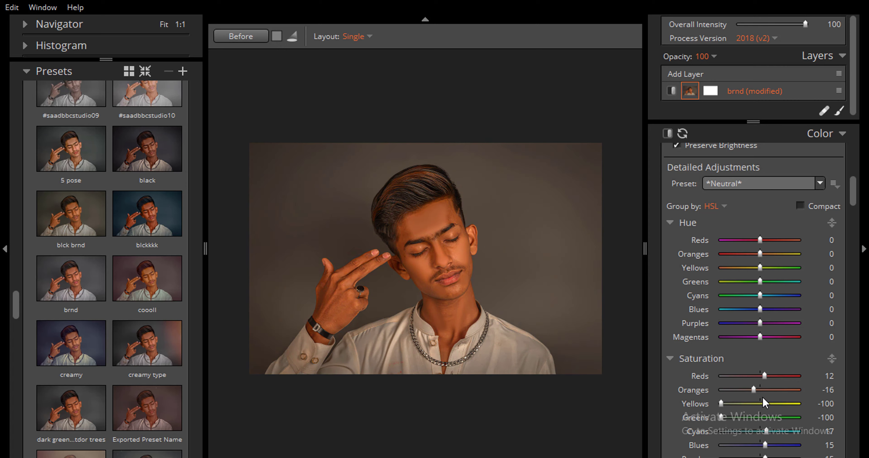
scroll(763, 387, down, 5)
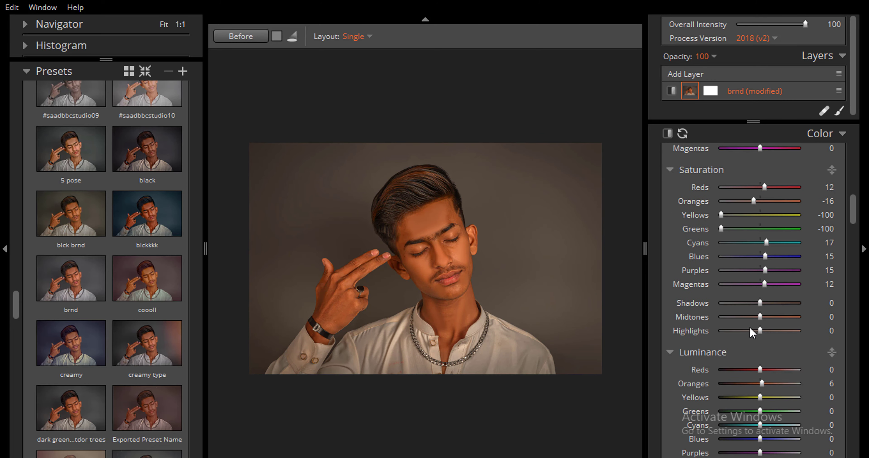
drag(760, 304, 771, 304)
- Apply the Brighten Highlights preset to the tone curve
scroll(769, 310, down, 5)
click(749, 339)
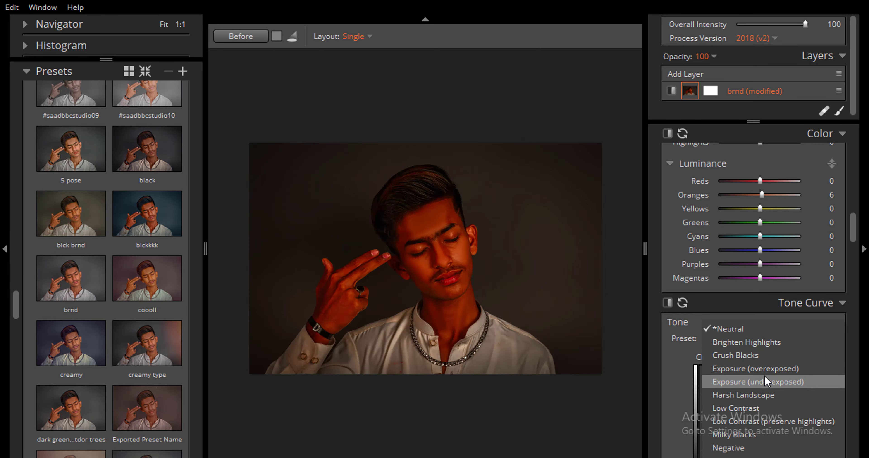
click(754, 343)
- Apply the Milky Blacks preset to the tone curve
scroll(776, 350, down, 8)
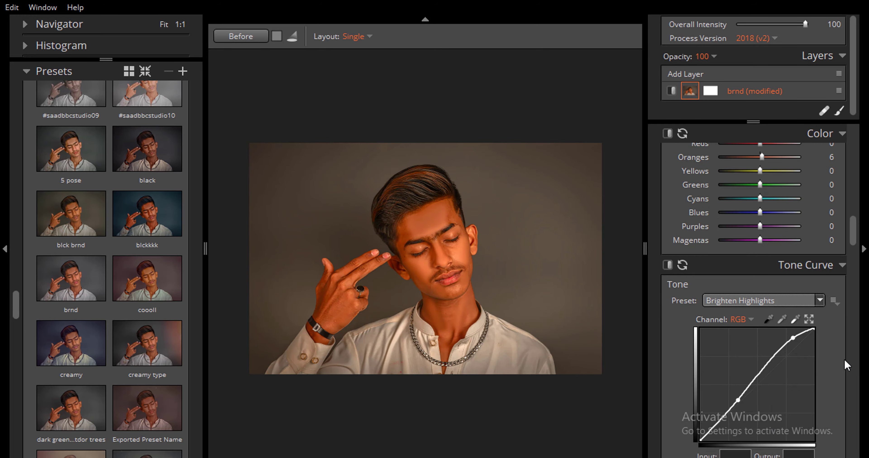
click(767, 336)
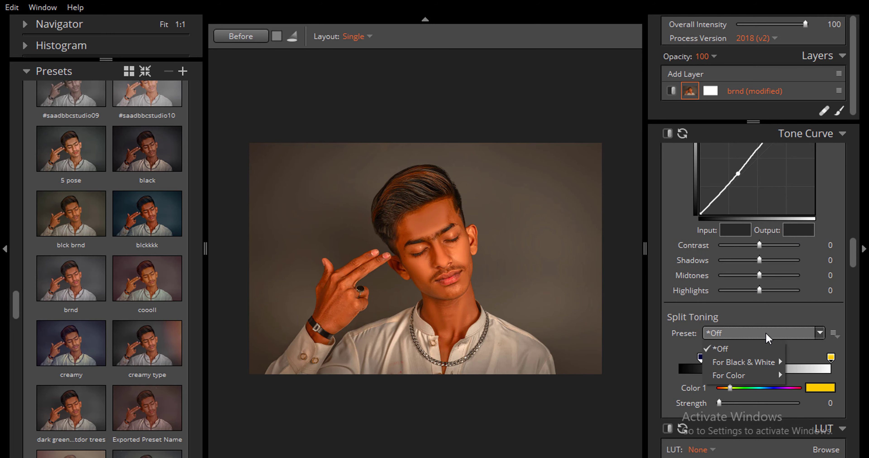
click(767, 337)
scroll(797, 317, down, 8)
scroll(797, 322, up, 8)
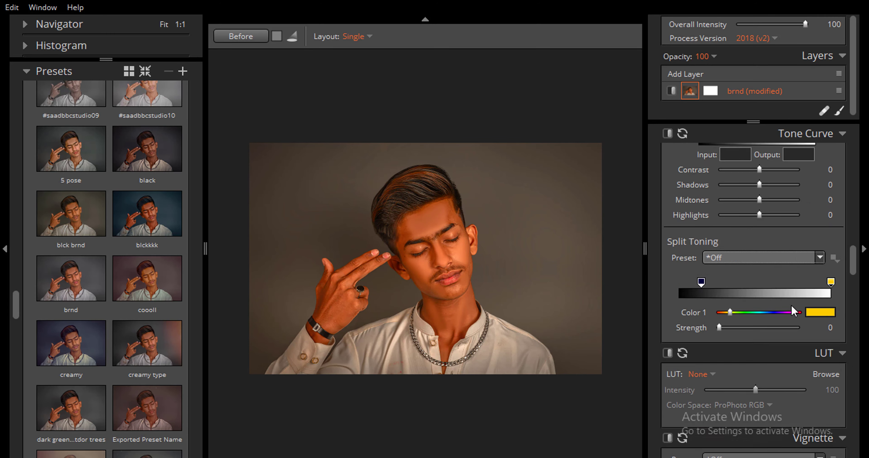
click(776, 187)
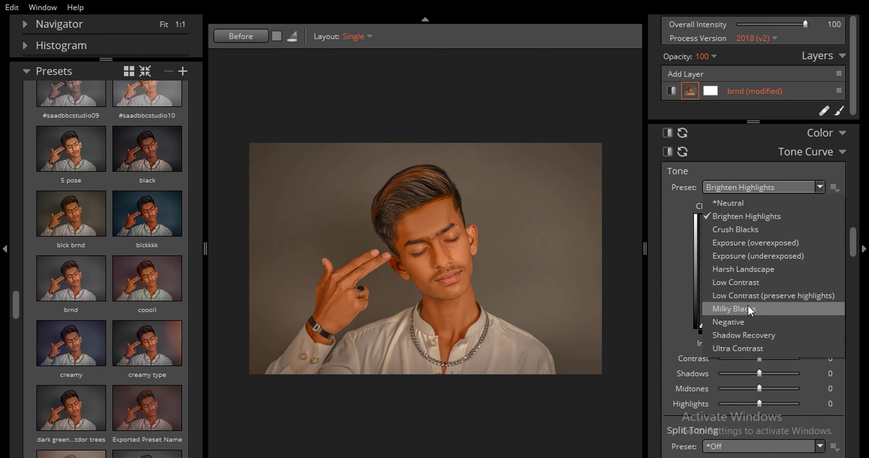
click(743, 309)
- Apply the Creamy Highlights colour preset to the split toning
scroll(758, 320, down, 5)
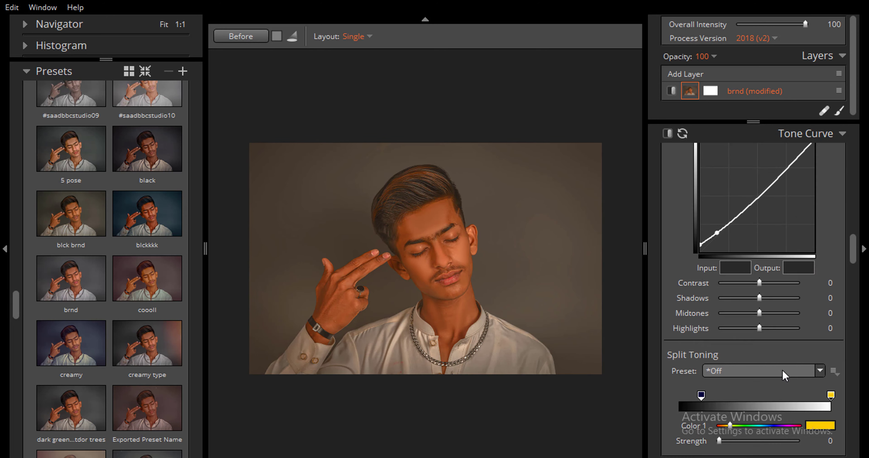
click(747, 297)
mouse_move(743, 325)
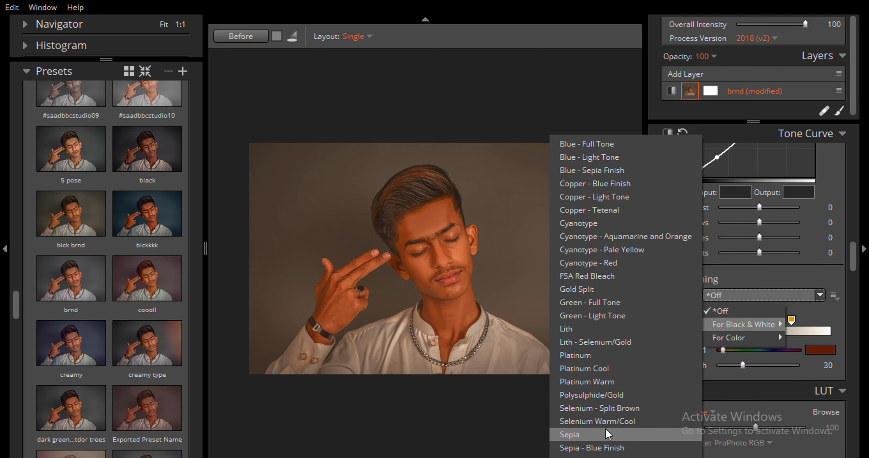
click(826, 314)
click(779, 296)
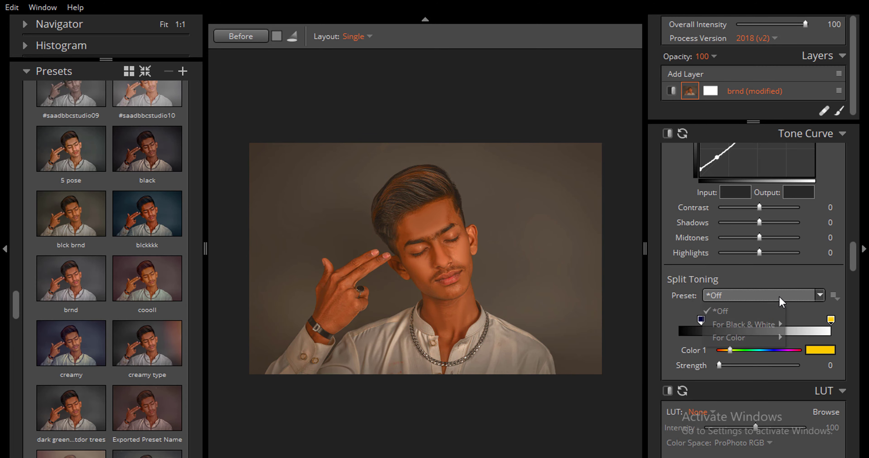
mouse_move(744, 339)
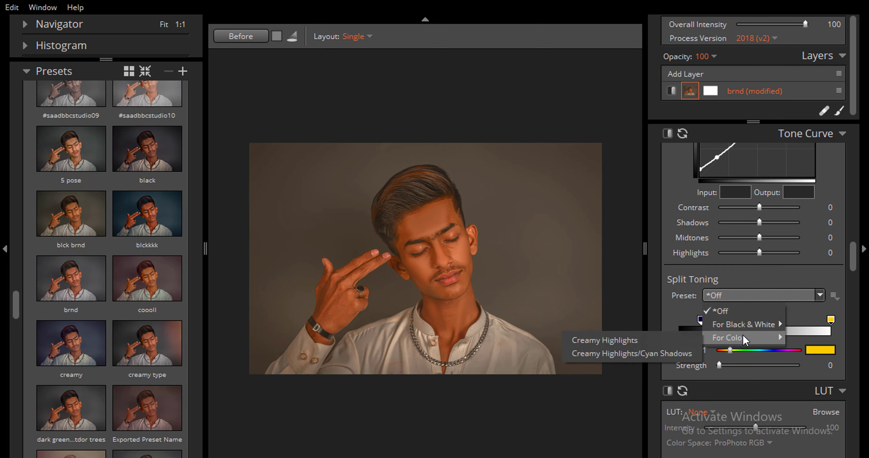
click(624, 342)
- Browse the sample LUTs and apply Saturate, Protecting Skin to the portrait
scroll(765, 347, down, 4)
click(830, 242)
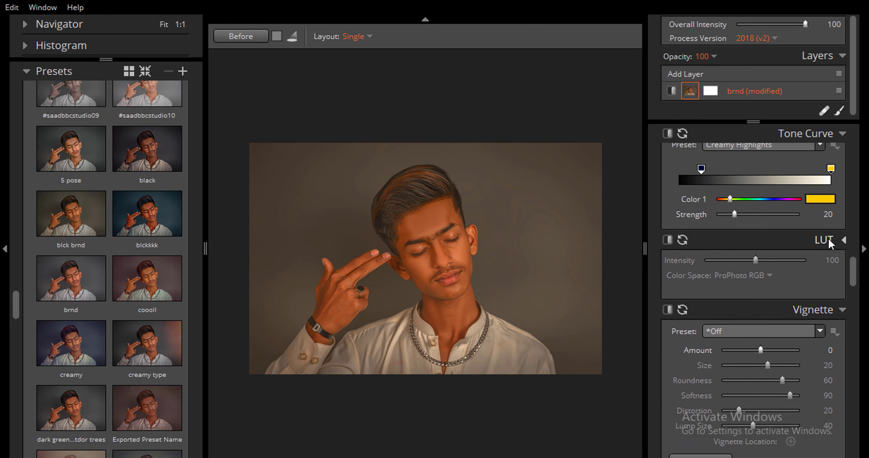
click(828, 240)
click(818, 261)
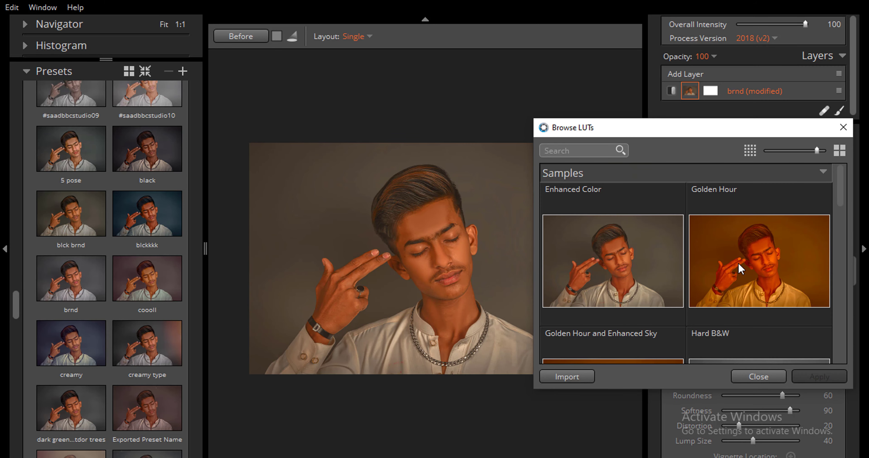
scroll(739, 269, down, 6)
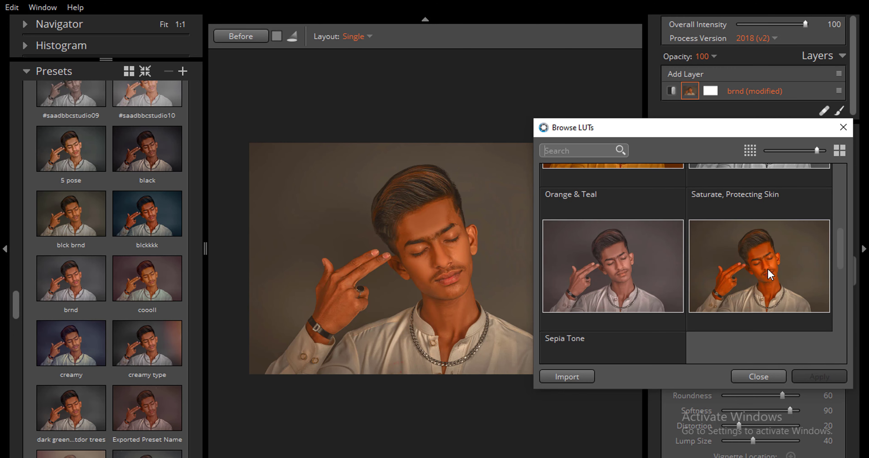
scroll(769, 274, down, 3)
scroll(767, 266, up, 3)
click(770, 258)
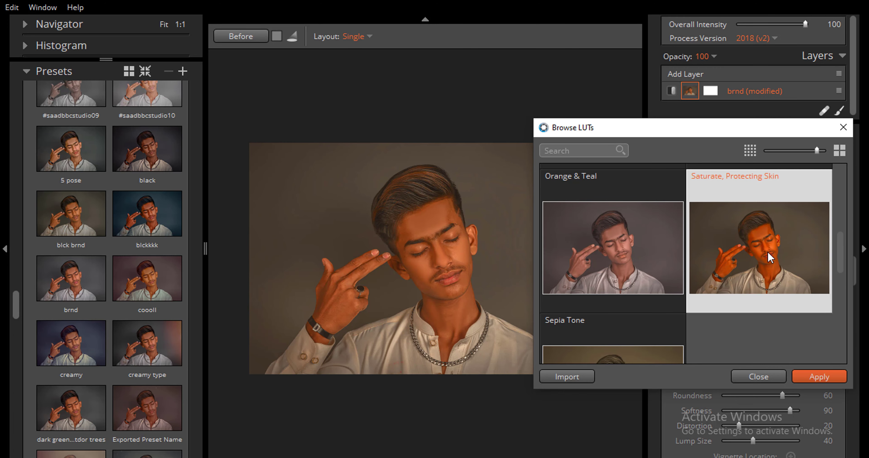
click(819, 376)
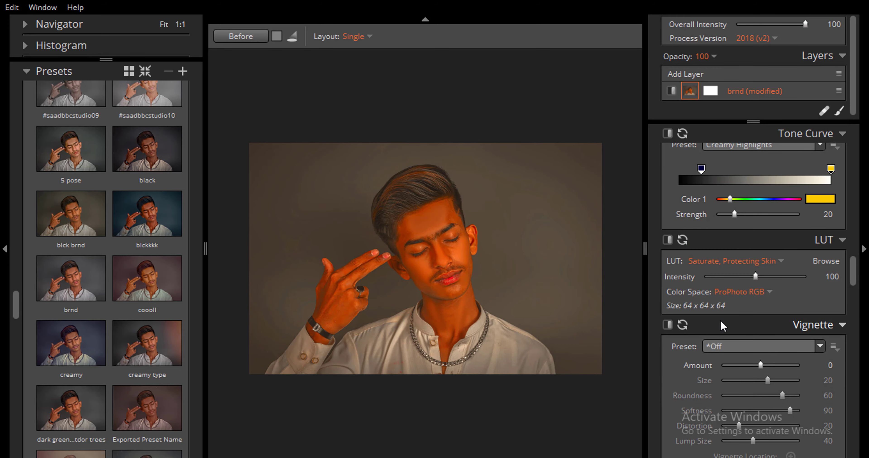
scroll(439, 273, up, 4)
scroll(501, 307, down, 3)
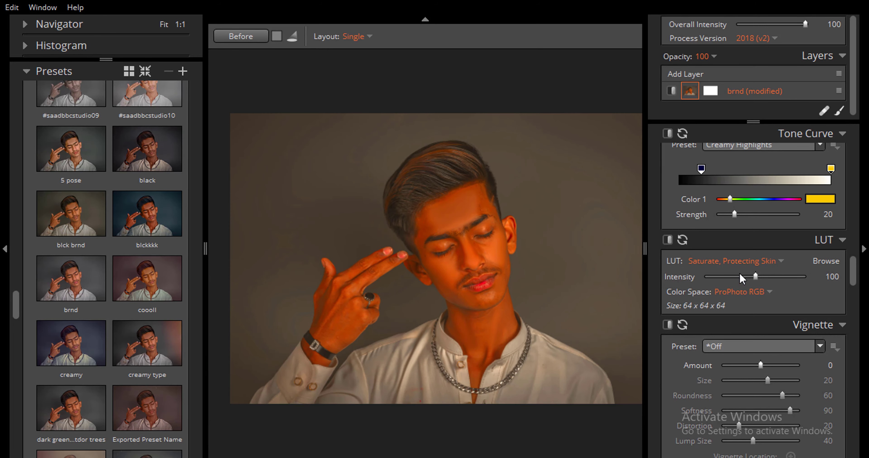
- Add a second adjustment layer and lower the saturation of its Oranges and Yellows
scroll(748, 273, up, 6)
scroll(710, 293, up, 5)
click(688, 74)
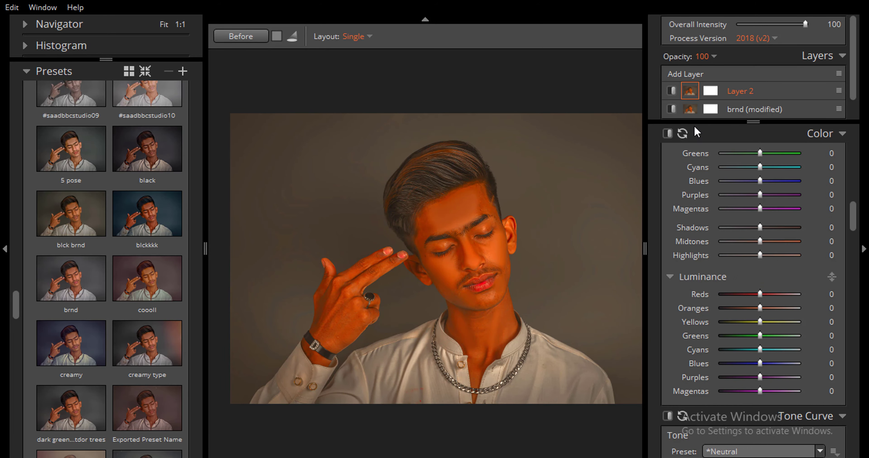
scroll(735, 229, up, 3)
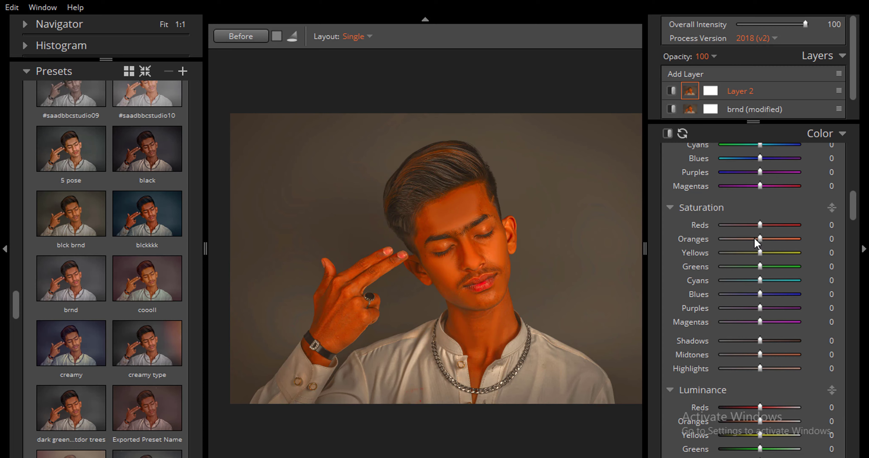
drag(759, 239, 740, 252)
scroll(747, 267, down, 15)
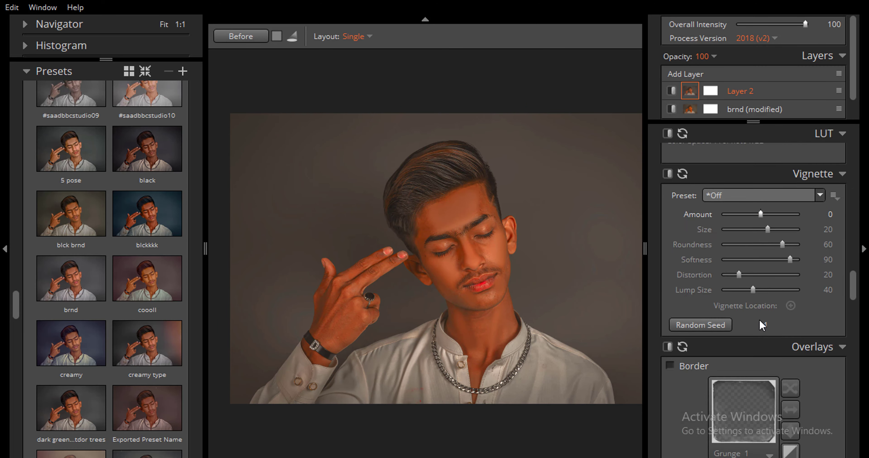
- Overlay the Brushed border on the portrait, with zoom 1.04 and opacity 81
scroll(760, 328, up, 6)
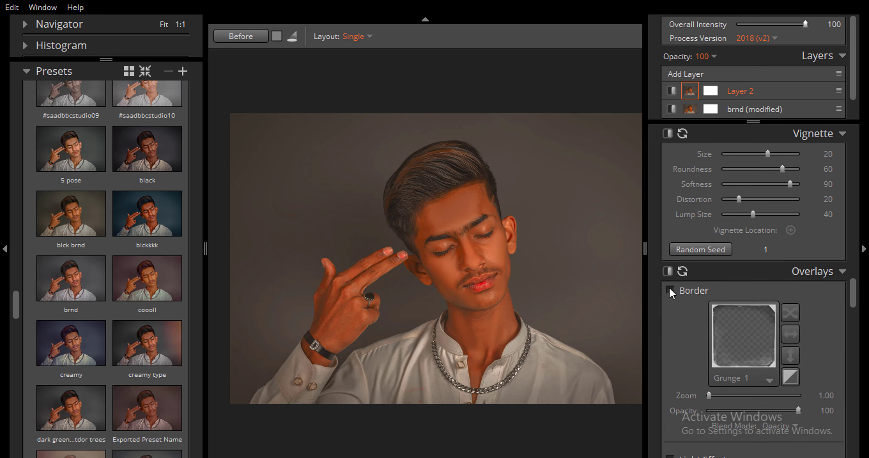
click(730, 324)
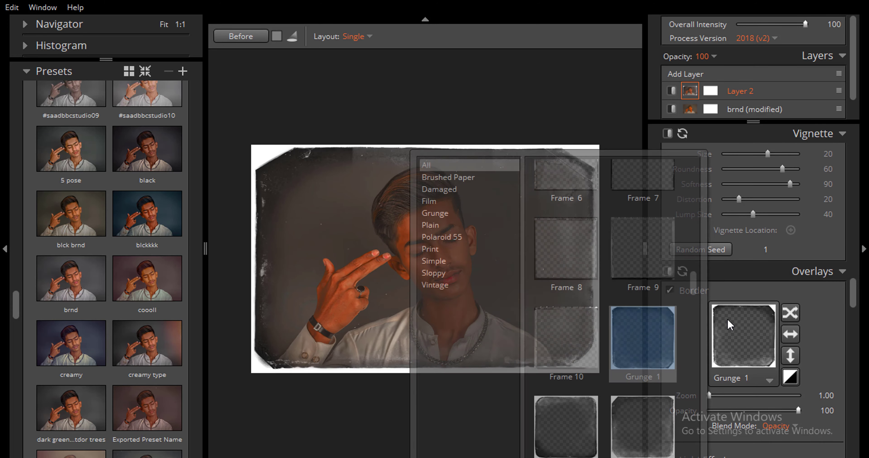
click(585, 342)
scroll(573, 286, up, 12)
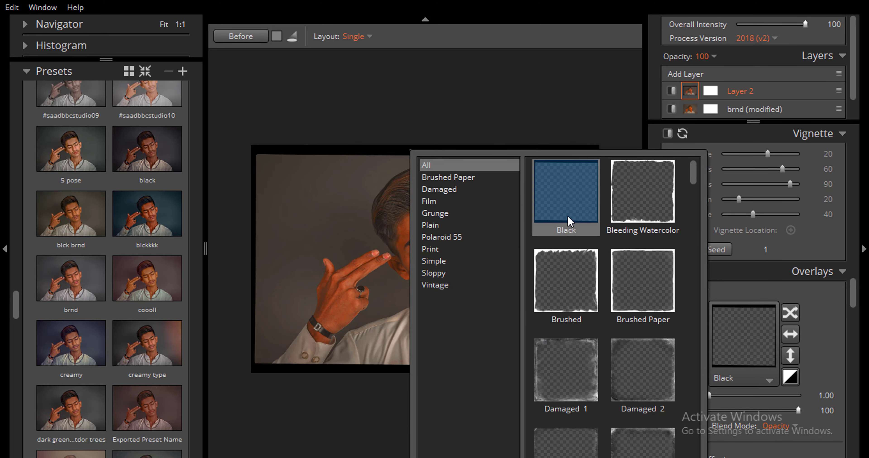
click(593, 295)
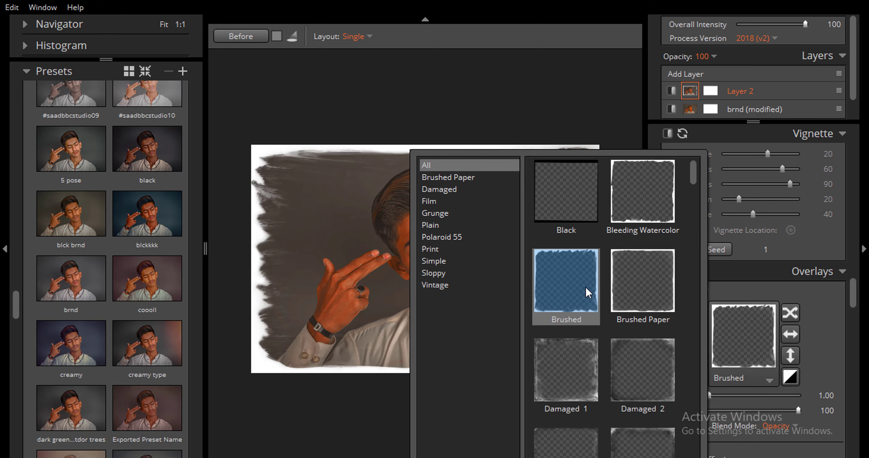
click(586, 289)
drag(712, 395, 736, 396)
drag(798, 411, 781, 411)
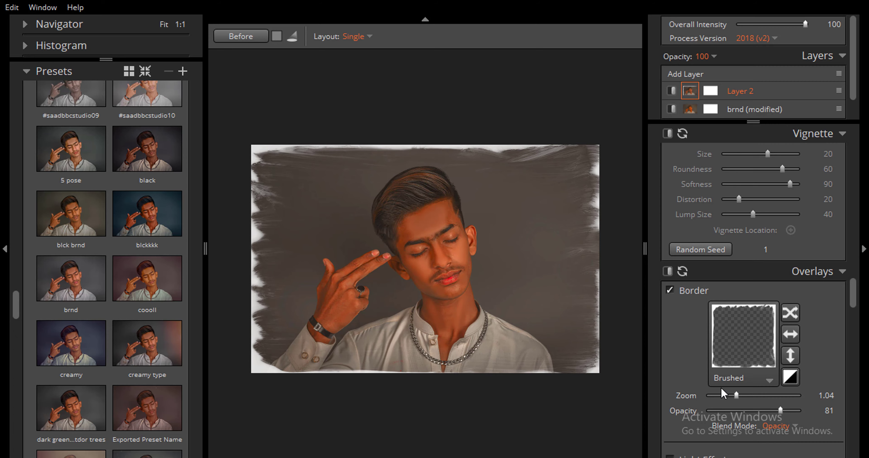
- Apply the Cyan preset as the colour filter of Layer 2
scroll(710, 145, up, 15)
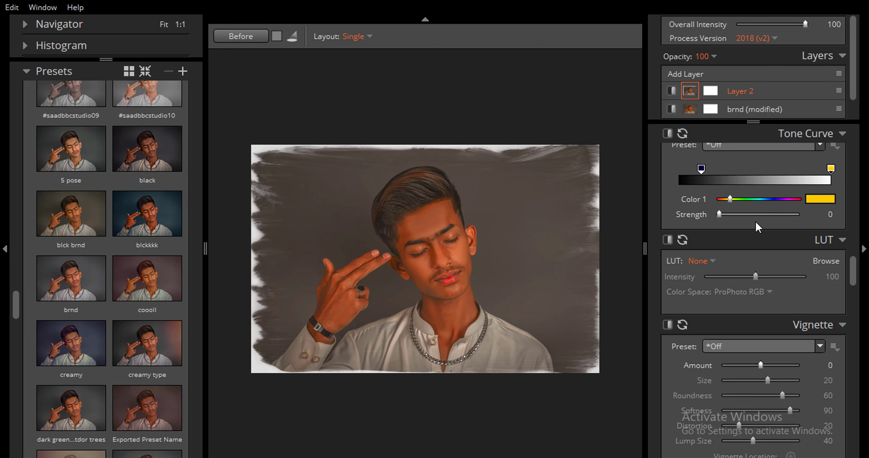
scroll(770, 224, up, 5)
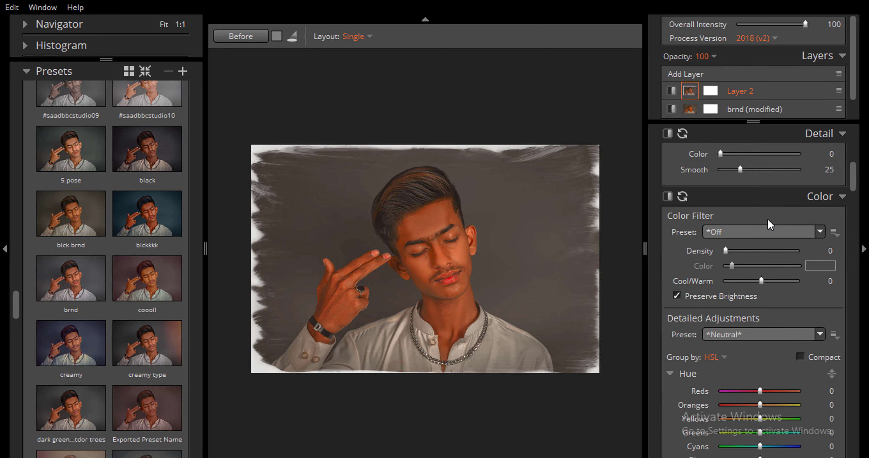
click(762, 233)
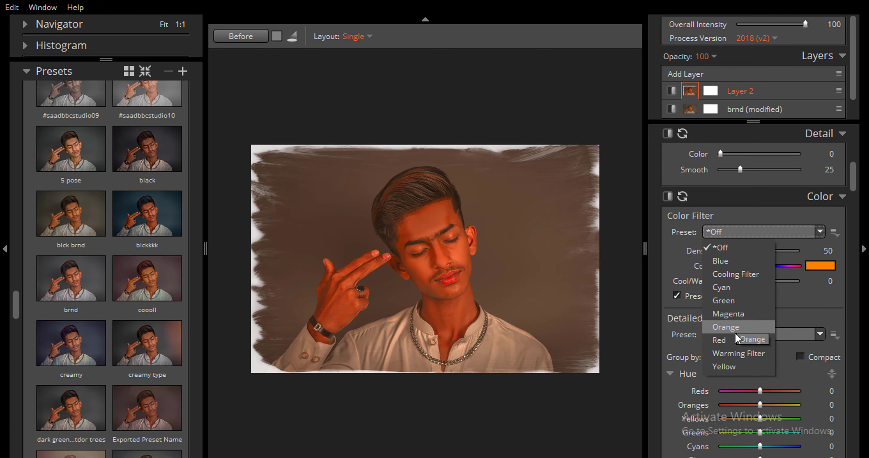
click(733, 290)
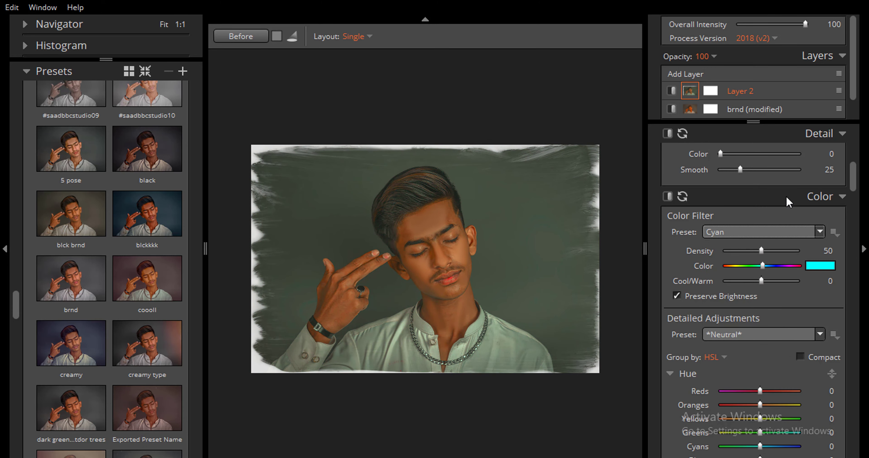
- Set Layer 2's exposure to 0.28, contrast to 10 and clarity to 39
scroll(786, 199, up, 5)
drag(759, 204, 763, 219)
drag(759, 305, 773, 311)
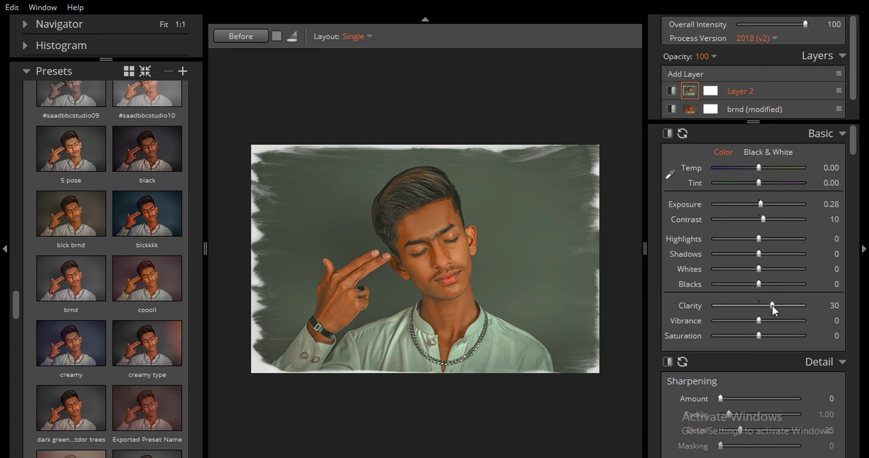
click(432, 254)
click(523, 246)
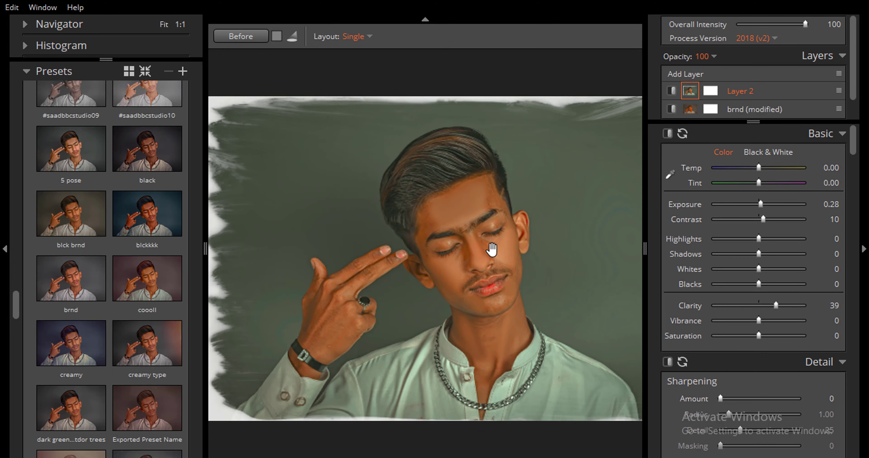
- Enable the light effect overlay on Layer 2 and choose the Corner 4 effect
scroll(772, 323, down, 20)
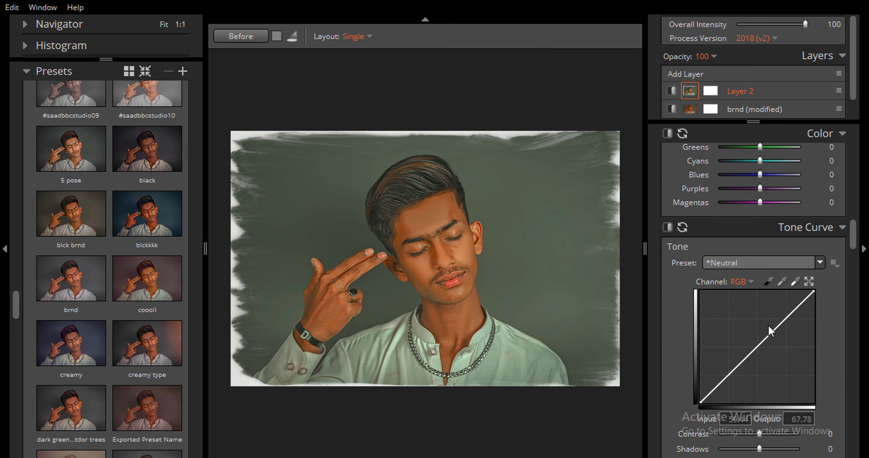
scroll(771, 326, down, 15)
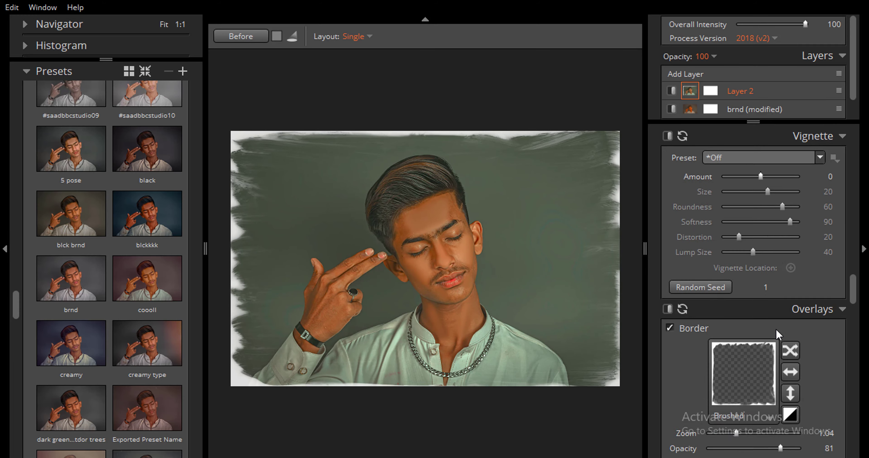
scroll(772, 339, down, 2)
click(670, 233)
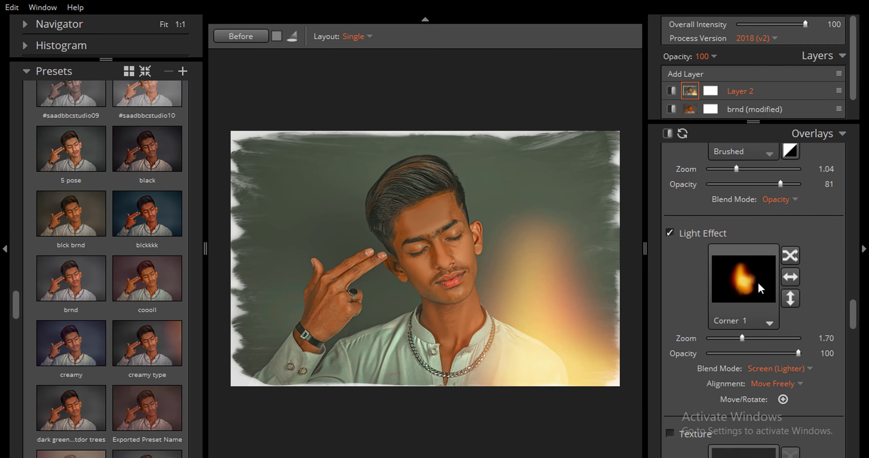
click(755, 285)
click(577, 453)
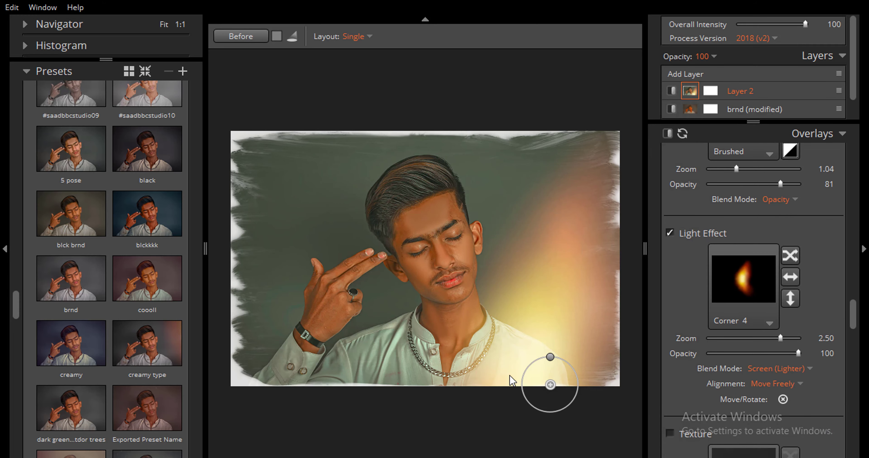
- Move the light effect up to the middle of the photo's right edge and reduce its opacity to 53
drag(550, 373, 604, 274)
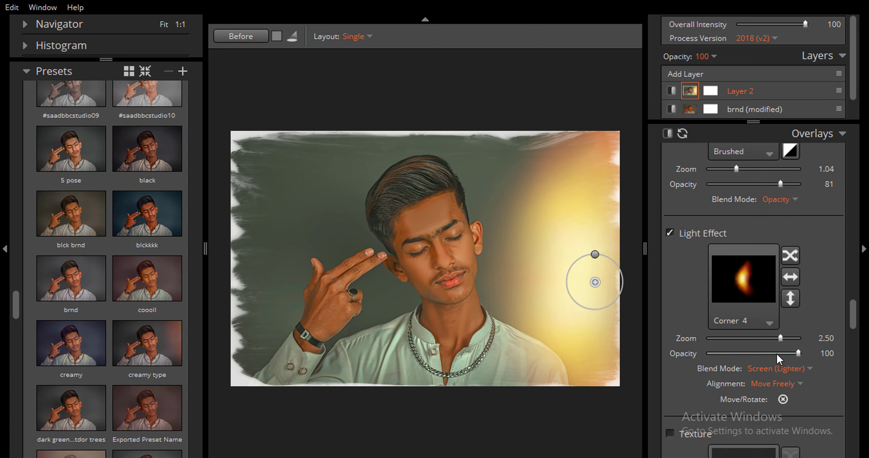
drag(777, 355, 755, 355)
click(505, 250)
click(559, 289)
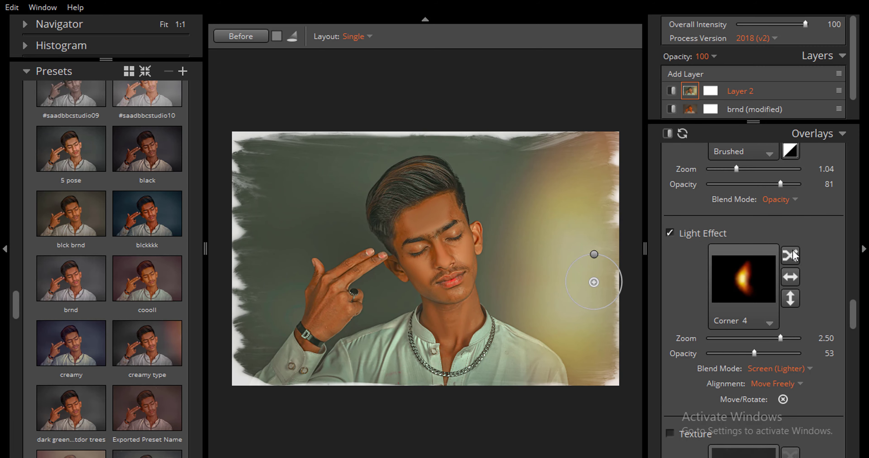
- Add a third adjustment layer with exposure -0.77, contrast 14, highlights 14 and shadows 42
scroll(756, 270, up, 10)
click(696, 75)
scroll(754, 219, up, 10)
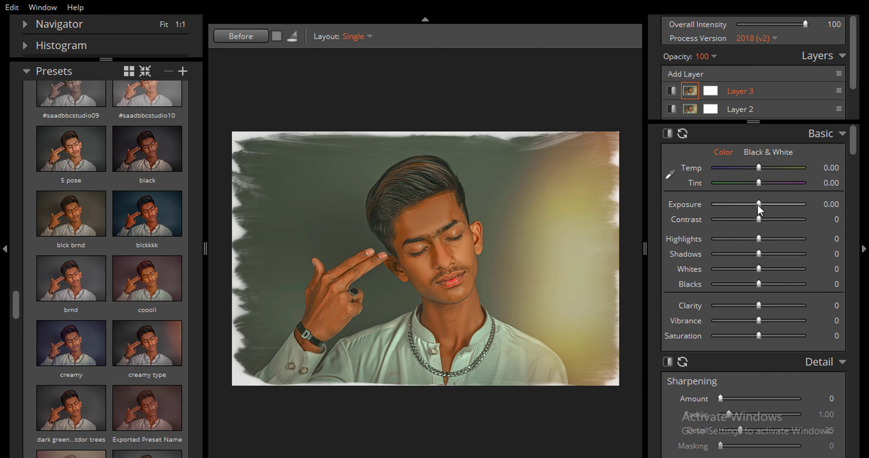
drag(759, 204, 748, 205)
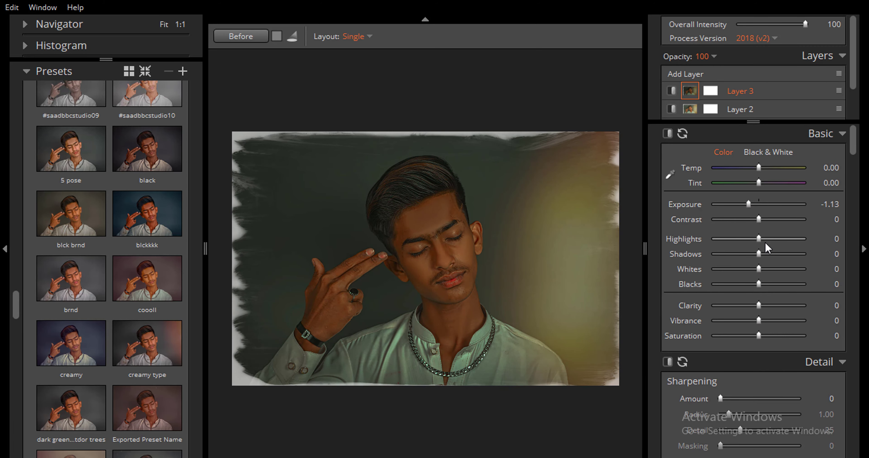
drag(759, 254, 778, 253)
drag(759, 220, 751, 205)
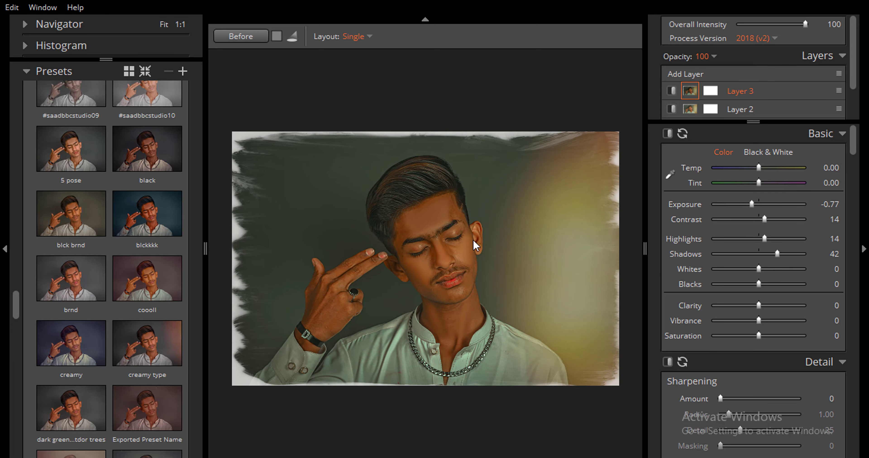
scroll(472, 242, up, 2)
scroll(386, 281, down, 3)
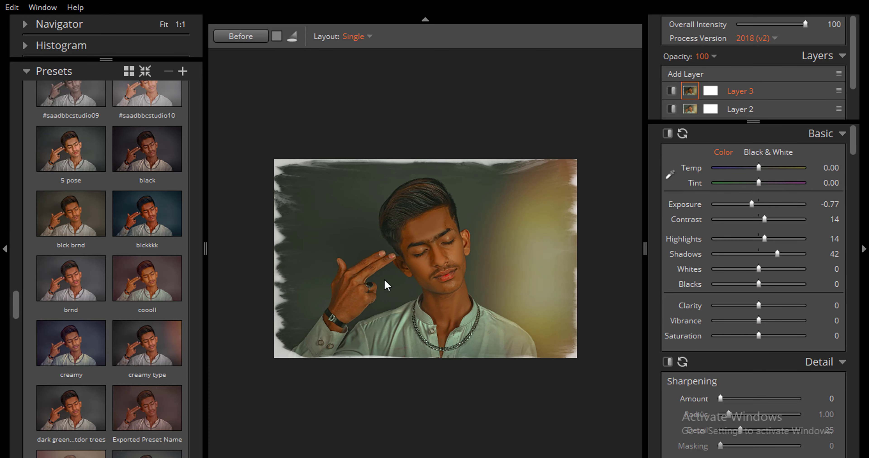
scroll(766, 345, down, 10)
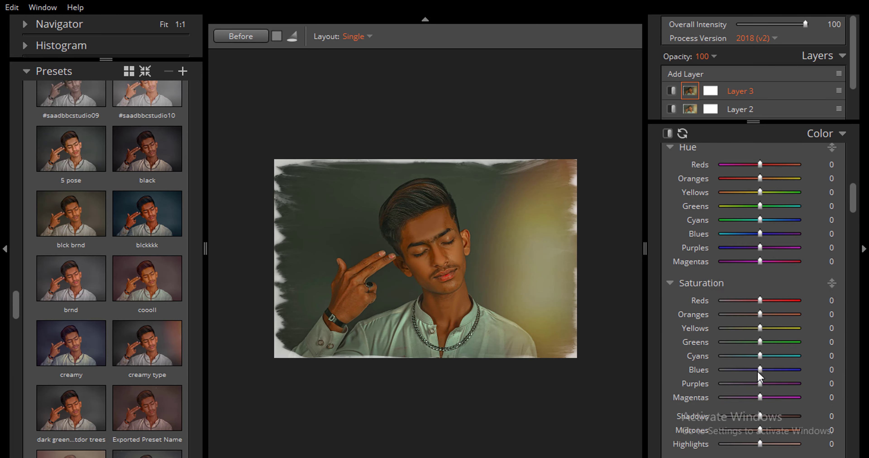
- Enable the texture overlay on Layer 3 and choose the Dust 12 texture
scroll(759, 374, down, 10)
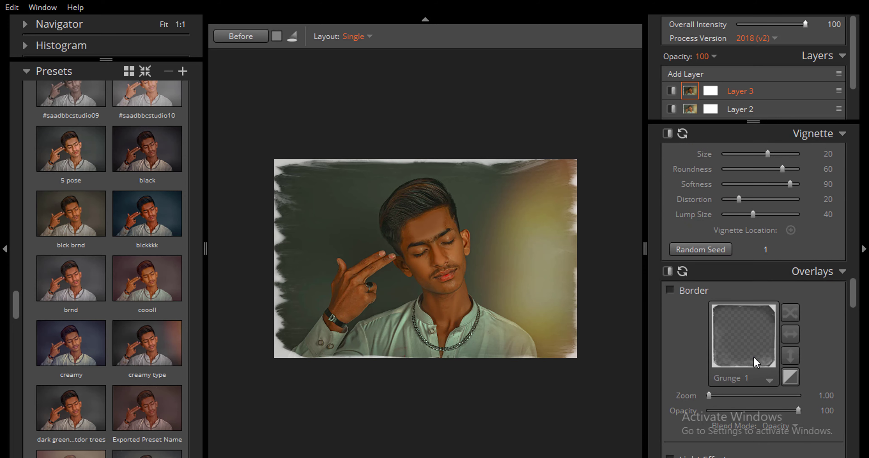
scroll(690, 299, down, 10)
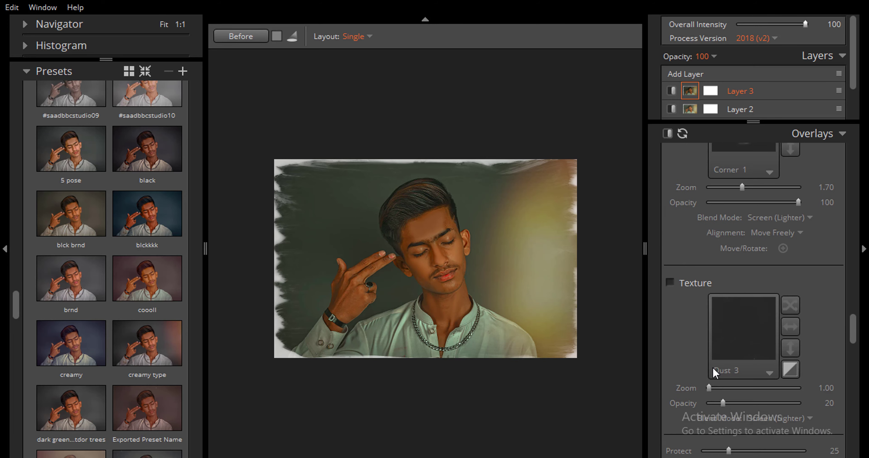
click(673, 285)
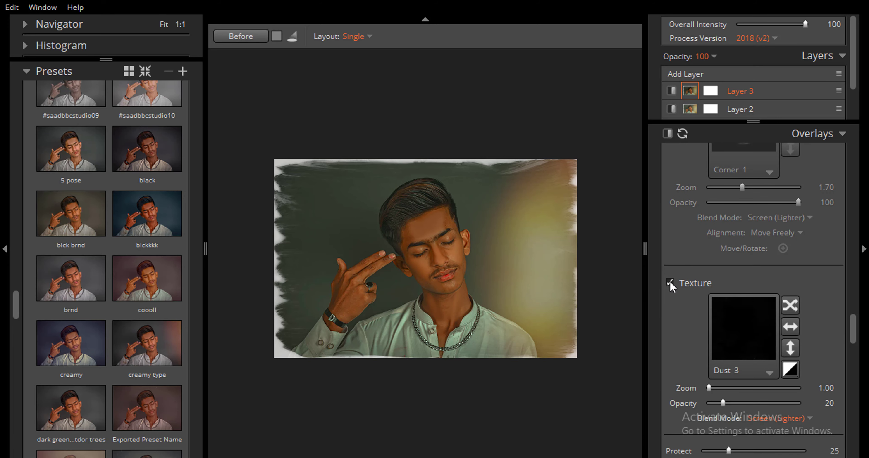
click(742, 328)
scroll(641, 371, down, 3)
click(646, 391)
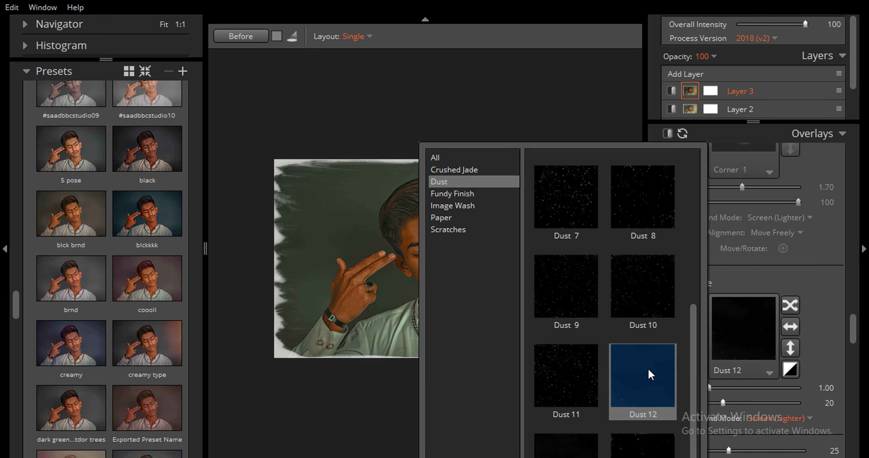
- Try the Dust 11 texture on Layer 3 at opacity 100
drag(723, 404, 824, 403)
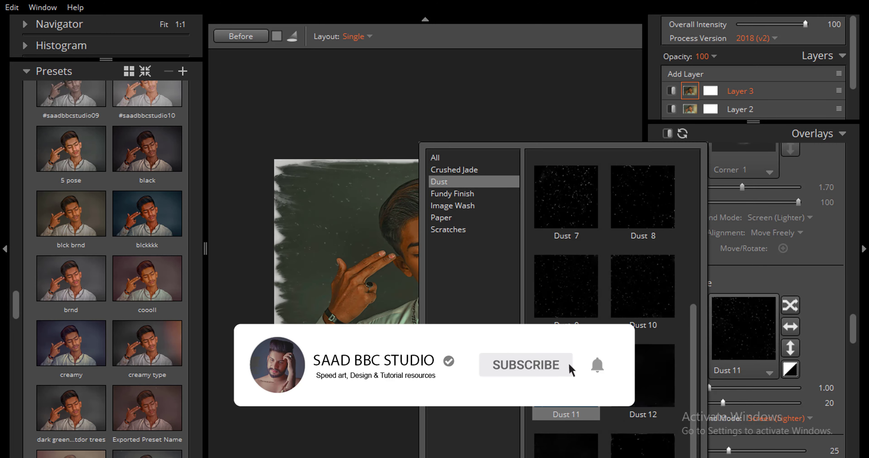
click(566, 376)
drag(732, 403, 829, 400)
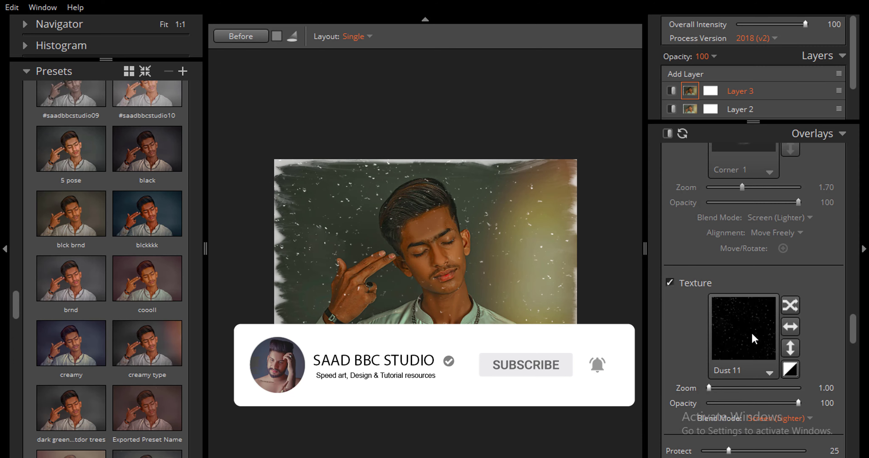
- Try the Dust 12 texture at opacity 100 and zoom 3.05
click(755, 337)
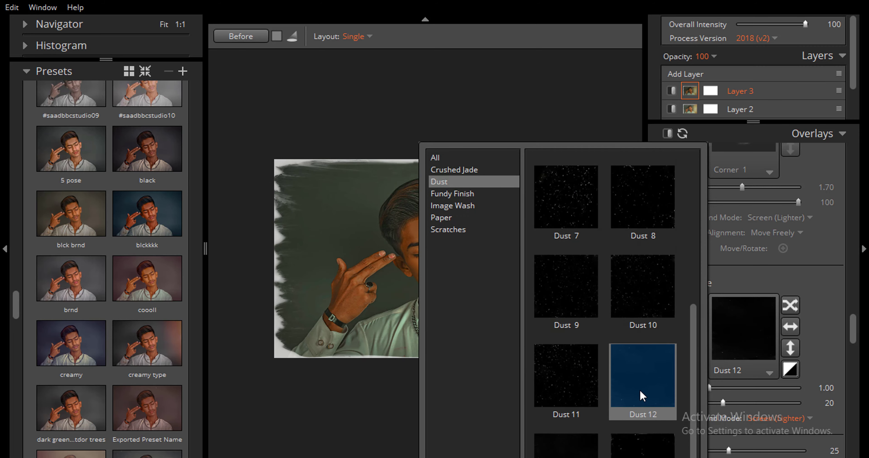
click(639, 397)
drag(723, 401, 855, 402)
scroll(466, 247, up, 3)
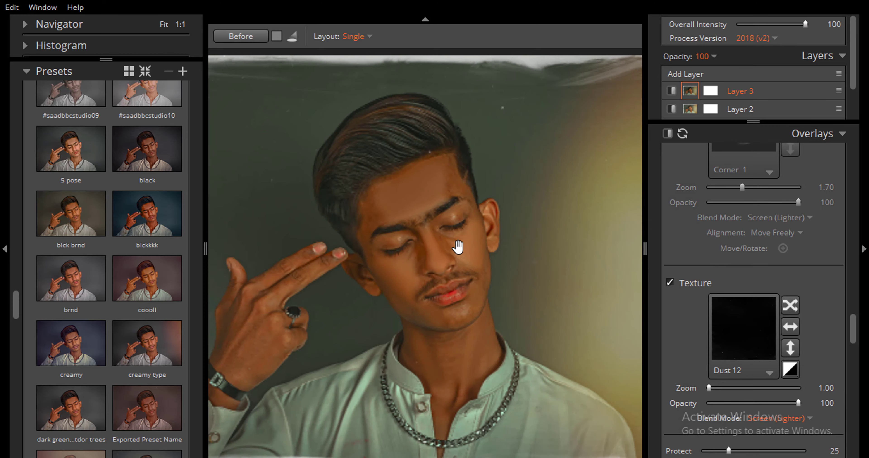
scroll(688, 343, down, 2)
drag(708, 350, 788, 352)
- Switch the texture to Dust 14 and set its opacity to 100
click(737, 303)
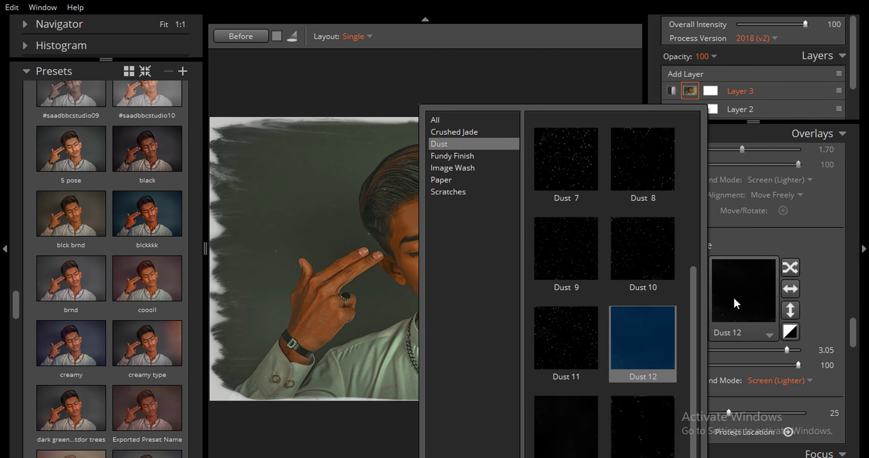
click(649, 425)
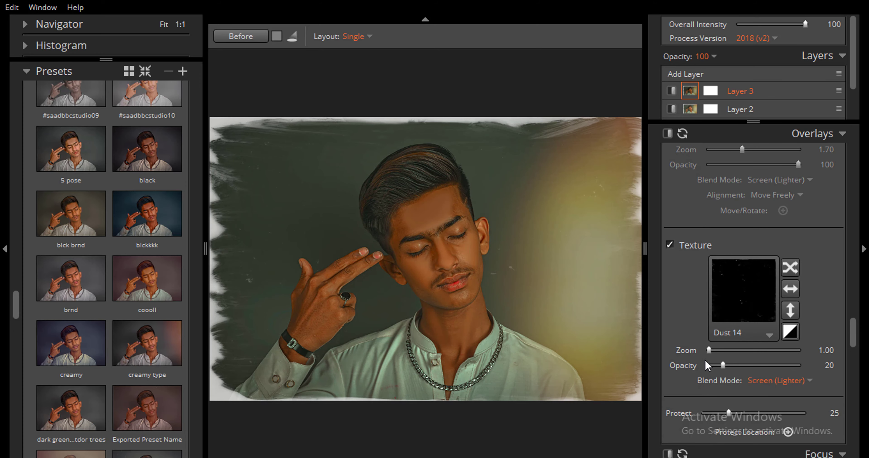
drag(723, 365, 801, 367)
- Set the overlay's protect location and raise the Protect amount to 61, checking the face for dust marks
scroll(759, 391, down, 4)
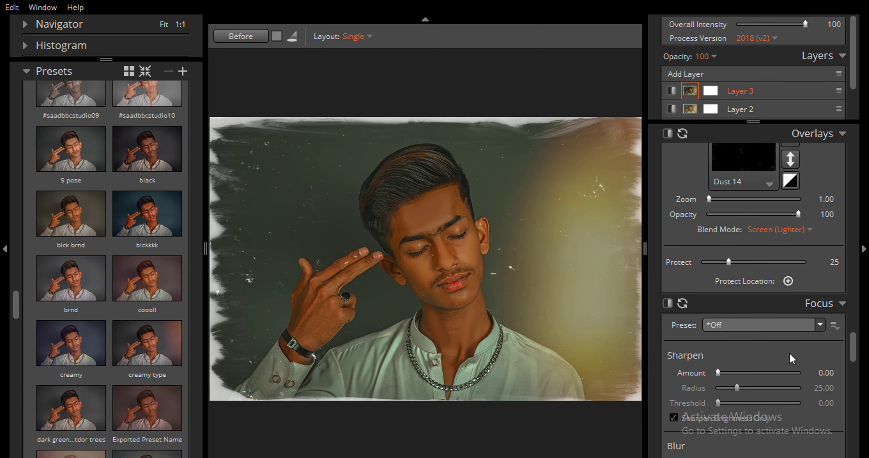
click(787, 281)
drag(725, 262, 754, 265)
scroll(485, 281, up, 2)
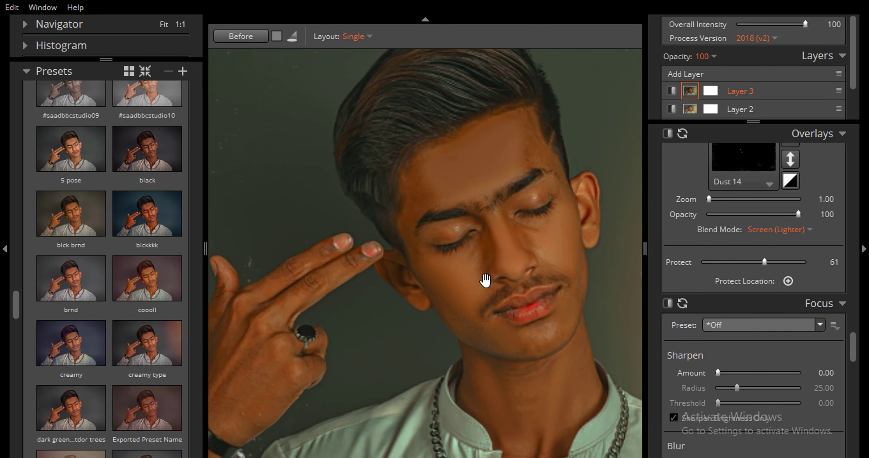
scroll(535, 292, down, 1)
scroll(536, 345, down, 2)
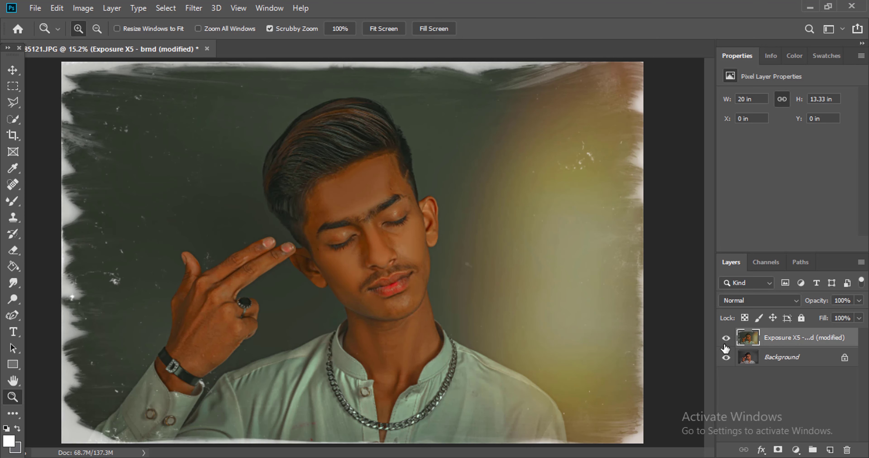
- Compare the Exposure X5 layer with the original Background by toggling the layer's visibility
click(726, 338)
click(726, 338)
click(727, 340)
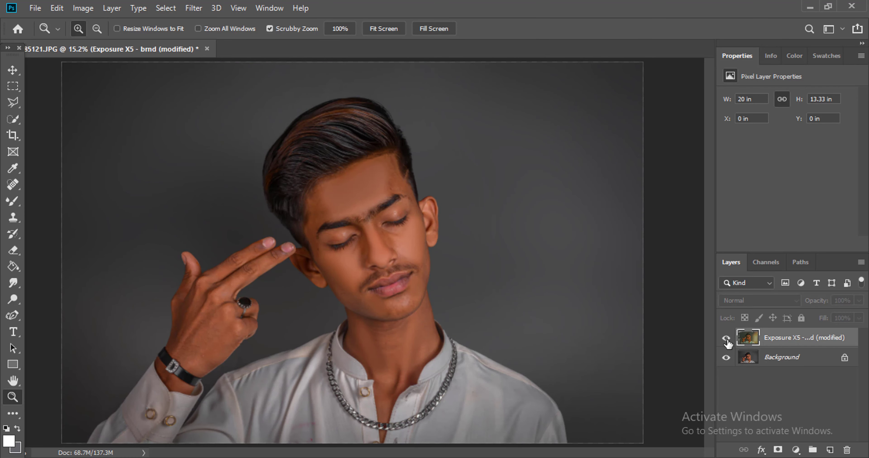
click(727, 340)
click(727, 340)
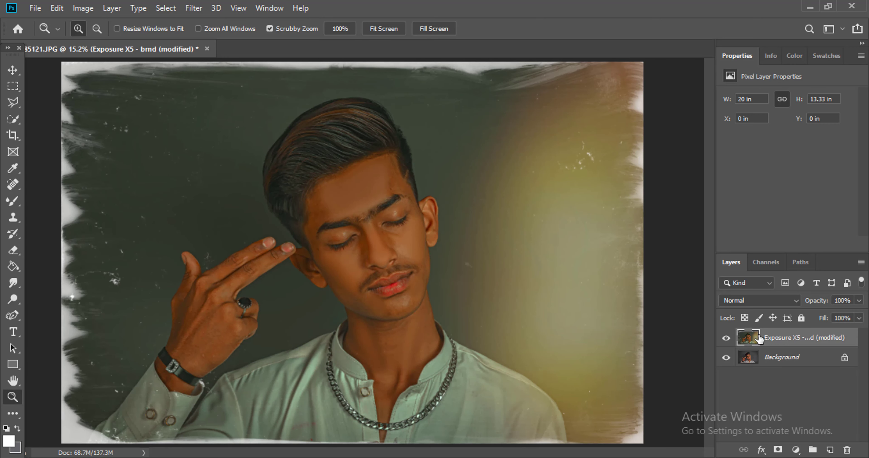
- In the Camera Raw Filter, set exposure to +0.15, contrast +18, highlights -50, shadows +34 and whites -27
key(ctrl+shift+a)
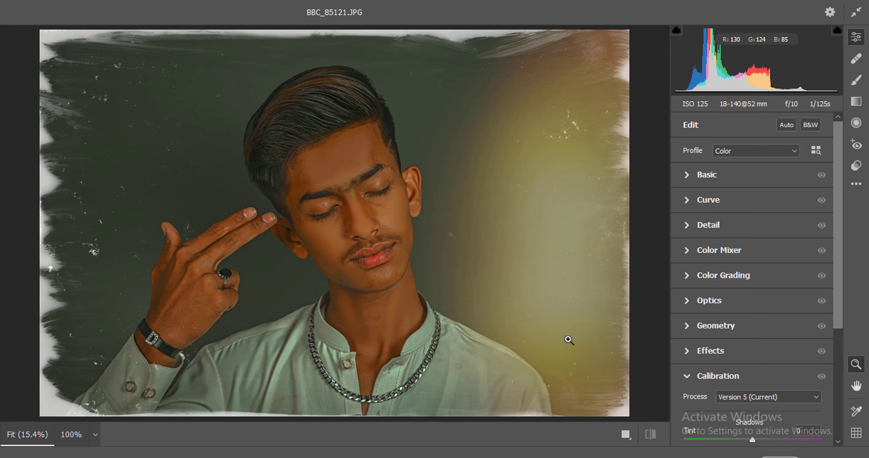
click(739, 176)
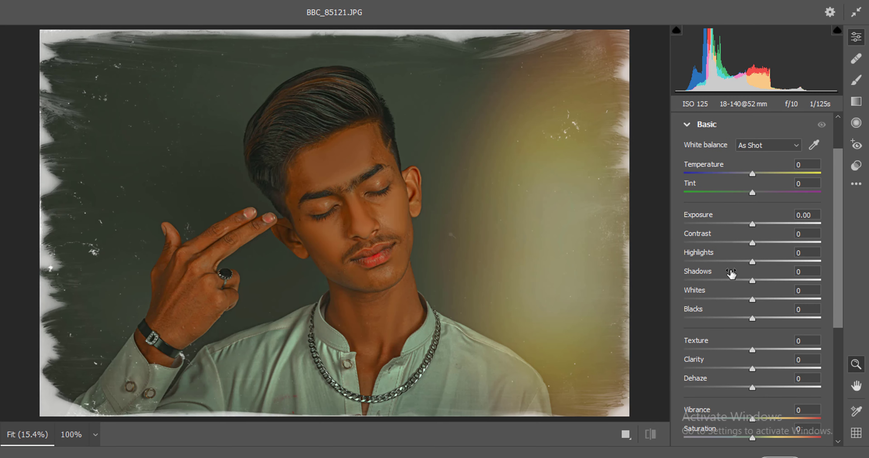
drag(710, 258, 710, 259)
drag(752, 281, 776, 281)
drag(752, 223, 758, 221)
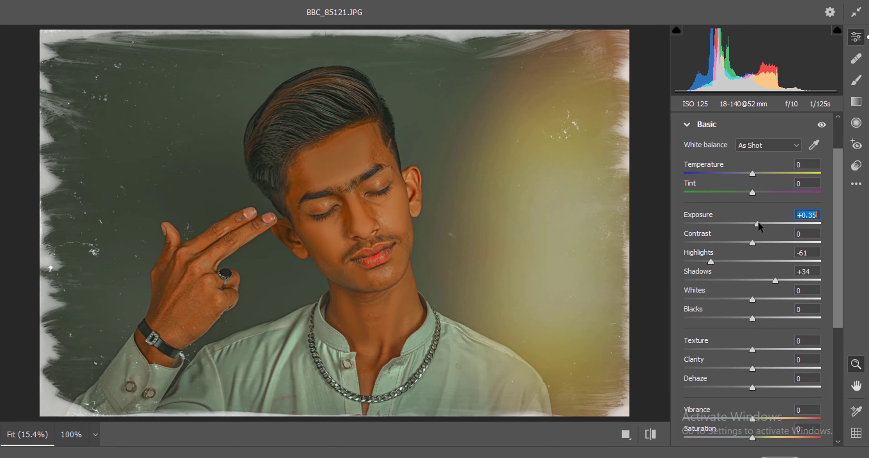
drag(706, 260, 768, 241)
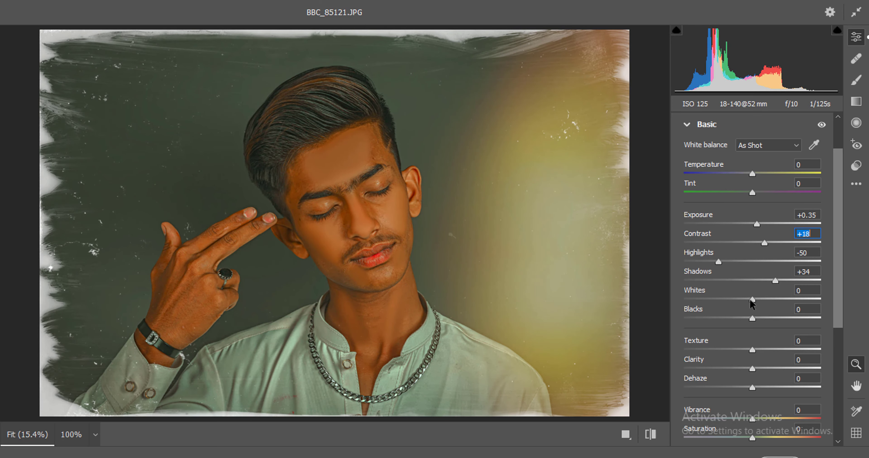
drag(749, 299, 731, 297)
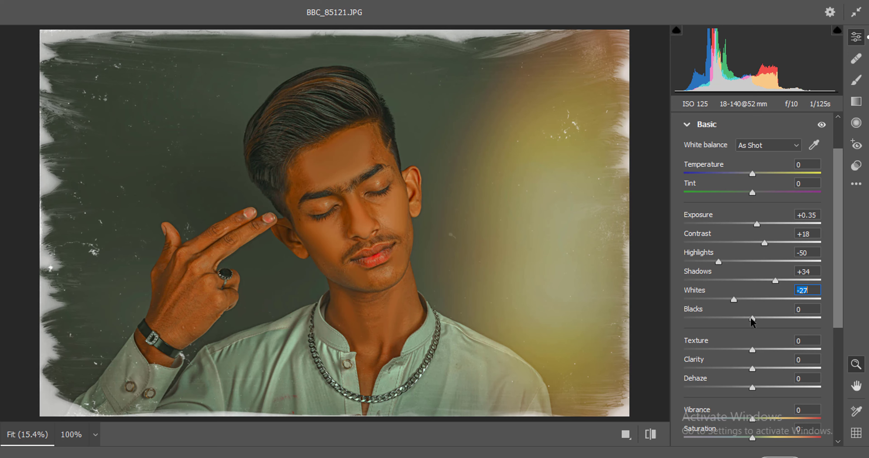
drag(756, 223, 752, 224)
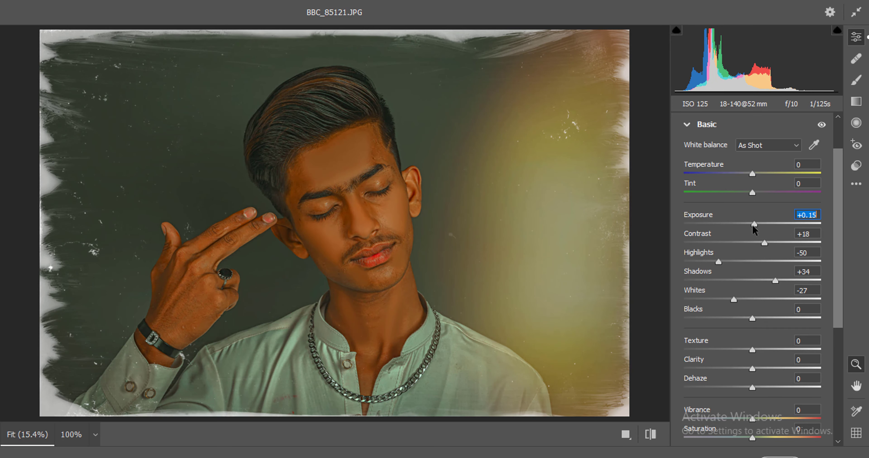
- Set the parametric curve to highlights +69, lights +21, darks -14 and shadows -7
scroll(724, 302, down, 5)
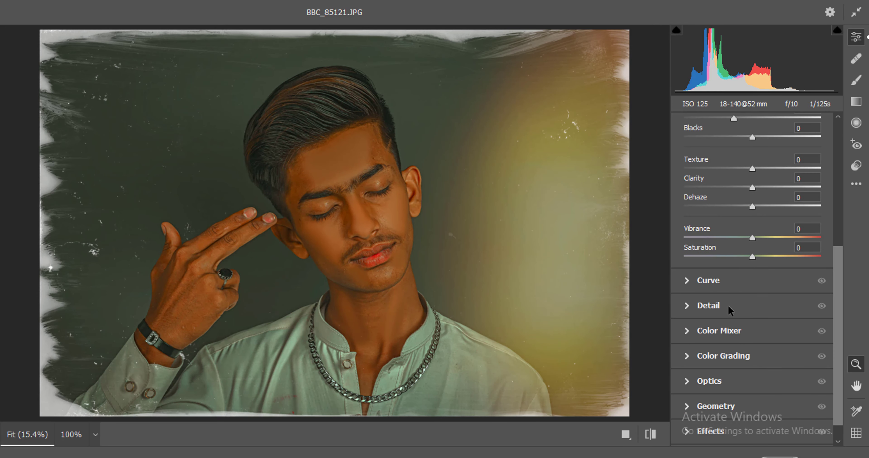
click(717, 280)
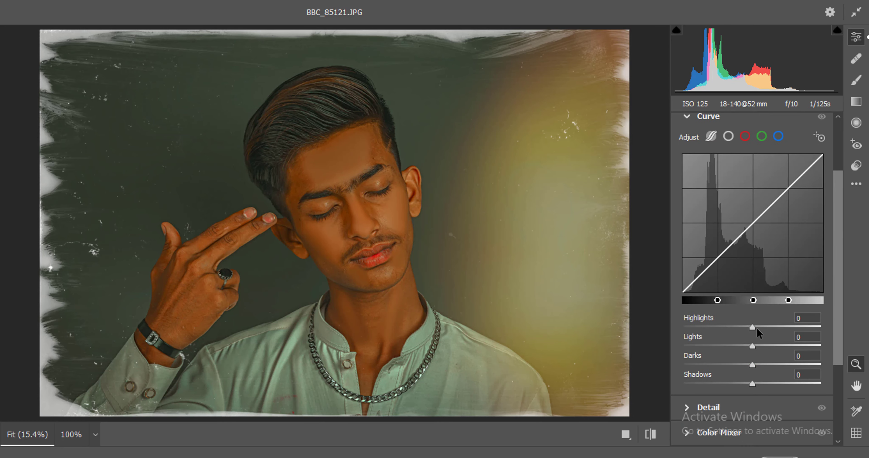
drag(757, 328, 800, 325)
drag(754, 344, 747, 385)
- Set the colour mixer saturation to reds +12, oranges -19, yellows +34 and greens +77
scroll(741, 378, down, 3)
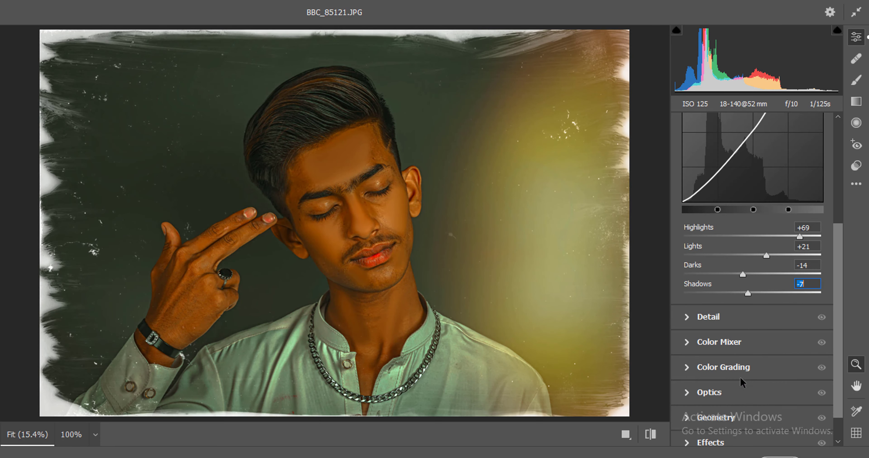
click(730, 344)
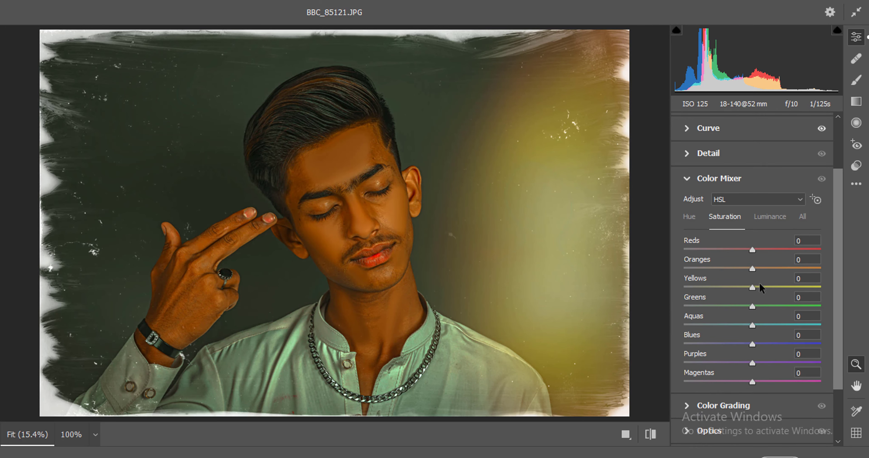
drag(752, 287, 803, 306)
drag(743, 266, 762, 248)
click(769, 217)
click(724, 218)
- Set the vignetting to -15 and the blue primary saturation in the calibration to +26
scroll(730, 387, down, 3)
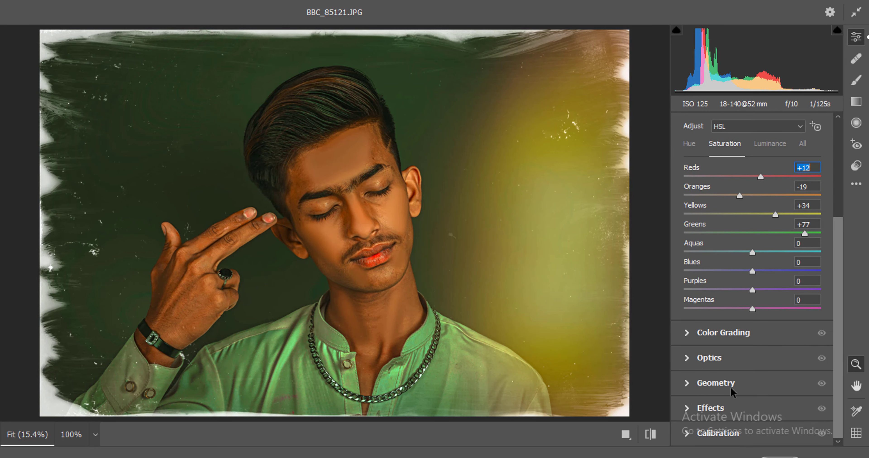
click(730, 402)
drag(752, 306, 742, 307)
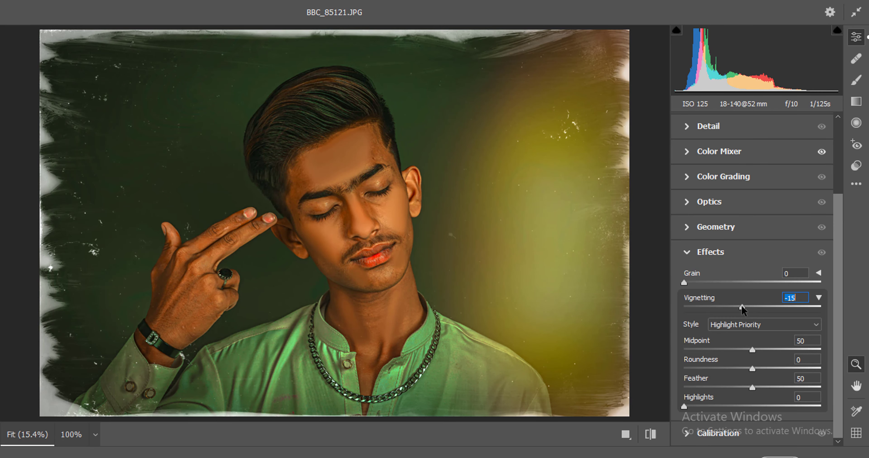
click(736, 434)
drag(753, 435, 770, 436)
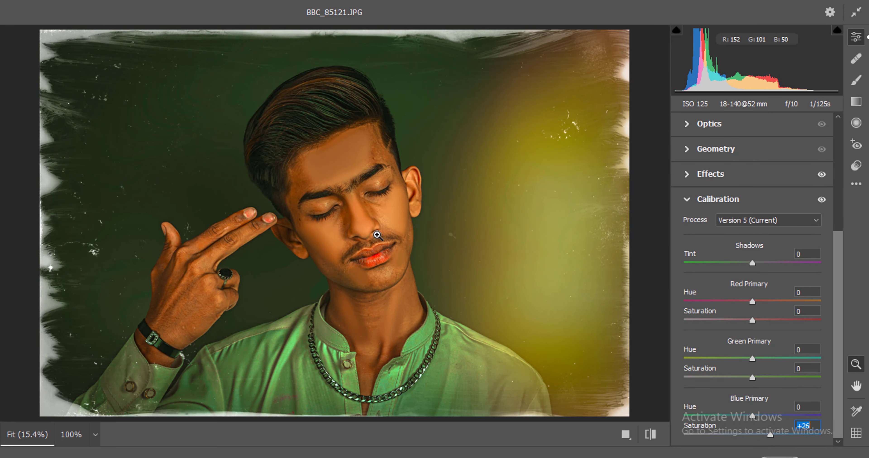
- Check the face at 100%, fit the photo back in view and apply the Camera Raw adjustments
click(353, 214)
right_click(414, 202)
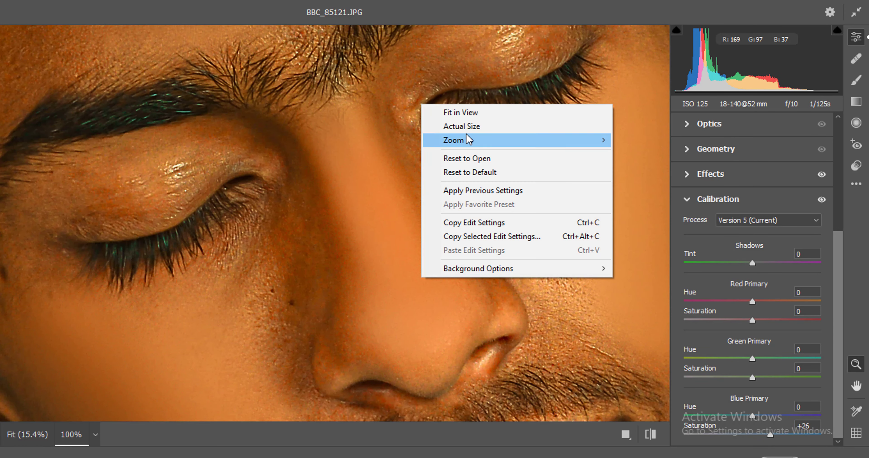
click(475, 118)
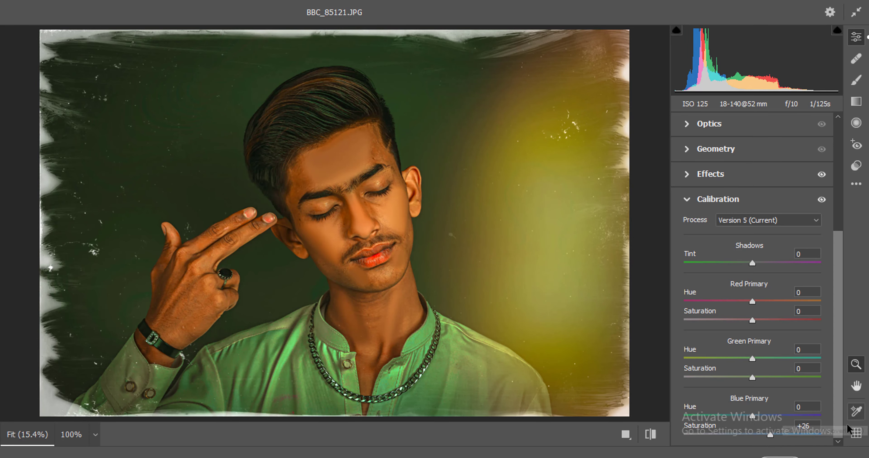
click(779, 457)
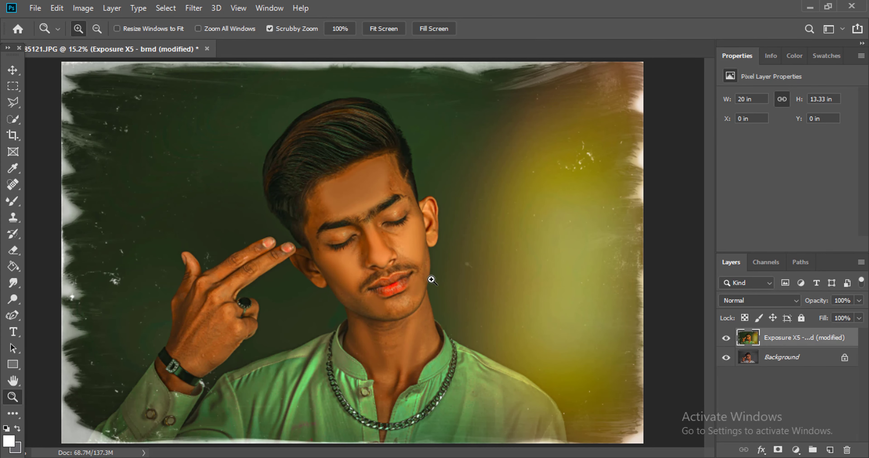
- Compare the final grade with the Background through the layer's visibility and inspect the face up close
click(726, 338)
click(726, 340)
click(725, 341)
click(725, 340)
click(339, 223)
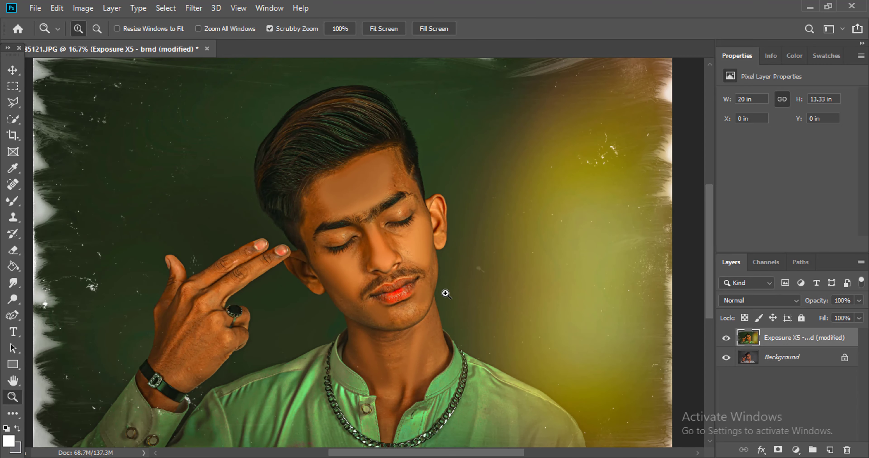
click(354, 263)
drag(377, 268, 378, 329)
click(340, 269)
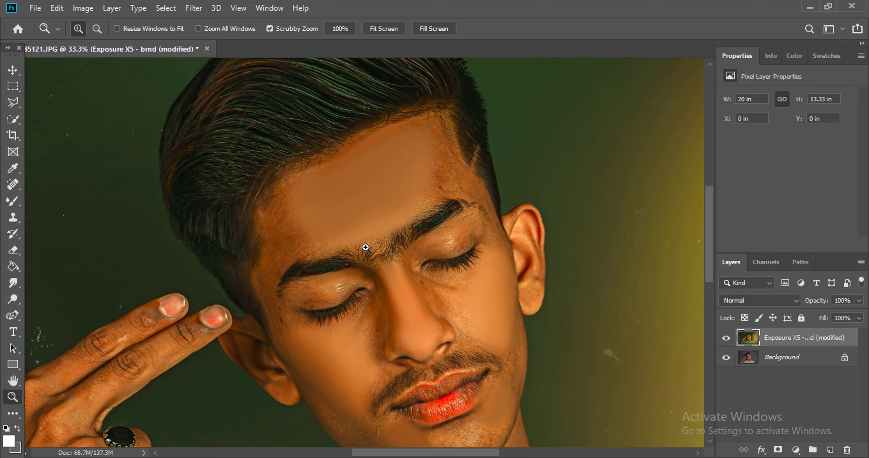
key(ctrl+0)
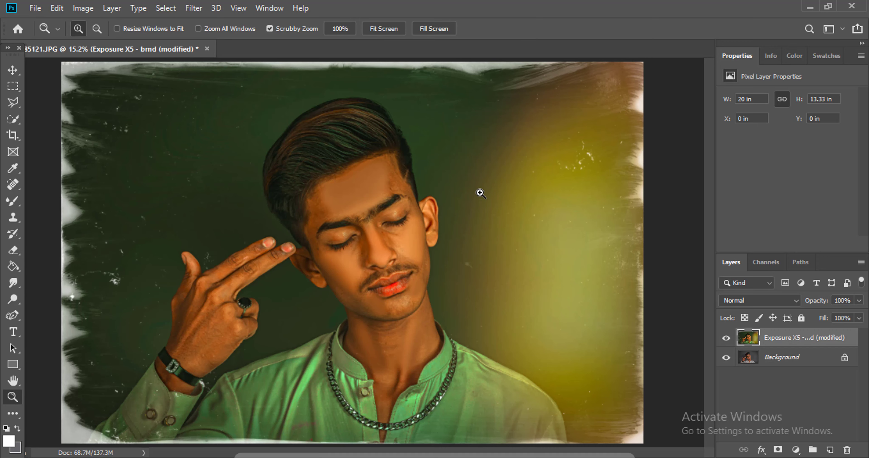
key(ctrl+plus)
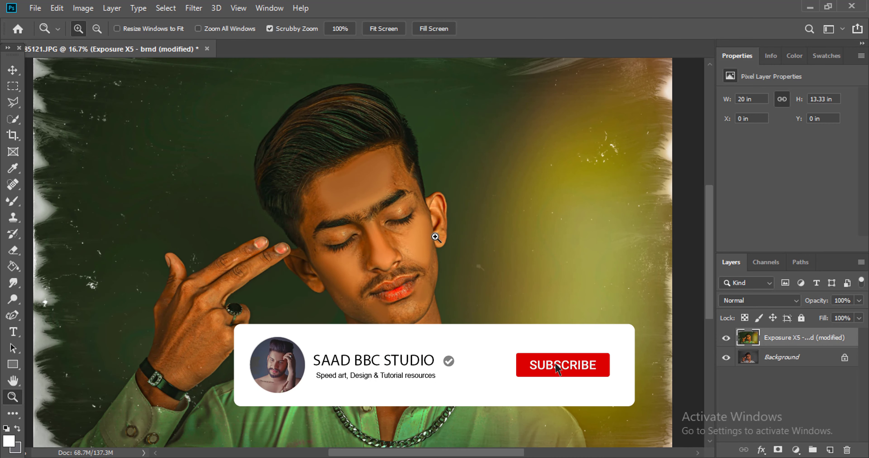
- Inspect the retouched face and lips up close and fit the whole portrait back in view
click(406, 252)
click(407, 251)
scroll(406, 252, down, 3)
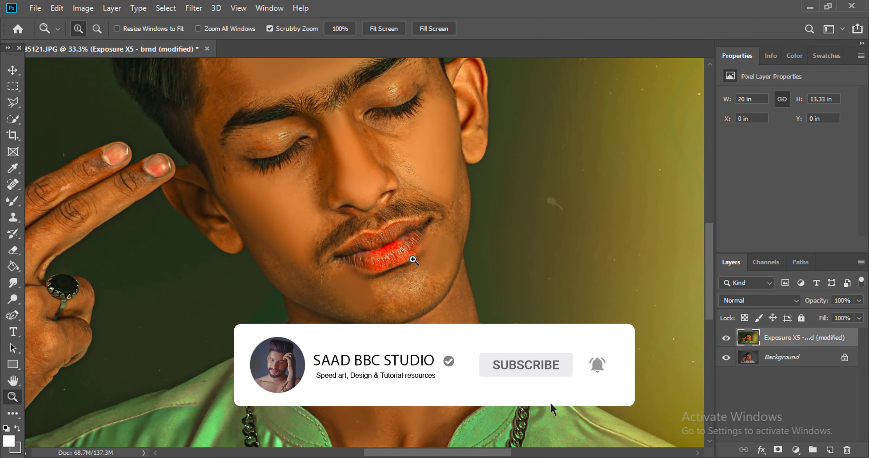
scroll(408, 256, up, 3)
right_click(409, 182)
click(445, 188)
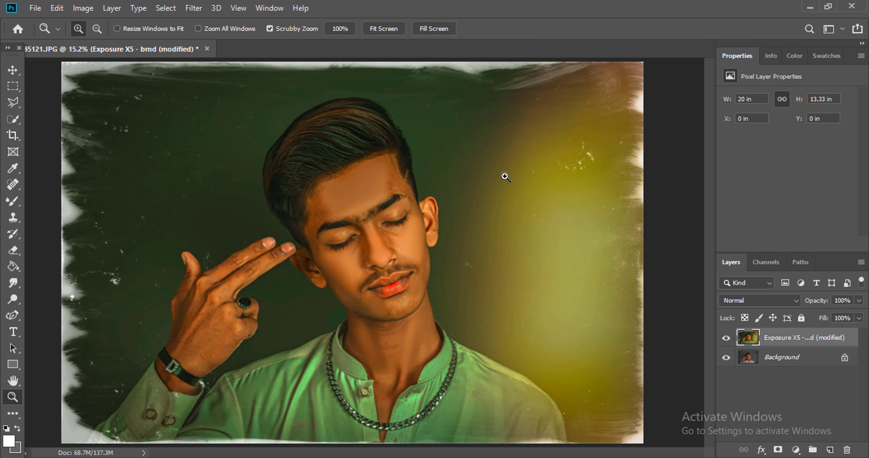
- Minimise Photoshop and open the original BBC_85121 photo from the desktop in Photos to view it
click(810, 7)
click(694, 216)
double_click(695, 217)
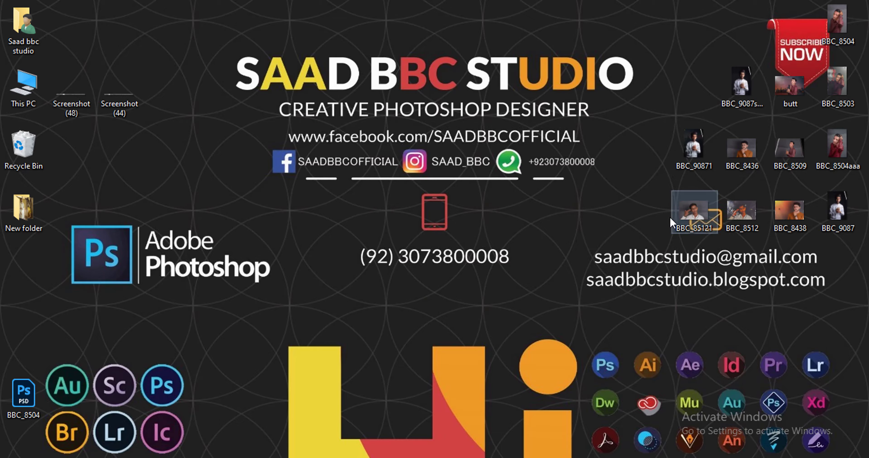
scroll(445, 242, up, 2)
scroll(544, 347, down, 3)
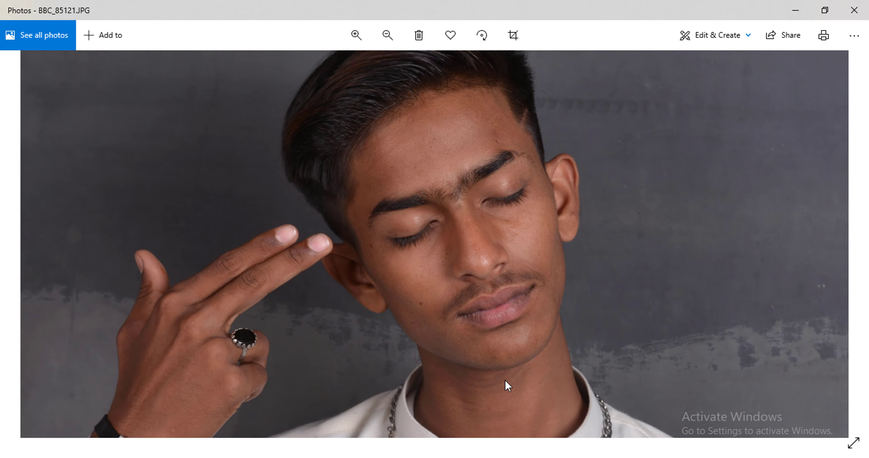
- Compare the original photo with the graded portrait side by side and put the Photos window away to return to Photoshop
key(alt+Tab)
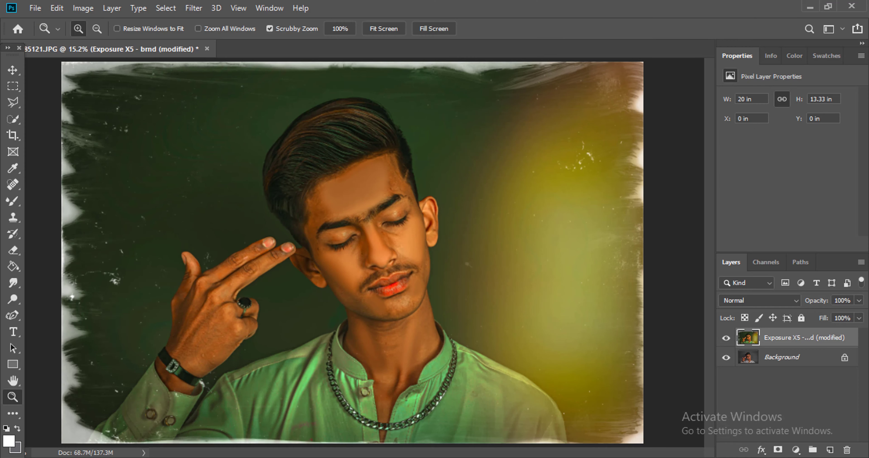
key(alt+Tab)
drag(572, 7, 685, 50)
scroll(684, 245, up, 4)
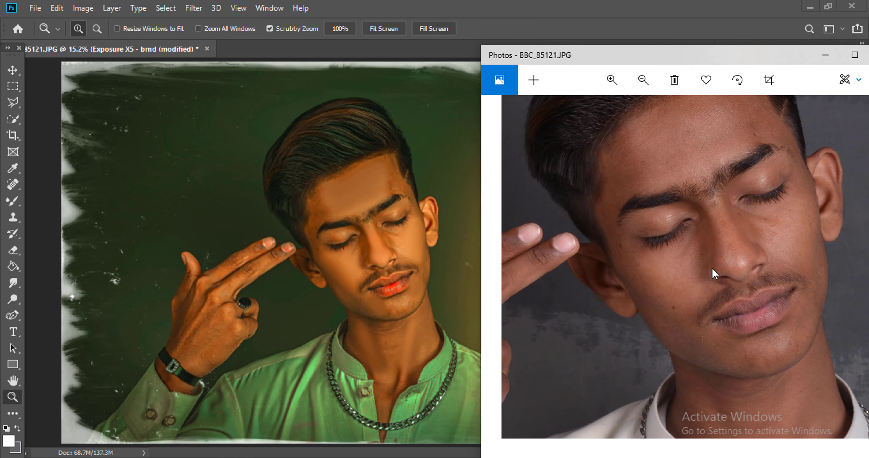
scroll(743, 275, down, 4)
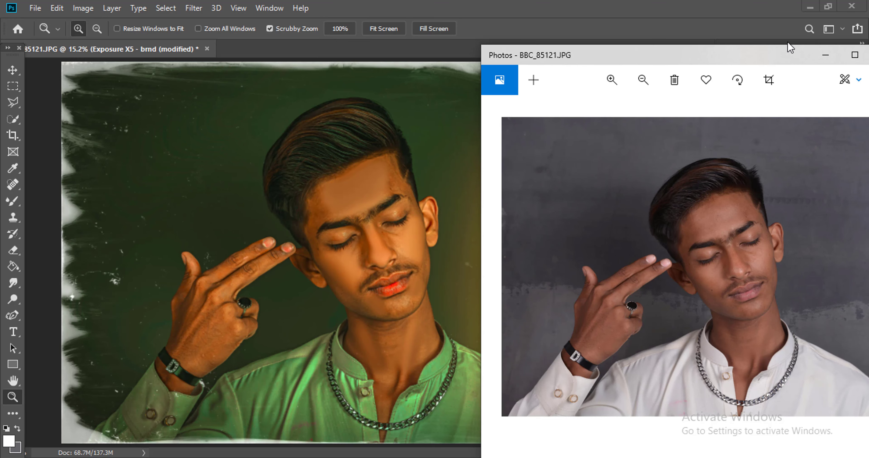
drag(777, 54, 557, 53)
click(681, 52)
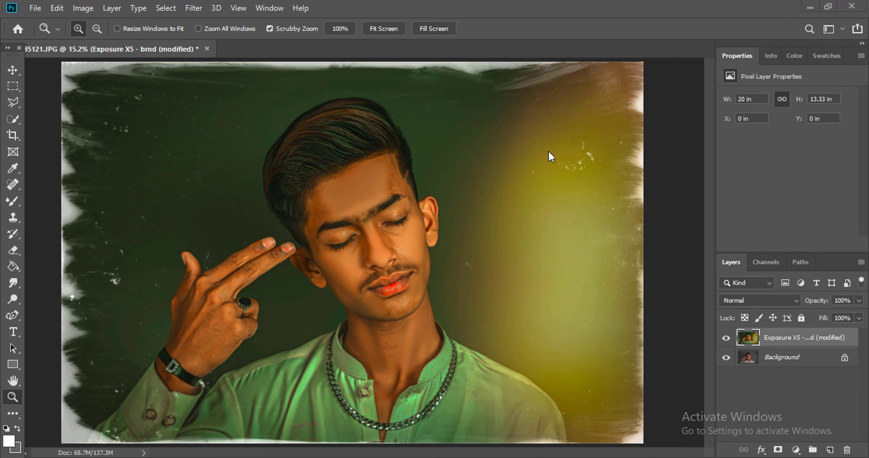